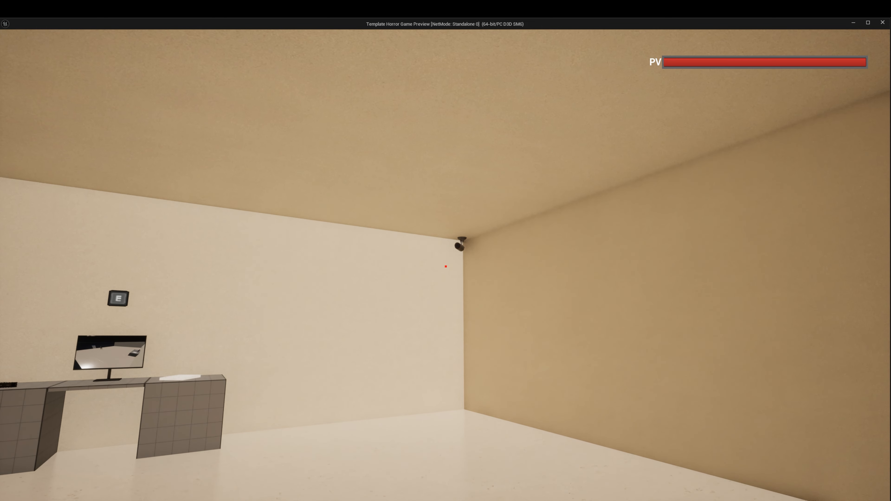
Step: Walk through the room in the running game preview and examine the CCTV camera feed on the desk monitor
key(w)
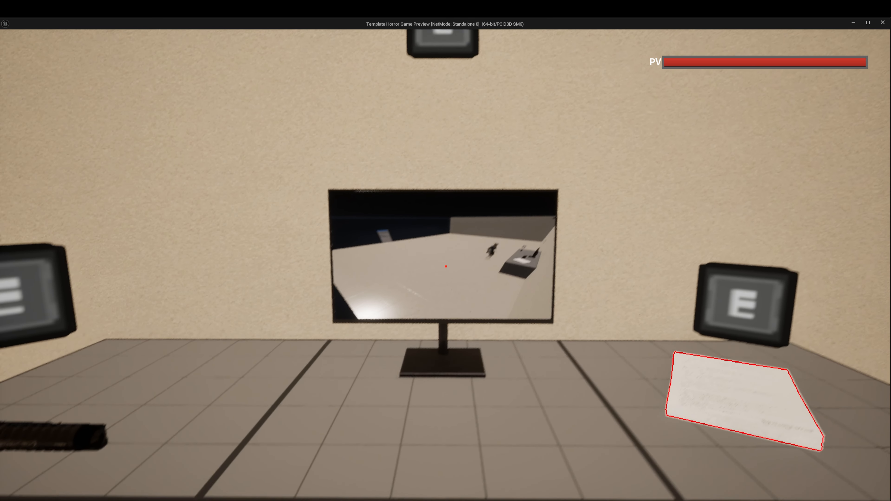
key(s)
key(w)
key(w)
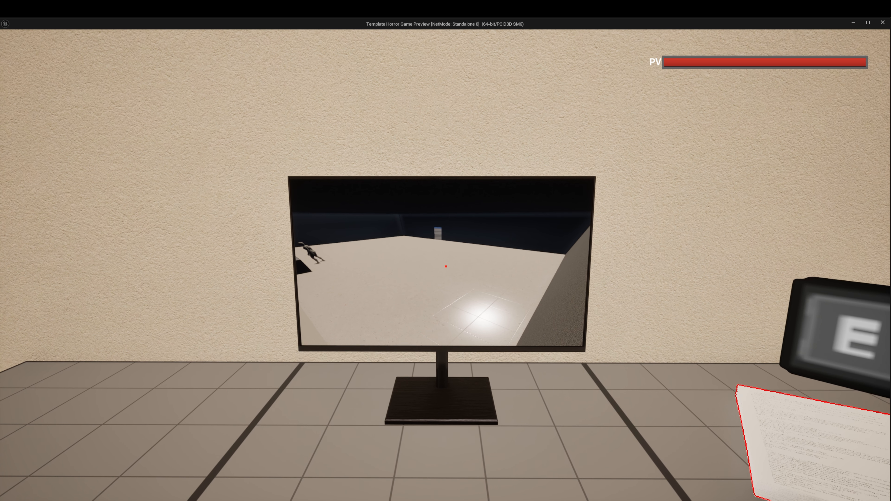
key(s)
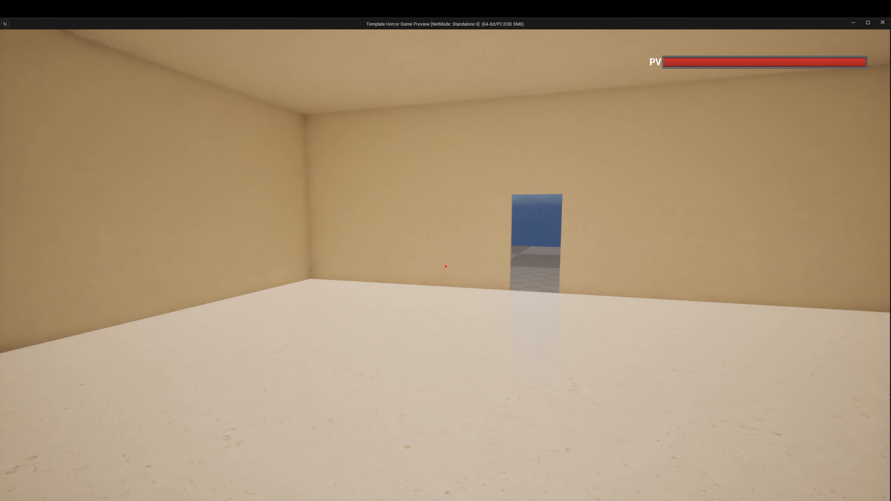
key(w)
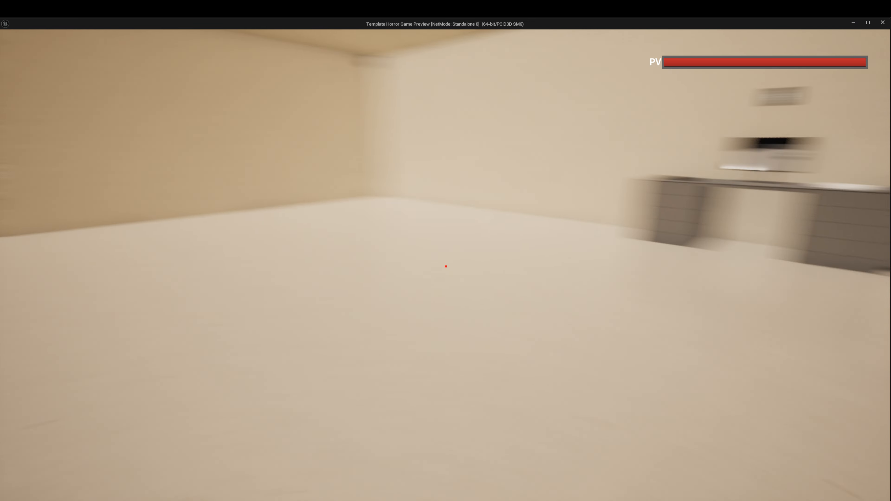
key(w)
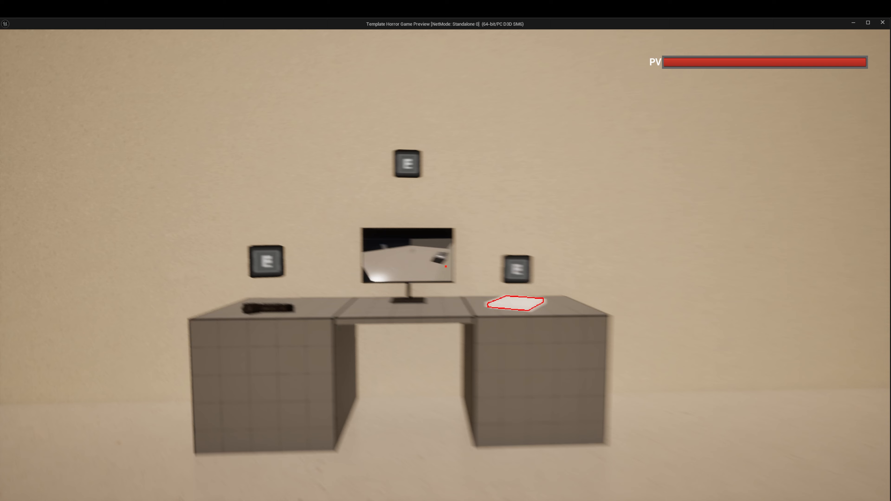
key(w)
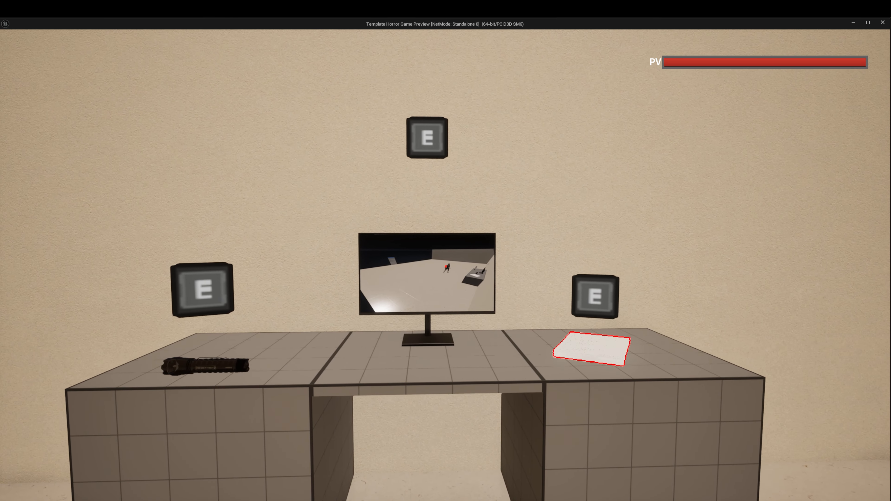
key(w)
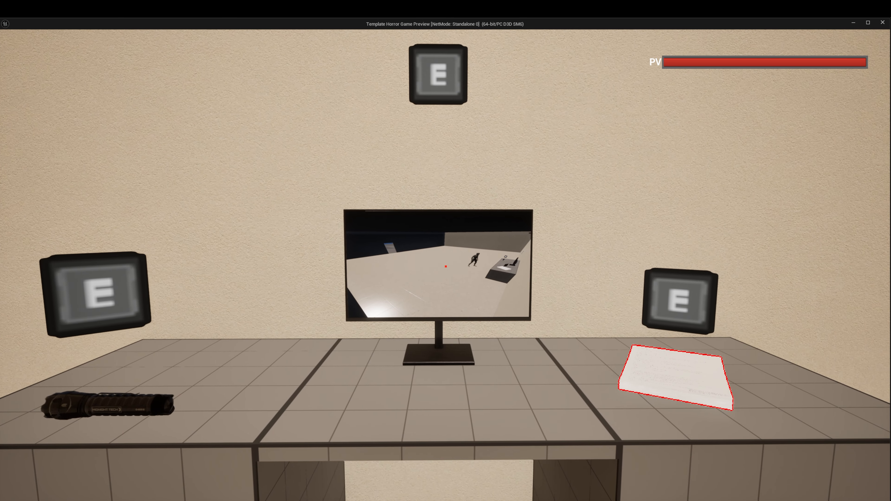
key(w)
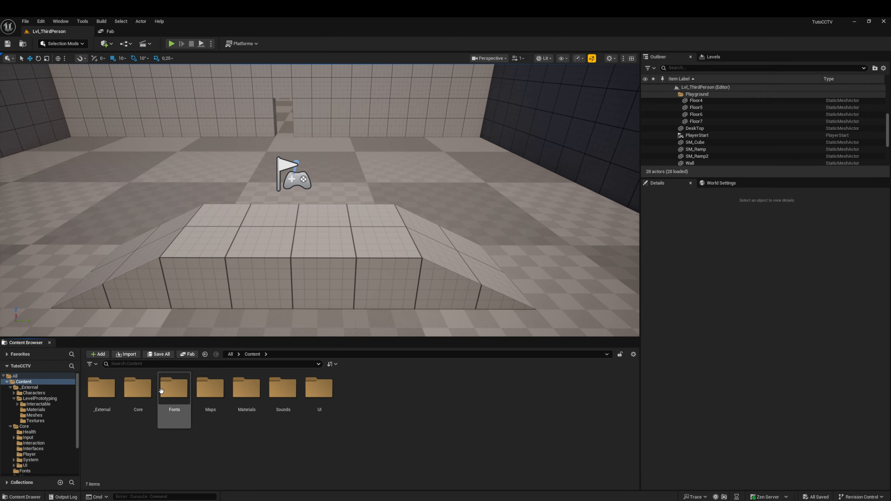
Step: Open the BP_BaseCharacter blueprint from the Core/Player folder and show its viewport
double_click(138, 388)
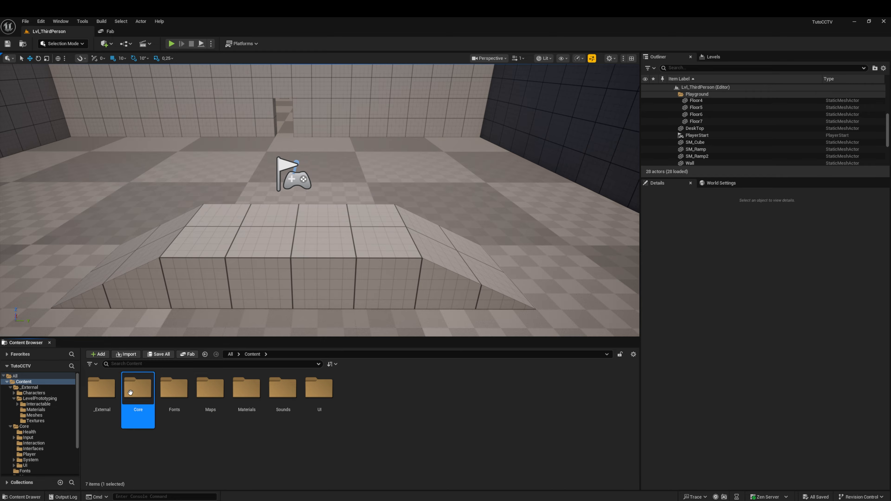
double_click(244, 391)
double_click(102, 389)
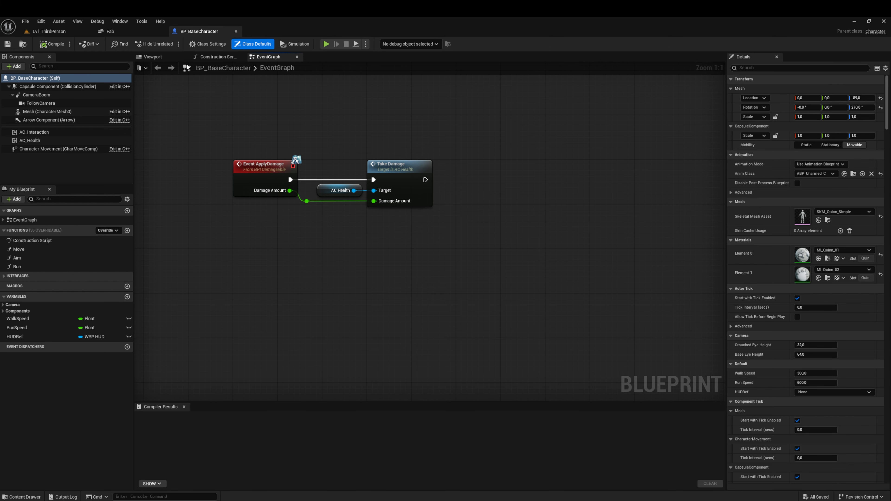
click(167, 58)
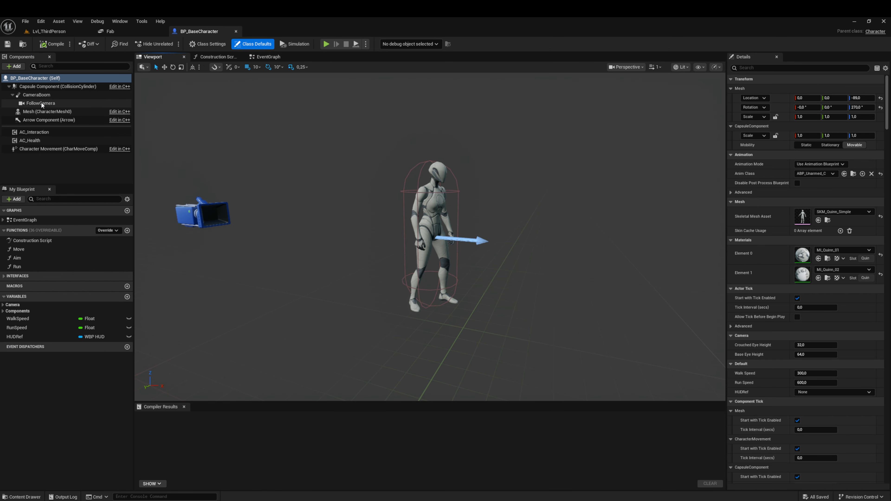
Step: Delete the CameraBoom component and parent FollowCamera to the character's Mesh
click(38, 96)
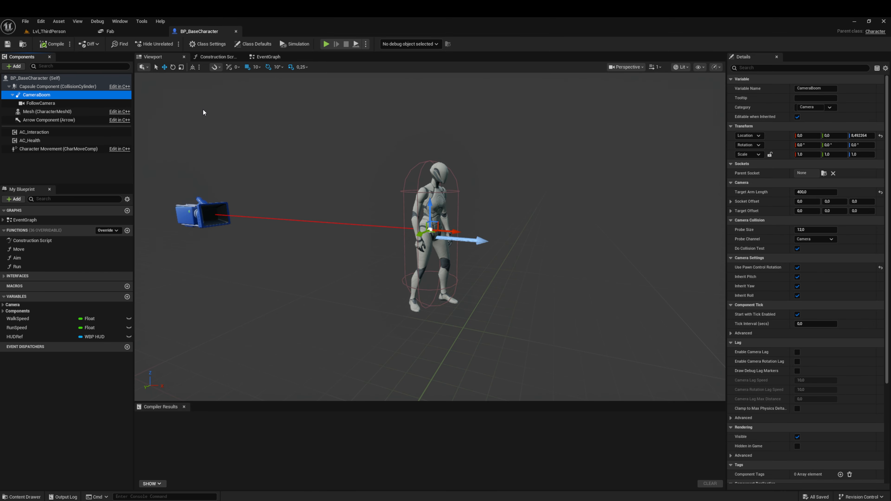
key(Delete)
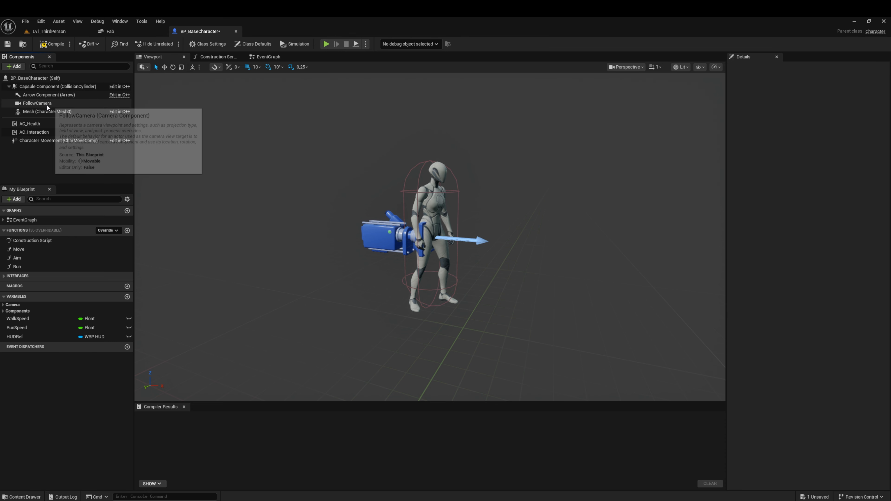
drag(47, 105, 48, 113)
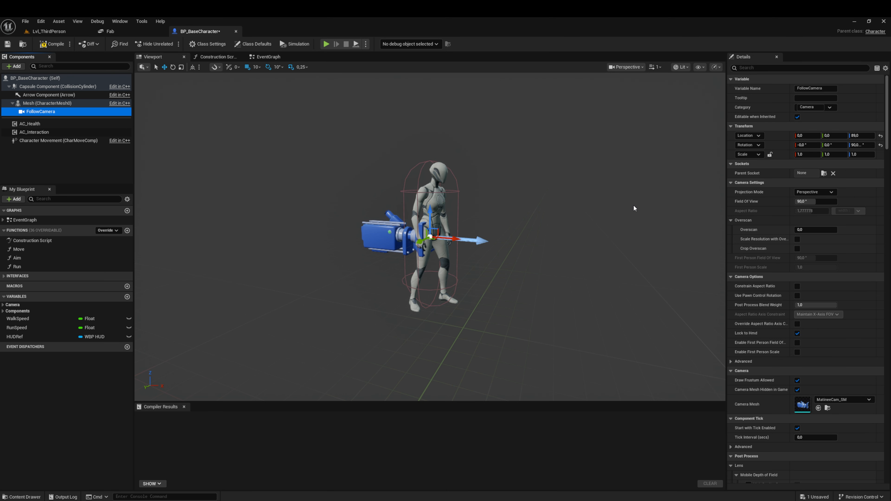
Step: Attach FollowCamera to the head socket, reset its location and set its rotation to -90°, 0°, 90°
click(824, 174)
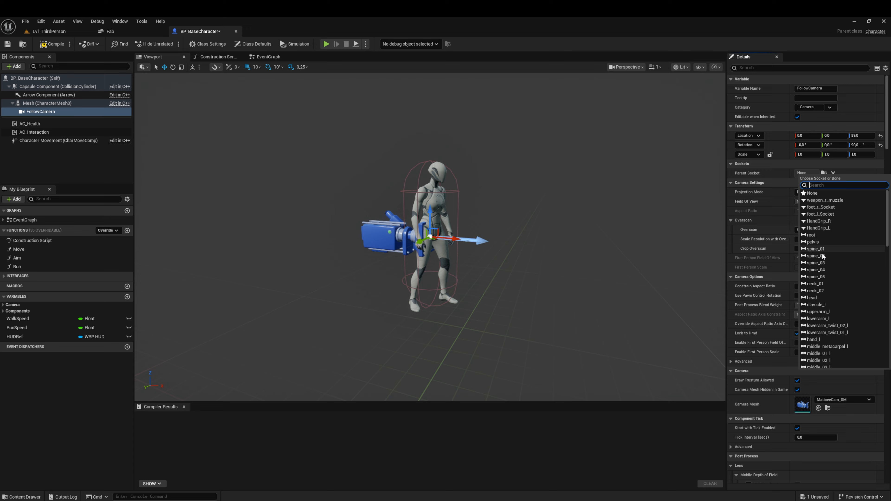
click(812, 298)
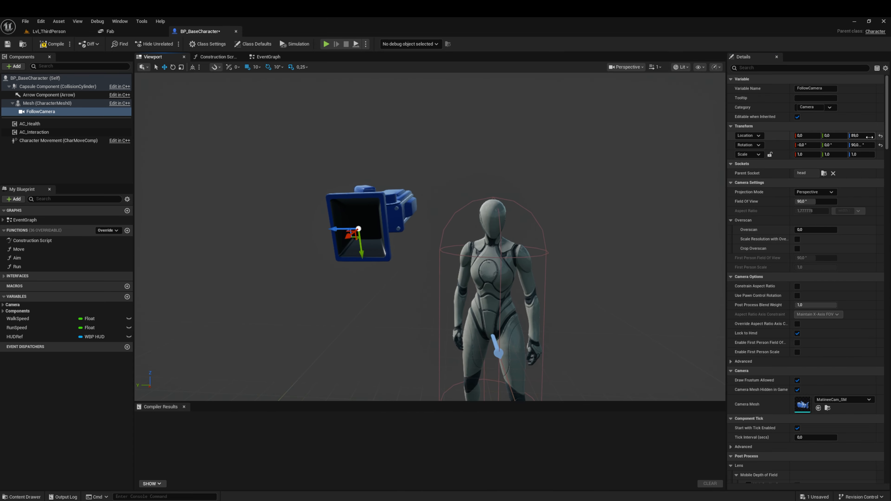
click(881, 135)
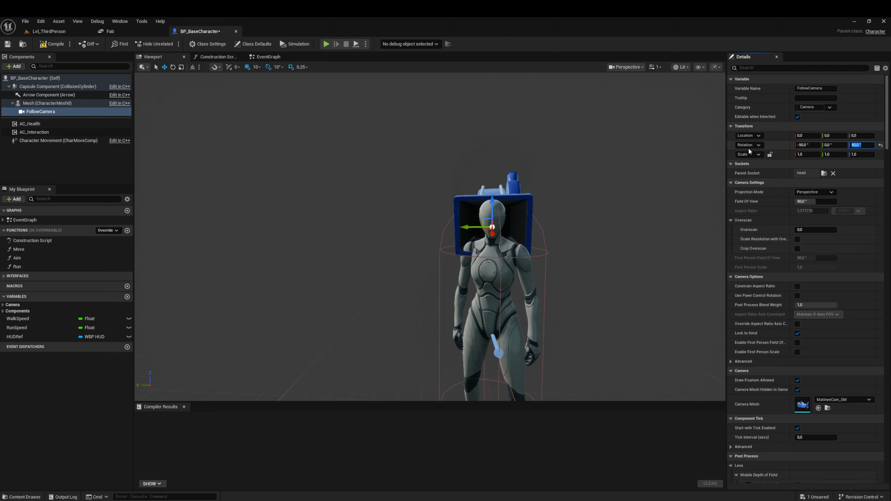
Step: Move FollowCamera in front of the face, to a location of about X 10, Y 20, Z 0, and compile and save the blueprint
right_drag(513, 217, 583, 221)
key(w)
drag(457, 217, 497, 222)
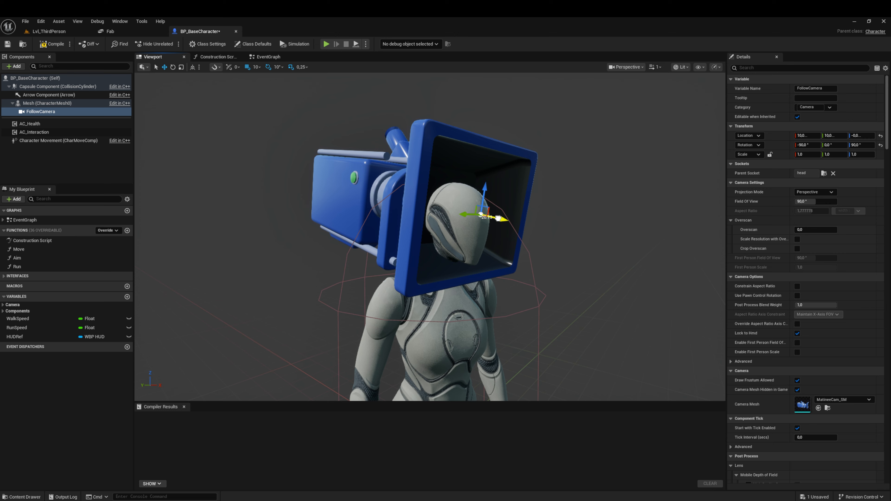
drag(498, 218, 519, 225)
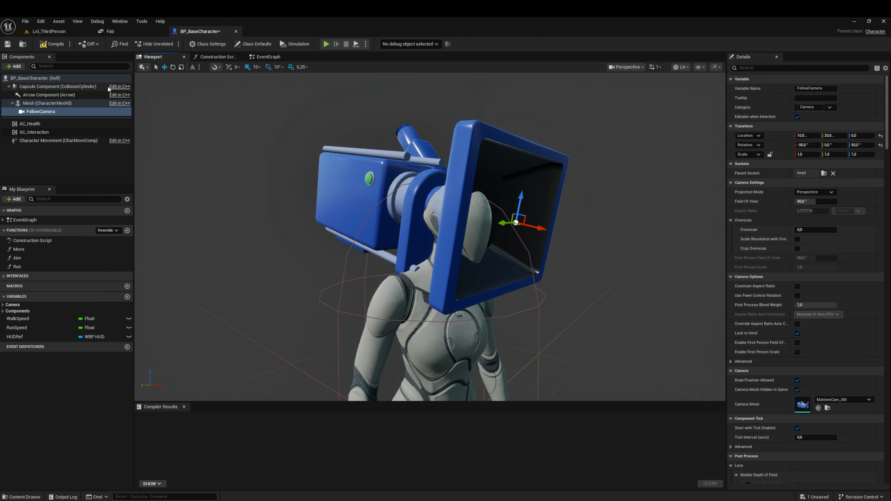
click(51, 46)
click(12, 47)
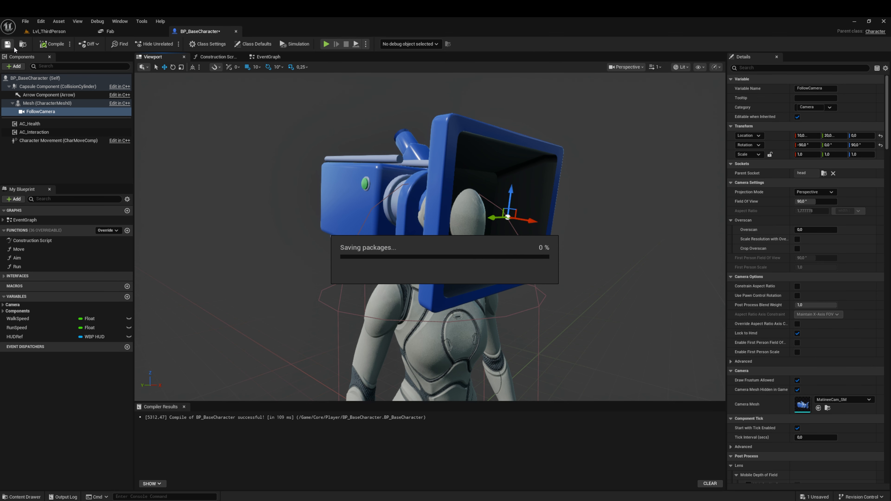
Step: Enable Use Pawn Control Rotation on FollowCamera
click(60, 112)
click(787, 67)
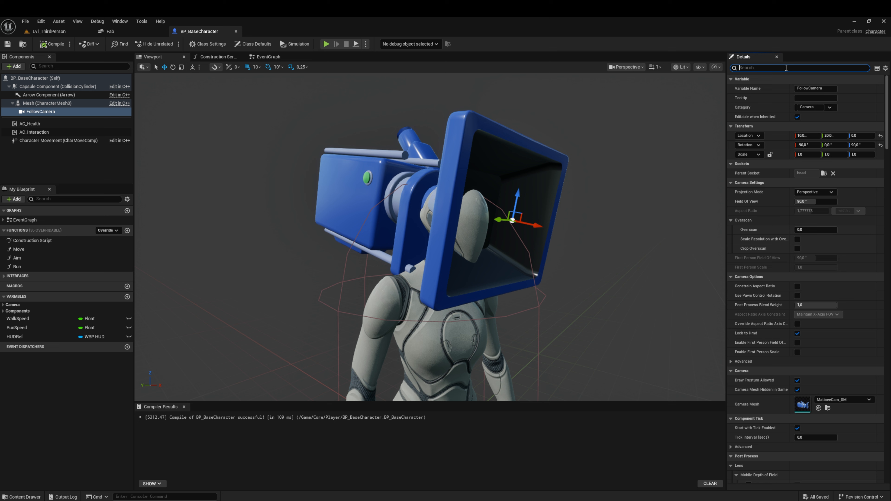
text(use cont)
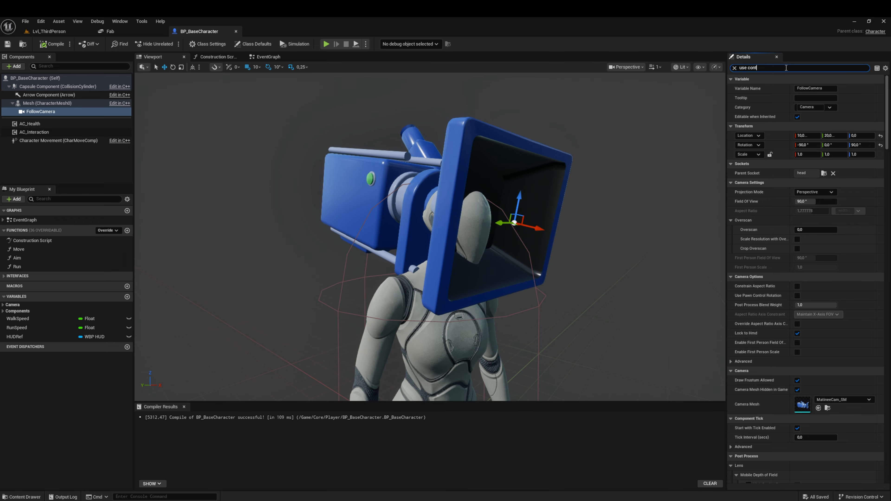
text(rol)
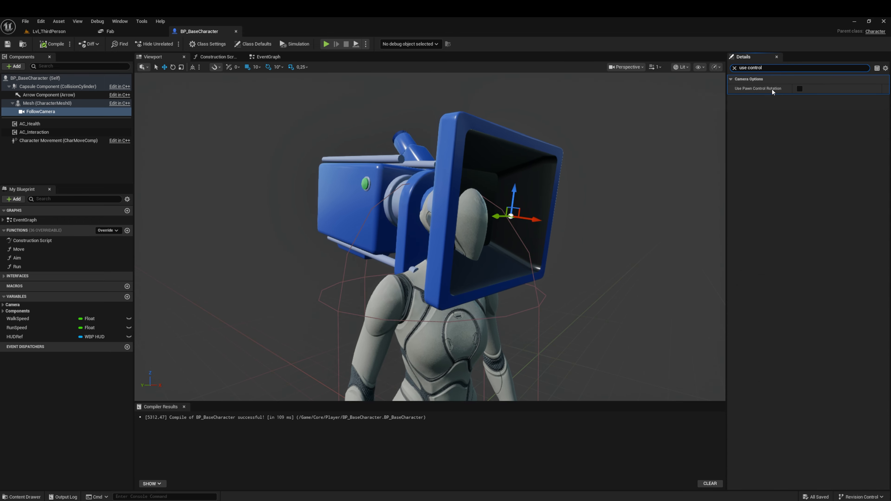
click(734, 68)
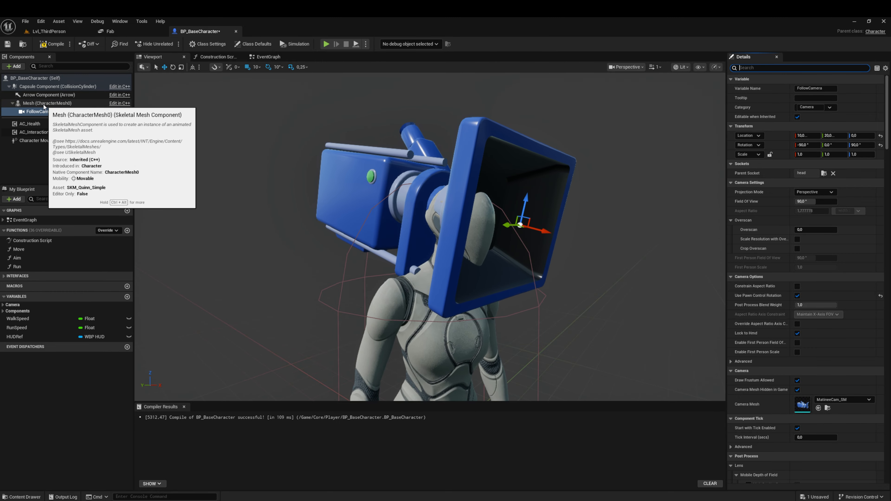
Step: Enable Use Controller Desired Rotation and Use Controller Rotation Yaw in BP_BaseCharacter's class defaults, and compile and save
click(32, 80)
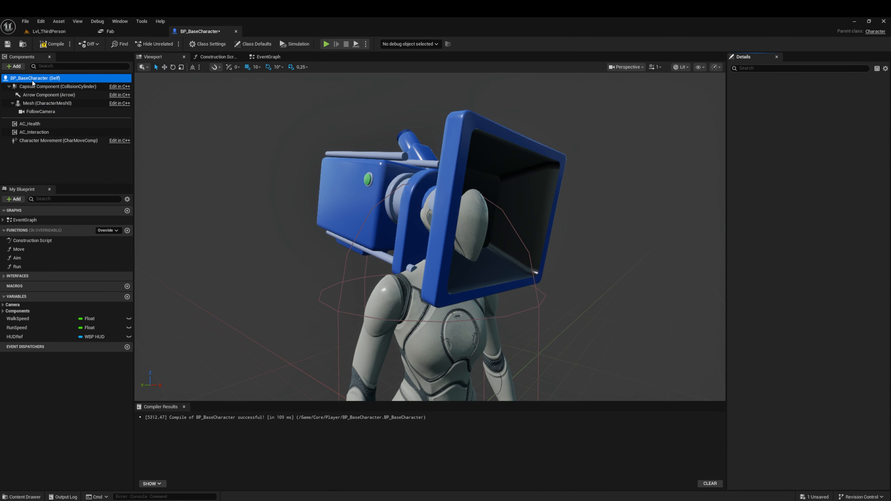
click(765, 69)
text(cont)
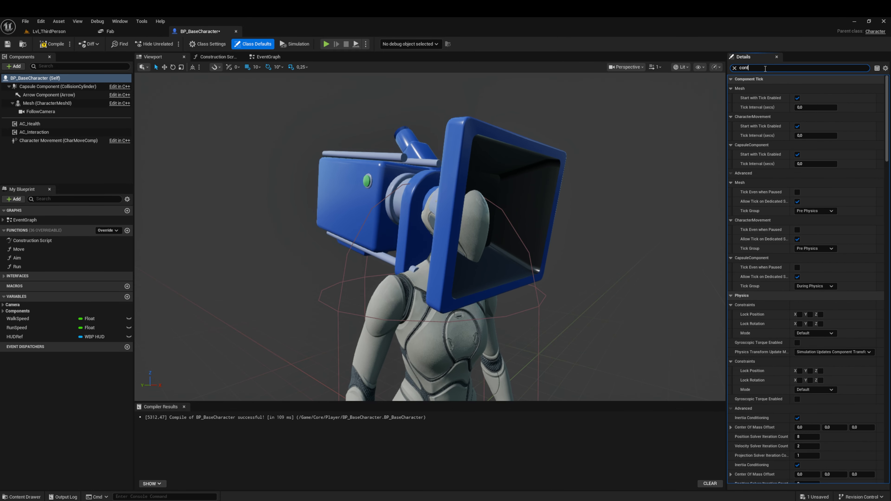
text(rol)
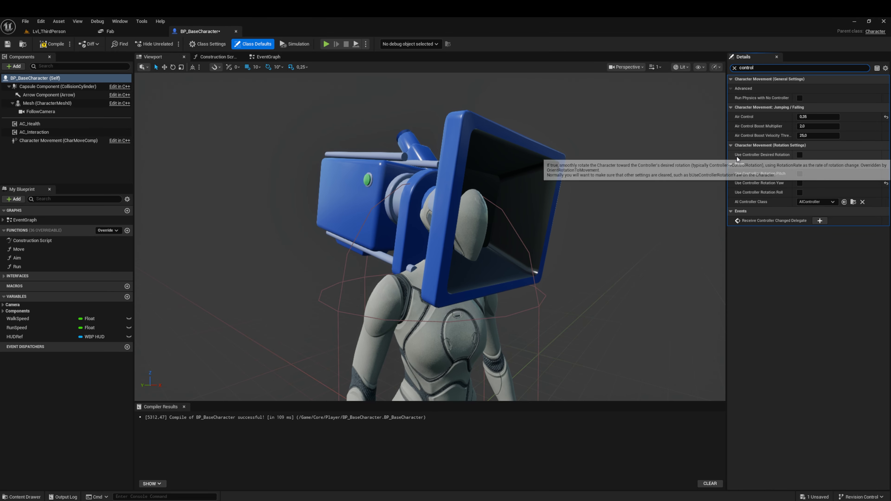
click(800, 155)
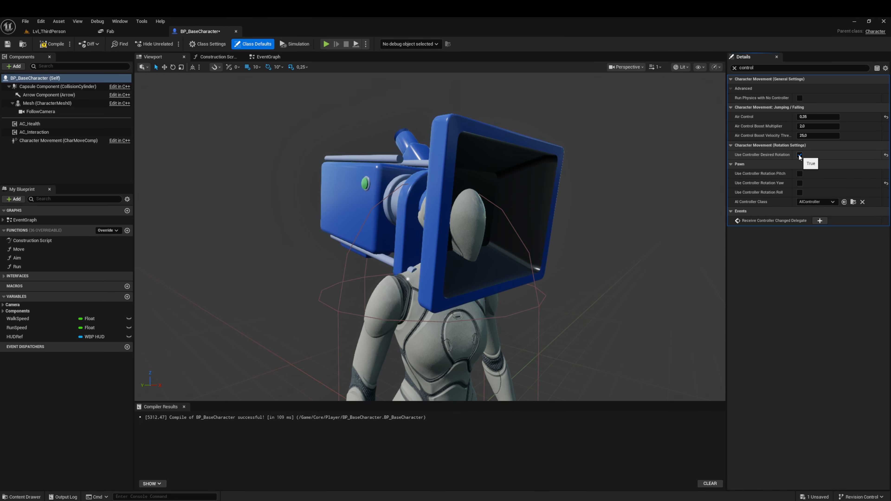
click(800, 183)
click(52, 43)
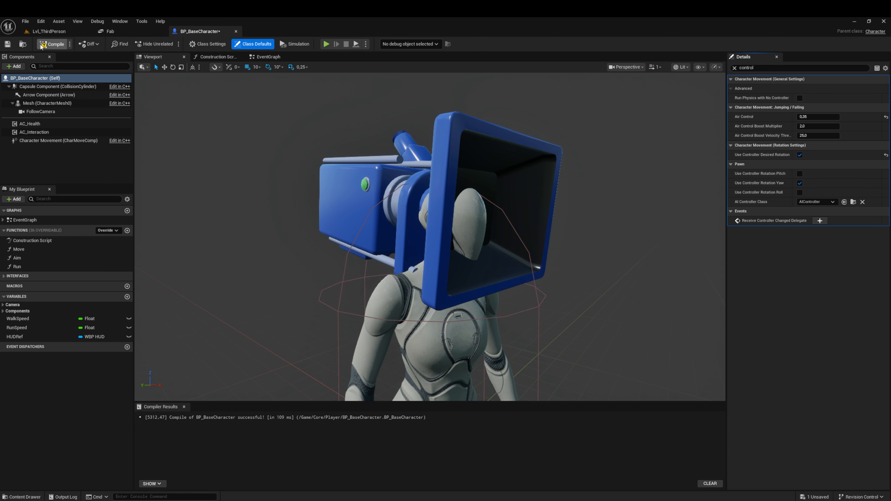
click(7, 44)
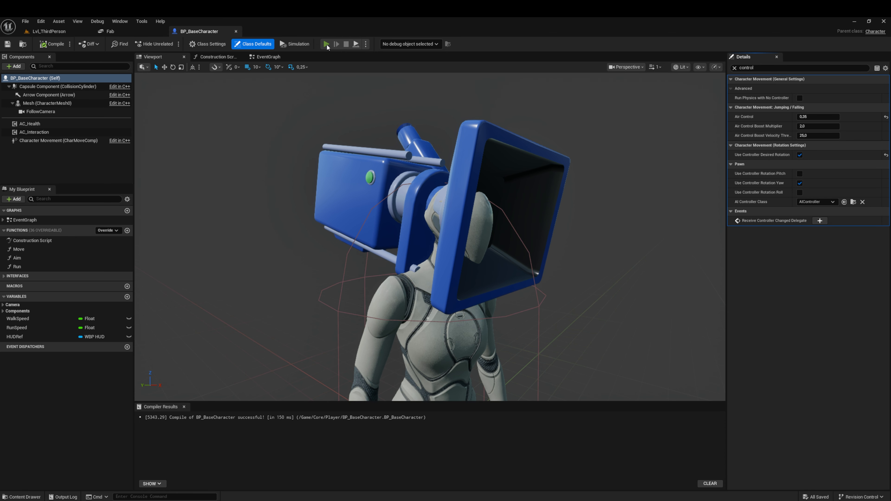
Step: Play-test the level in first person by walking through the doorway and jumping
click(326, 44)
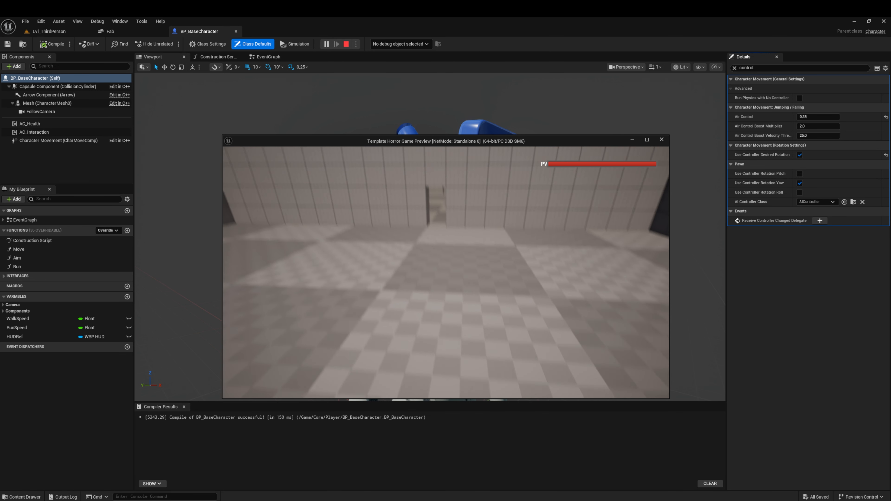
key(w)
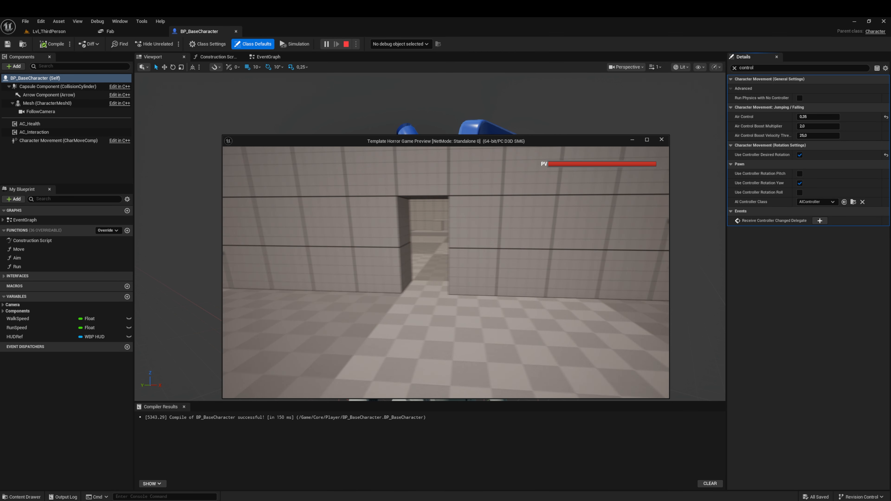
key(w)
key(space)
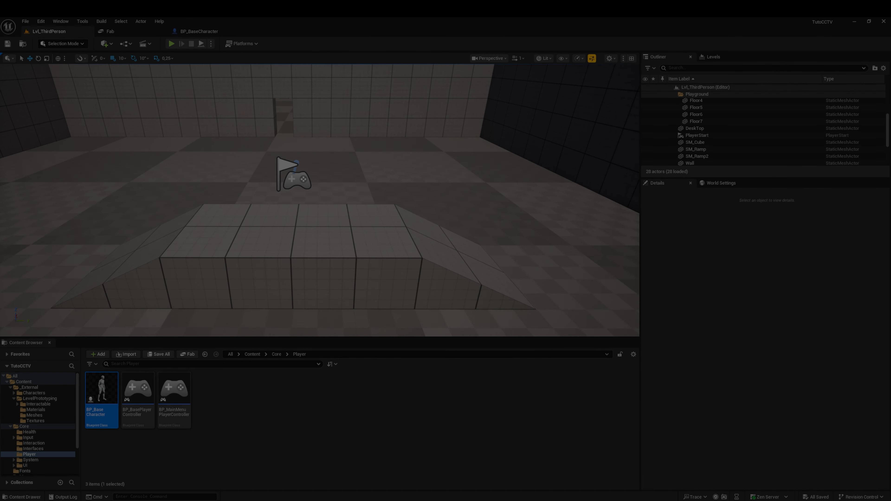
Step: Create a Blueprint class with HUD as its parent in the Player folder, name it BP_Crosshair, and save it
click(308, 391)
right_click(266, 399)
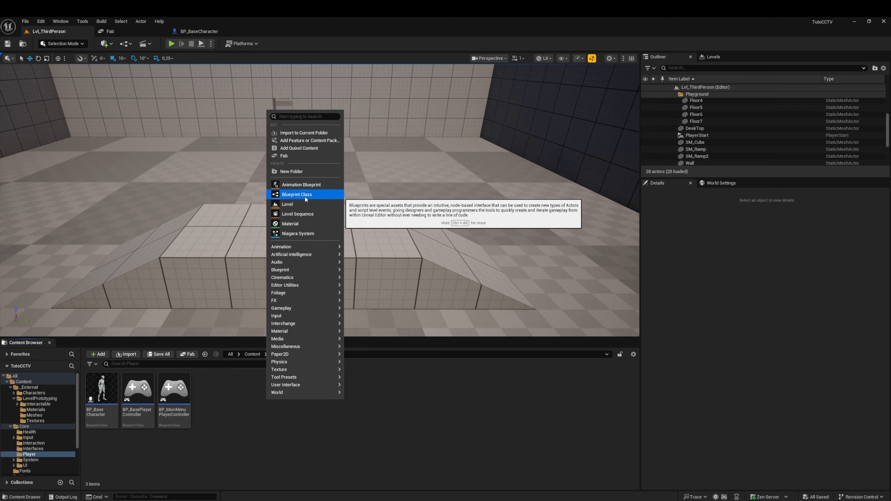
click(232, 399)
right_click(232, 400)
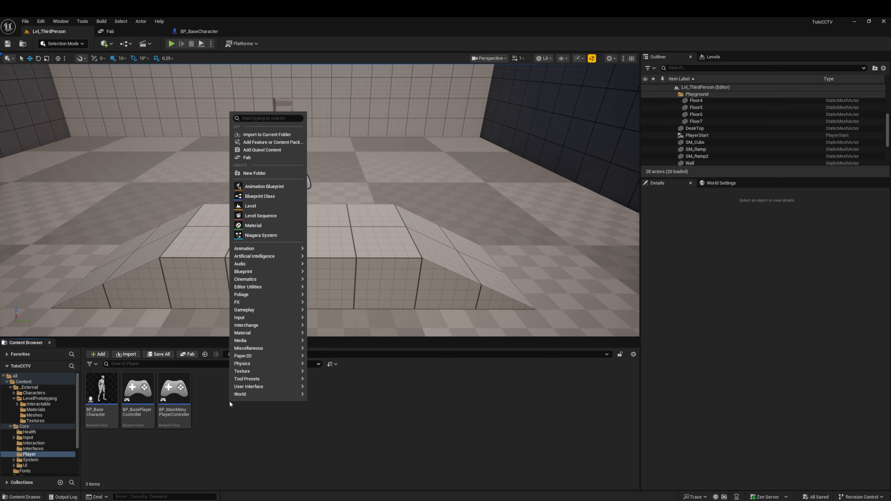
click(268, 197)
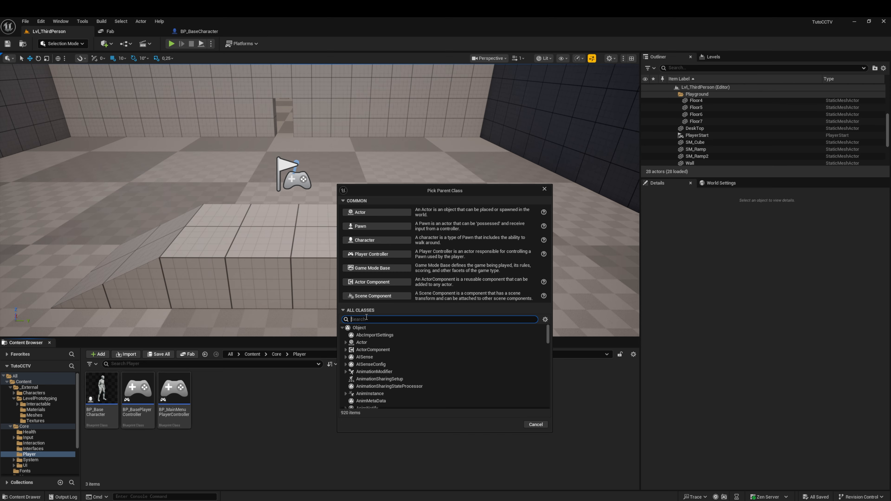
text(HUD)
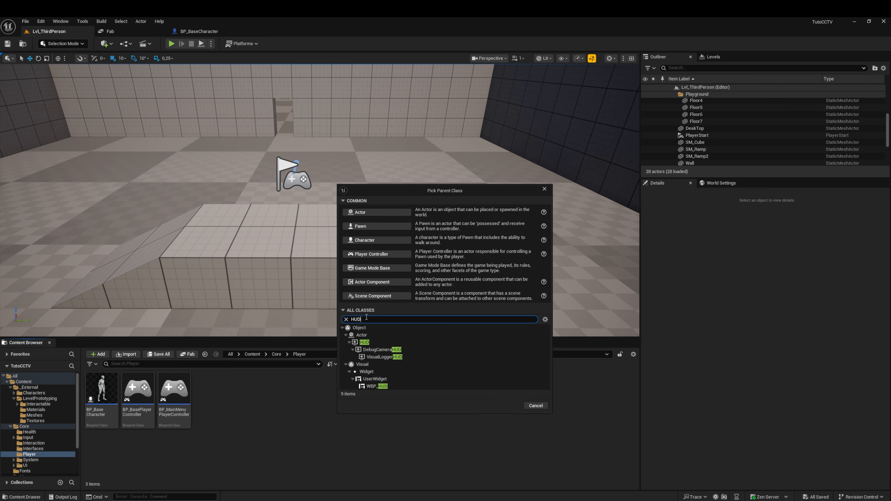
click(364, 342)
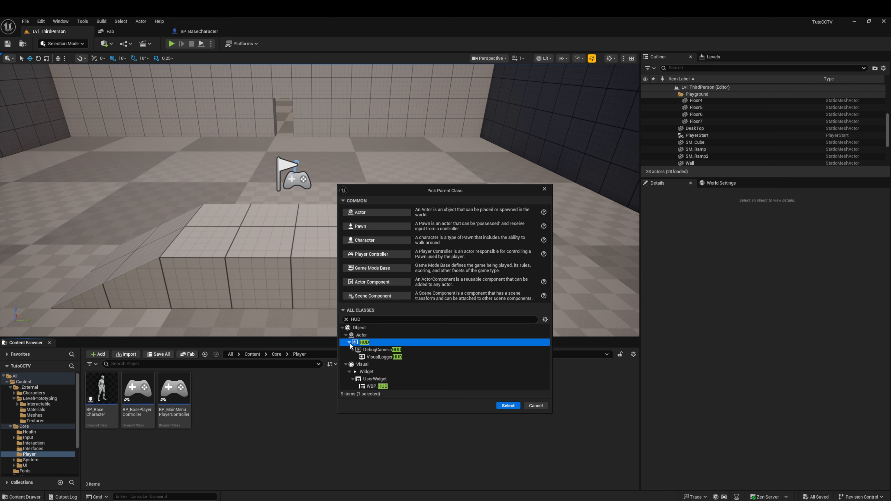
click(508, 405)
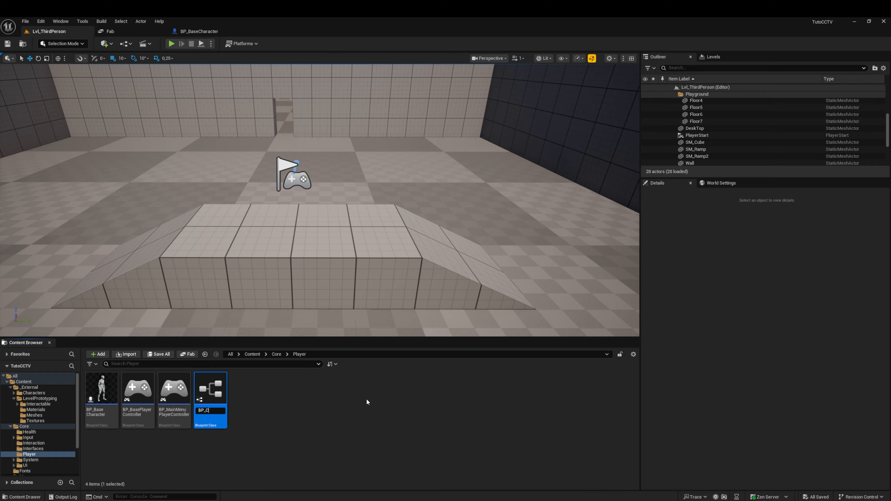
text(BP_Crosshair)
key(Return)
click(166, 355)
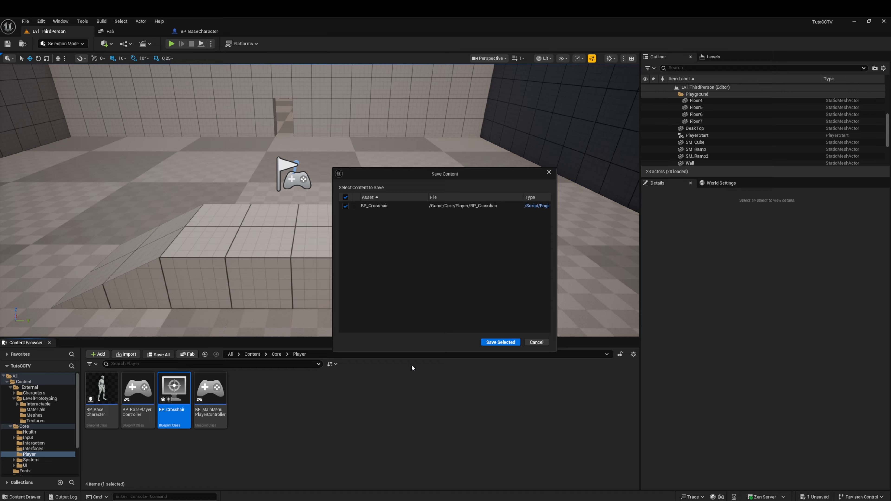
click(500, 342)
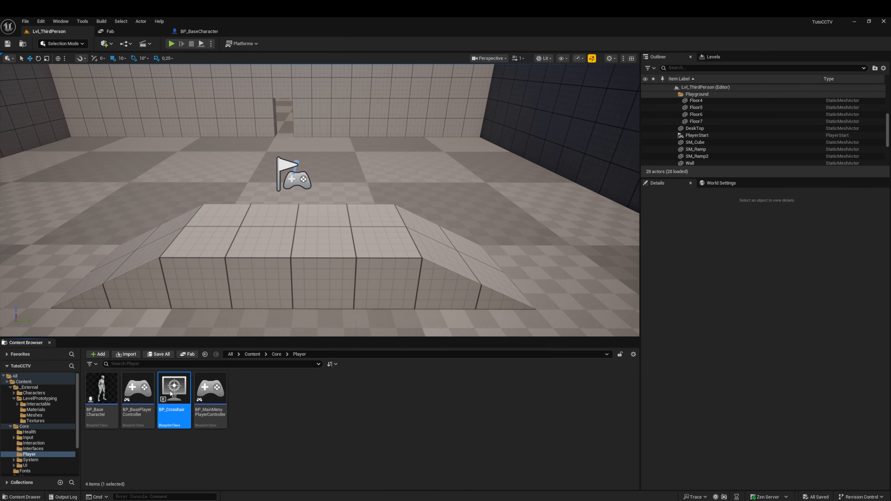
Step: Open BP_Crosshair's event graph and delete all the default event nodes
double_click(169, 391)
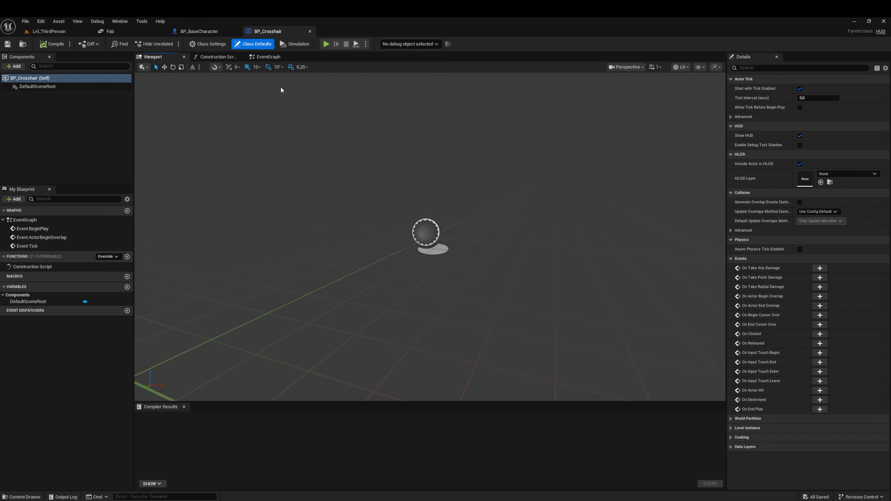
click(266, 58)
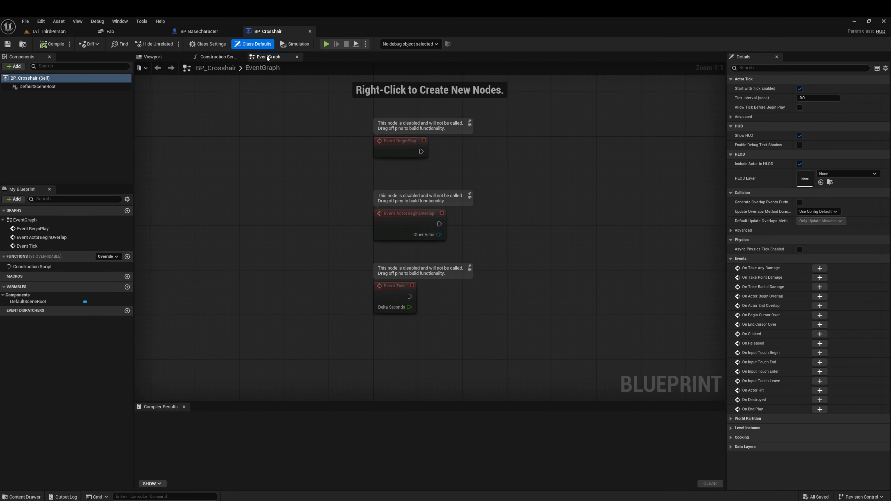
key(Delete)
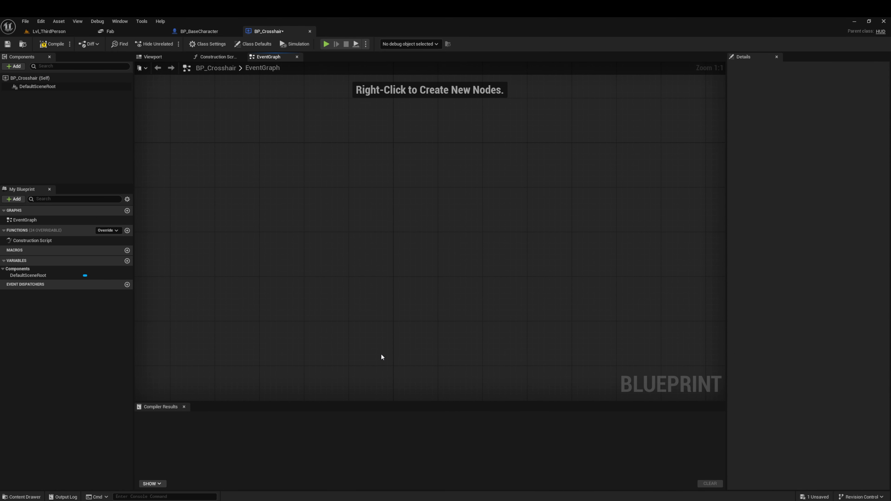
Step: Add an Event Receive Draw HUD node to BP_Crosshair's empty event graph and leave room beside it for further nodes
right_click(330, 228)
text(event)
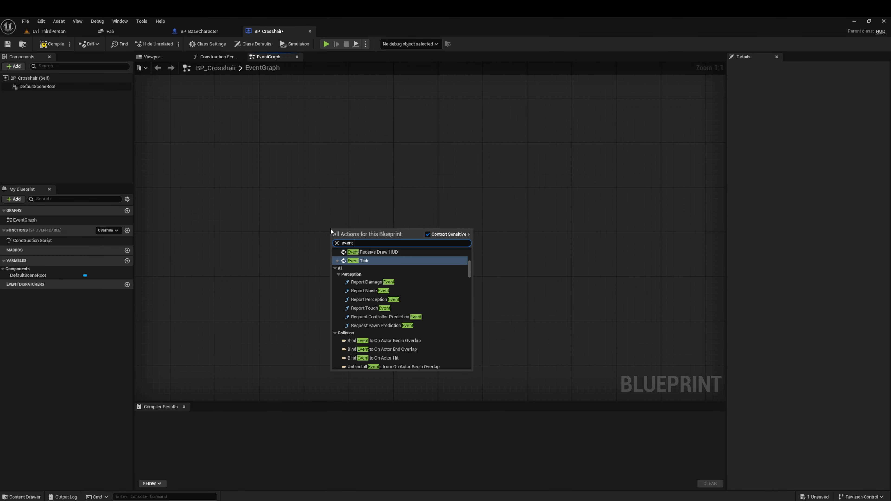
text( r)
key(BackSpace)
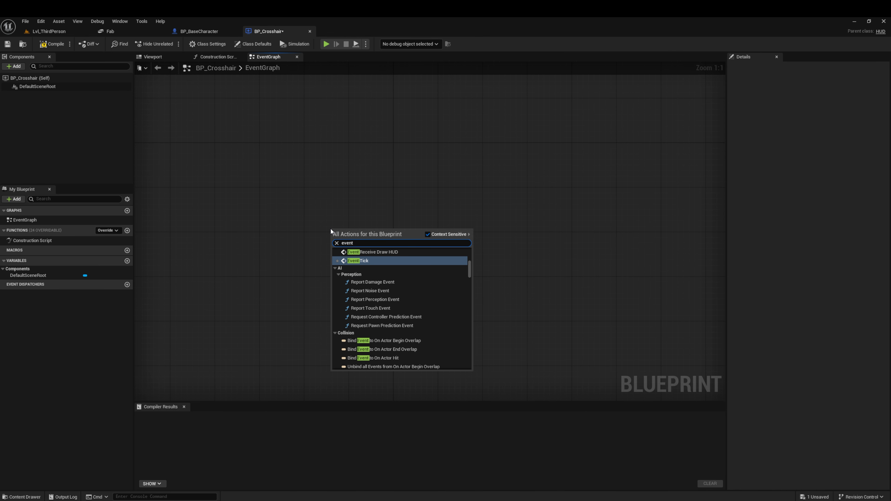
click(382, 252)
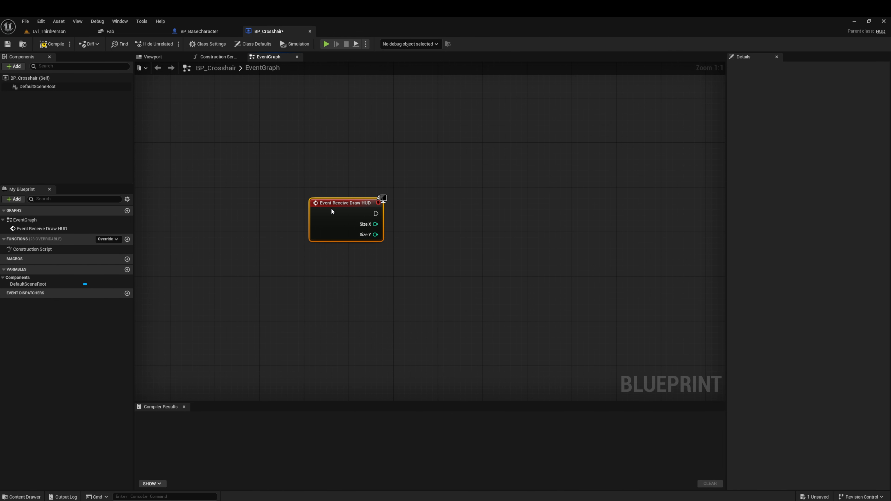
right_drag(432, 210, 316, 216)
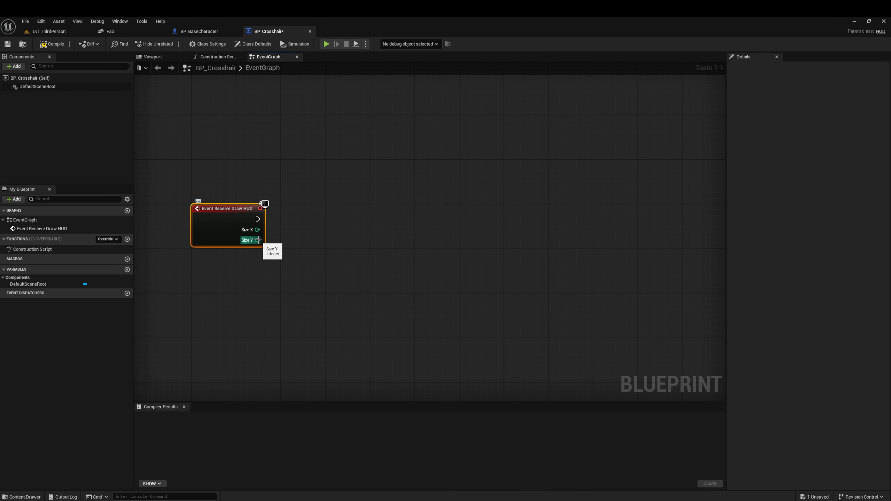
Step: Add a Divide node fed by the Size X output of Event Receive Draw HUD and straighten their connection
drag(257, 229, 304, 229)
text(/)
key(Return)
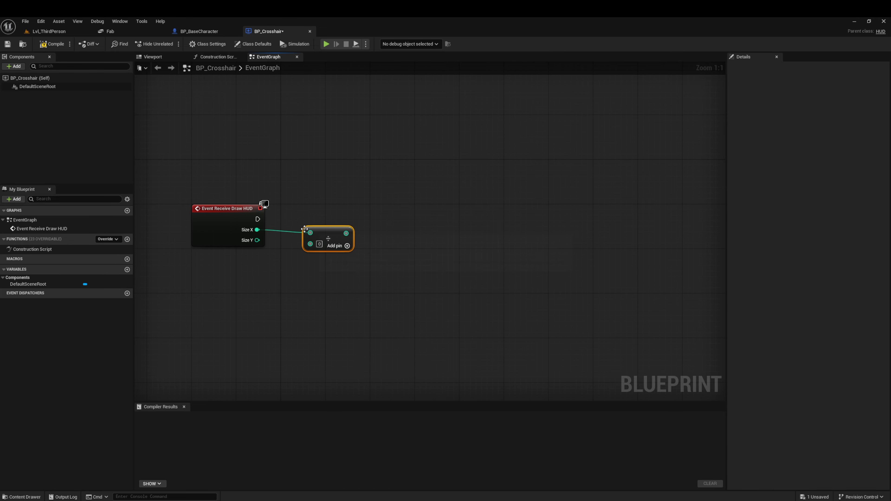
drag(327, 235, 321, 234)
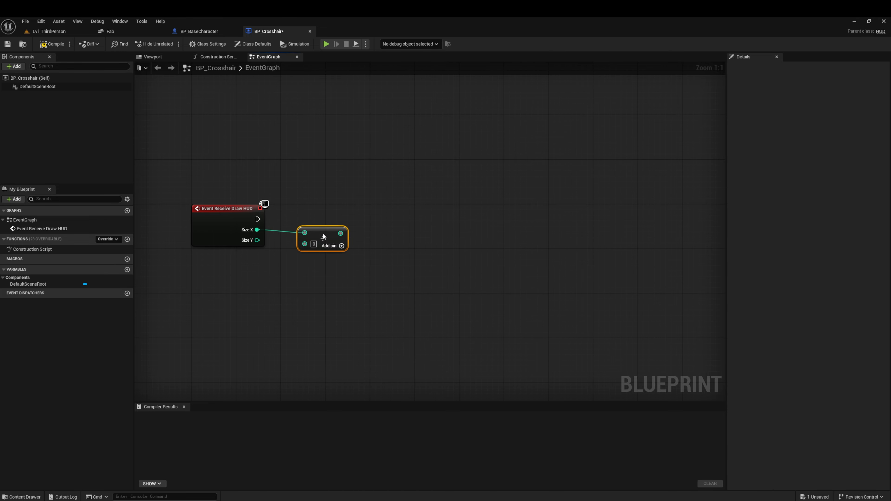
drag(403, 210, 261, 262)
key(q)
drag(213, 221, 214, 218)
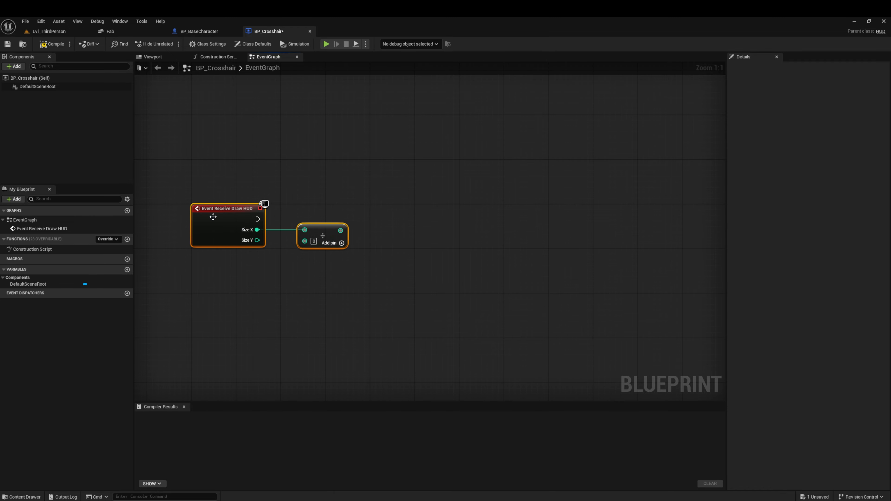
click(300, 277)
Step: Duplicate the Divide node below the first and connect Size Y to it through a reroute node
click(314, 231)
key(ctrl+d)
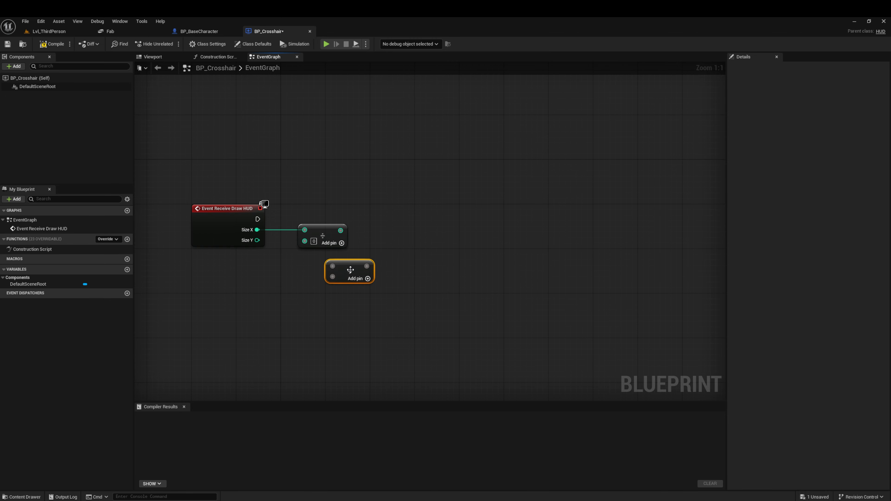
drag(354, 272, 327, 261)
drag(258, 240, 273, 256)
double_click(284, 250)
Step: Straighten the wires of the two Divide nodes and shift the Size Y reroute and Divide nodes slightly down
drag(418, 208, 272, 291)
key(q)
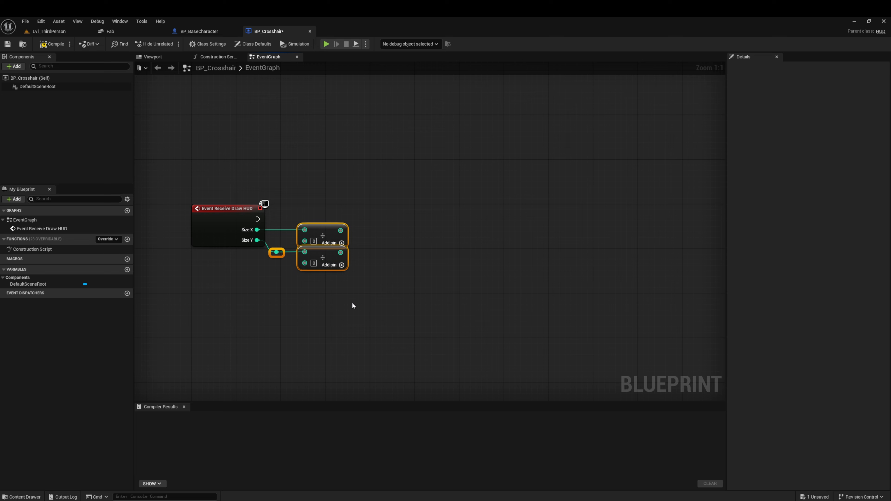
drag(389, 254, 267, 276)
drag(327, 257, 328, 262)
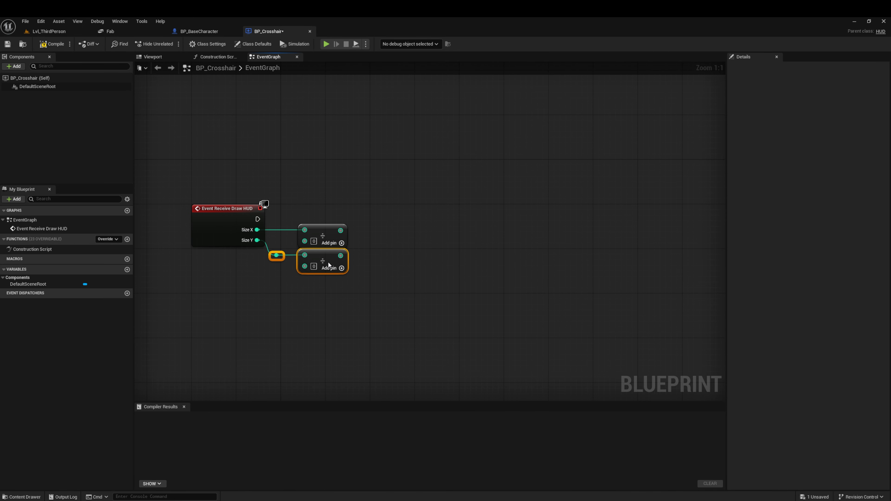
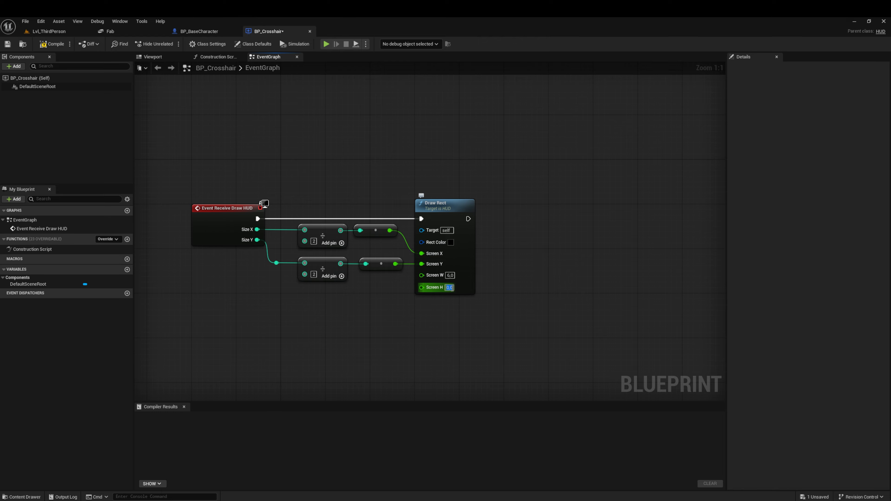
Step: Set the Draw Rect node's Screen H to 6 and its Rect Color to pure red
text(6)
key(Return)
click(451, 242)
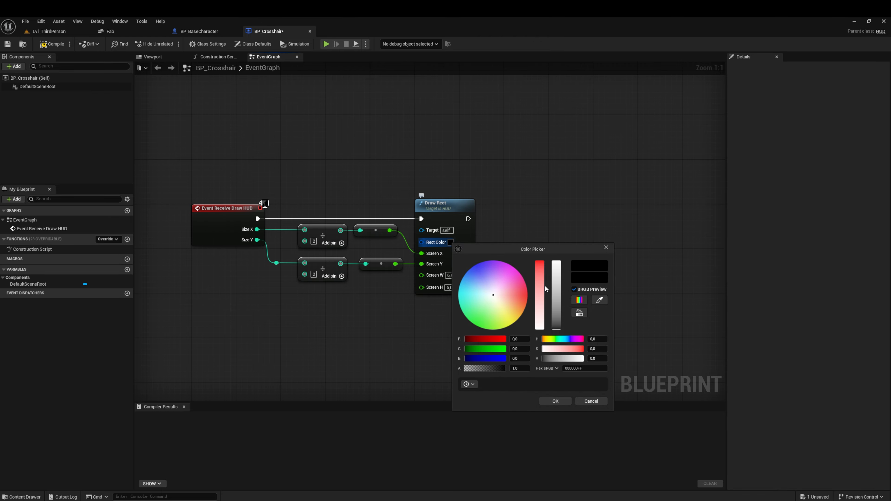
drag(554, 313, 556, 261)
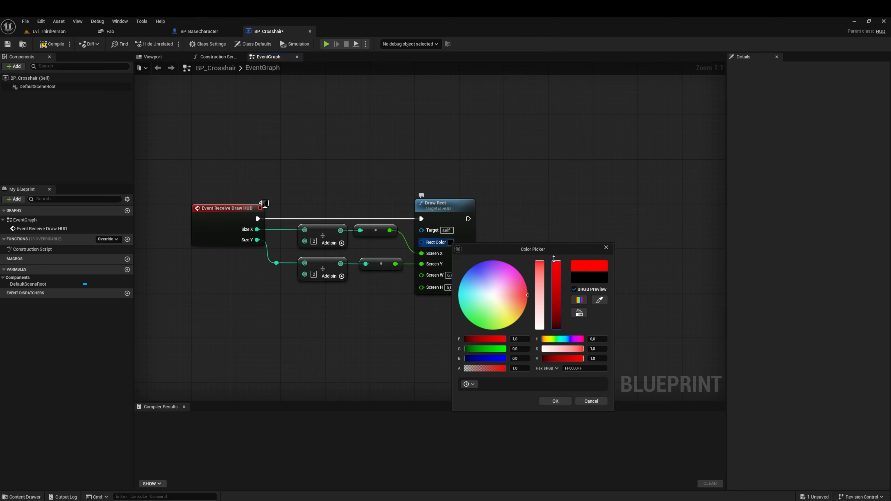
click(554, 401)
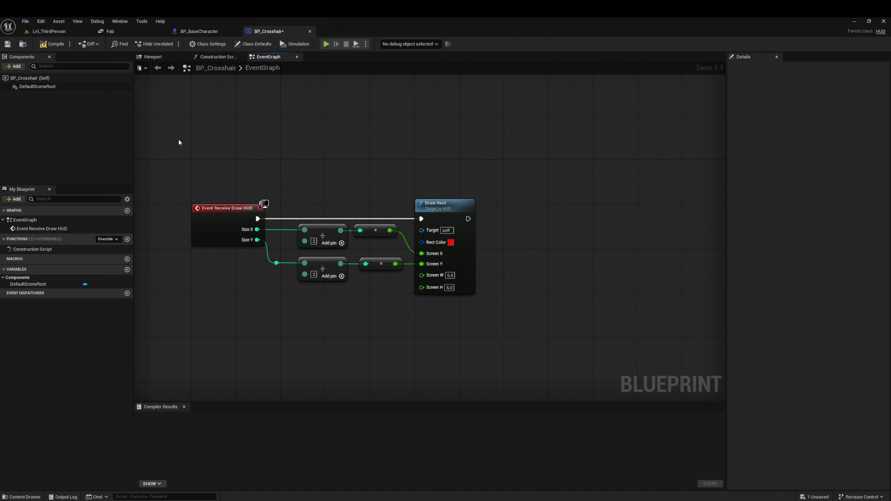
Step: Compile and save the BP_Crosshair blueprint, and close its editor
click(49, 46)
click(7, 44)
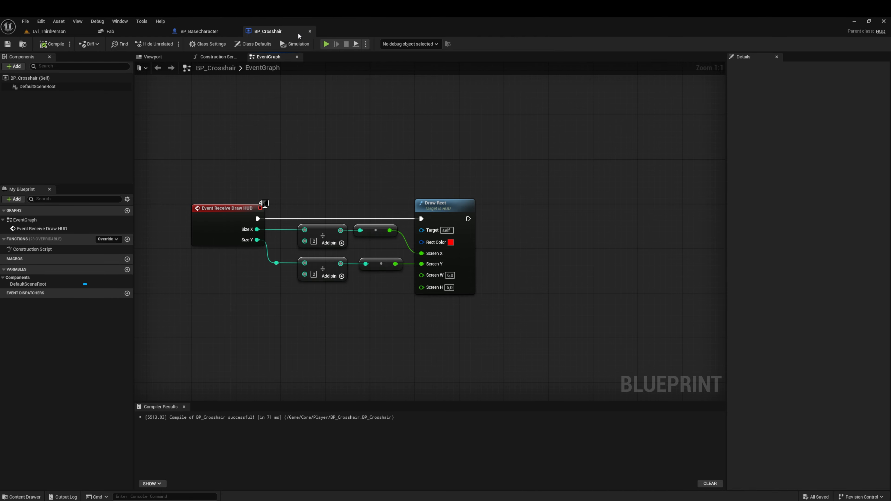
click(310, 31)
Step: Set the HUD Class of Lvl_ThirdPerson's selected game mode to BP_Crosshair in the world settings and save all changes
click(46, 32)
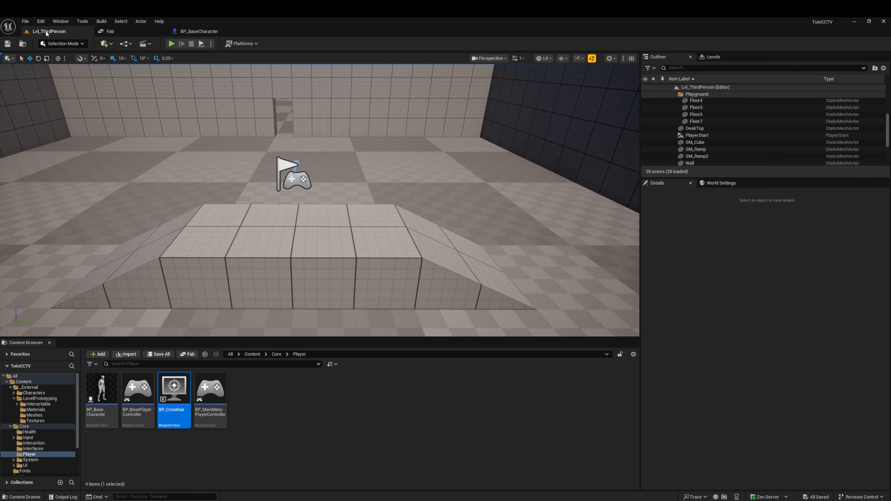
click(719, 182)
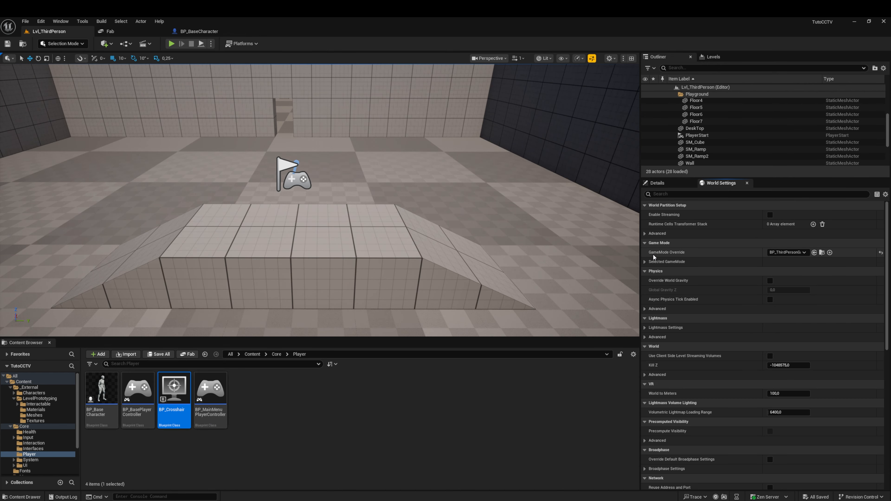
click(645, 261)
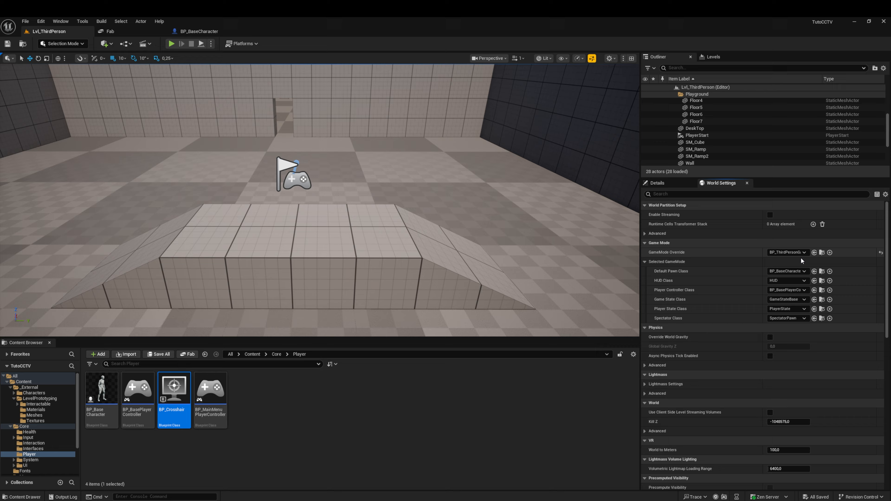
click(790, 280)
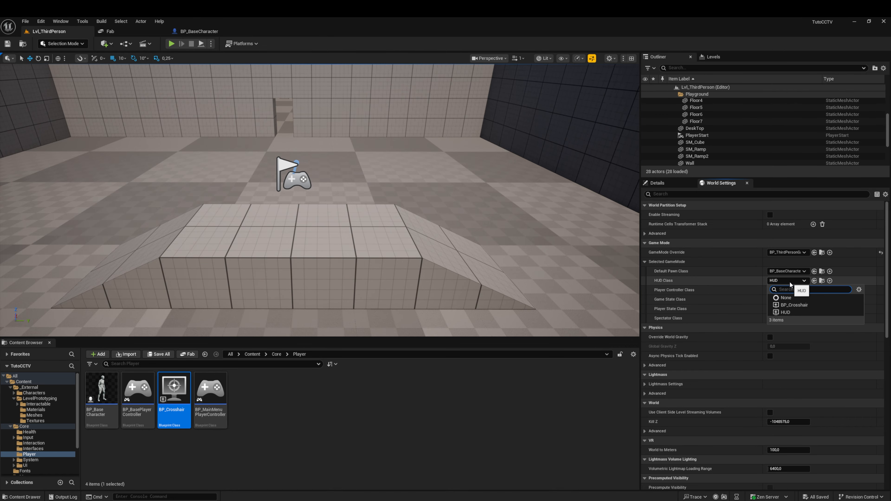
click(796, 305)
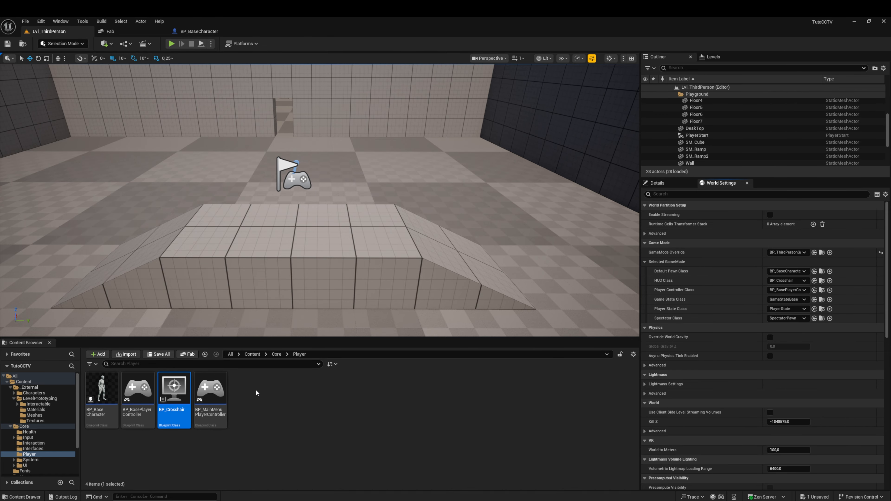
click(158, 354)
click(500, 344)
Step: Play the level, walk around to check the red crosshair on screen, and end the play session
click(171, 44)
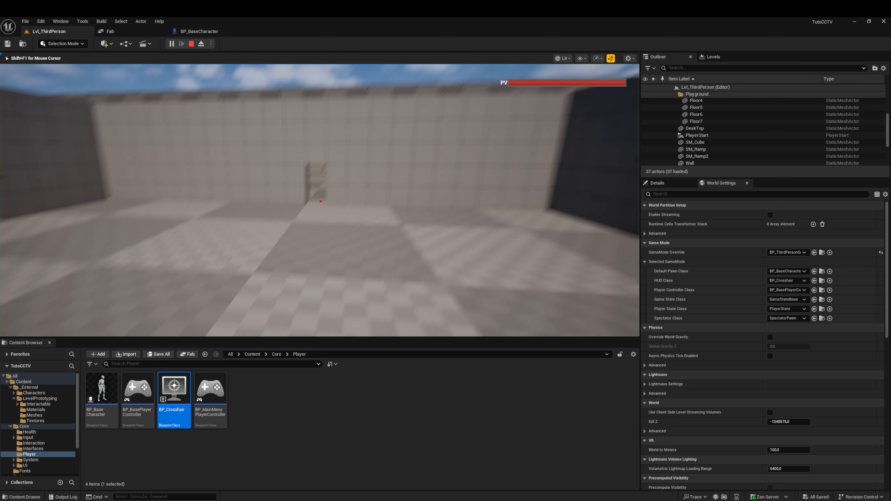
key(w)
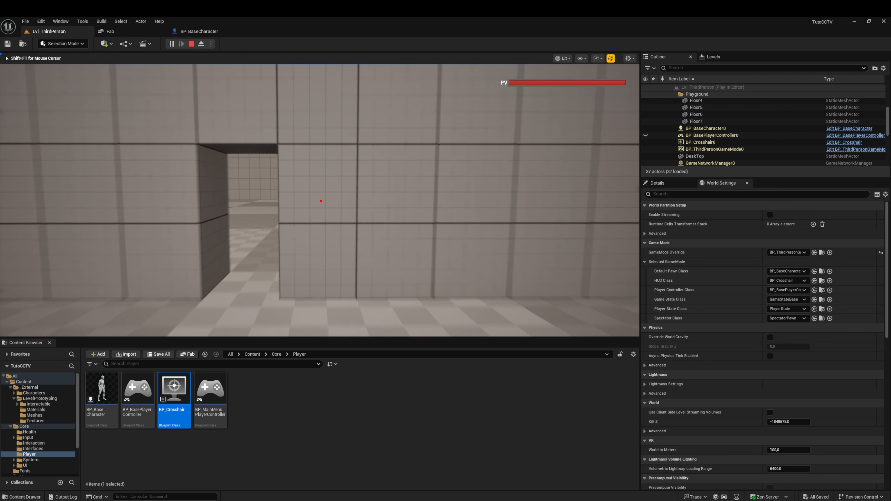
key(w)
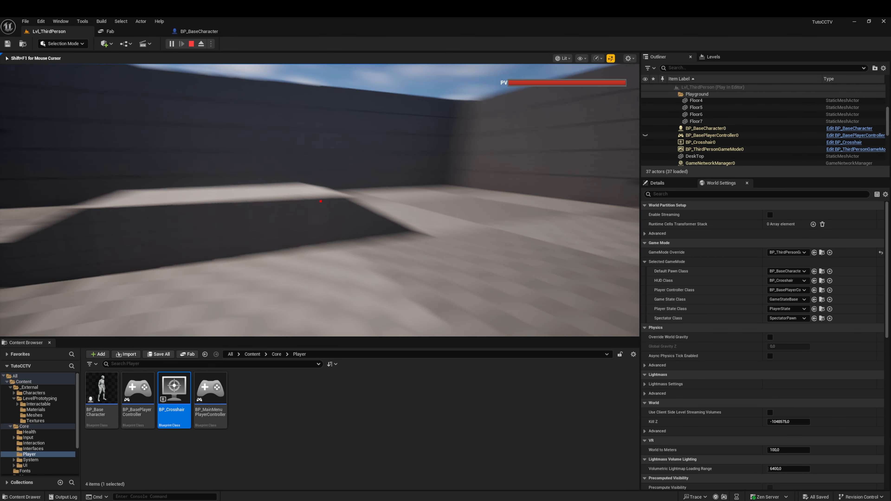
key(w)
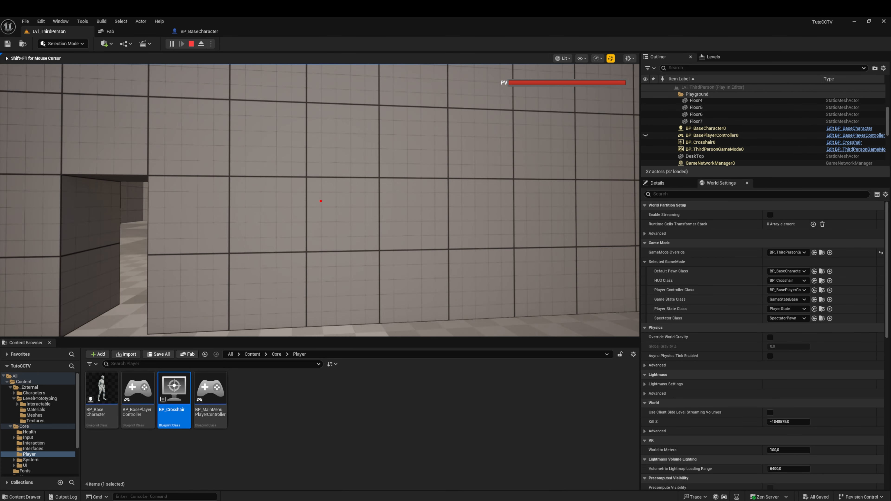
key(w)
key(Escape)
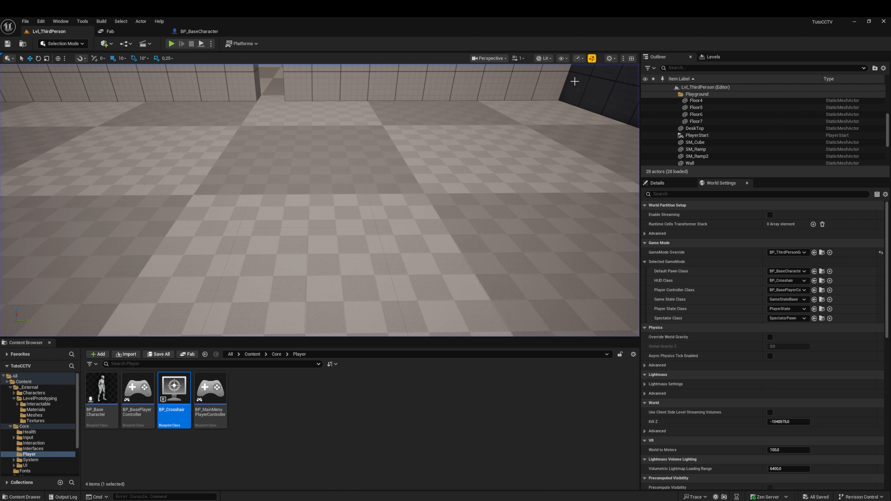
Step: Add the CCTV Camera and Computer Black Display assets from the Fab library to the project
click(115, 34)
click(843, 46)
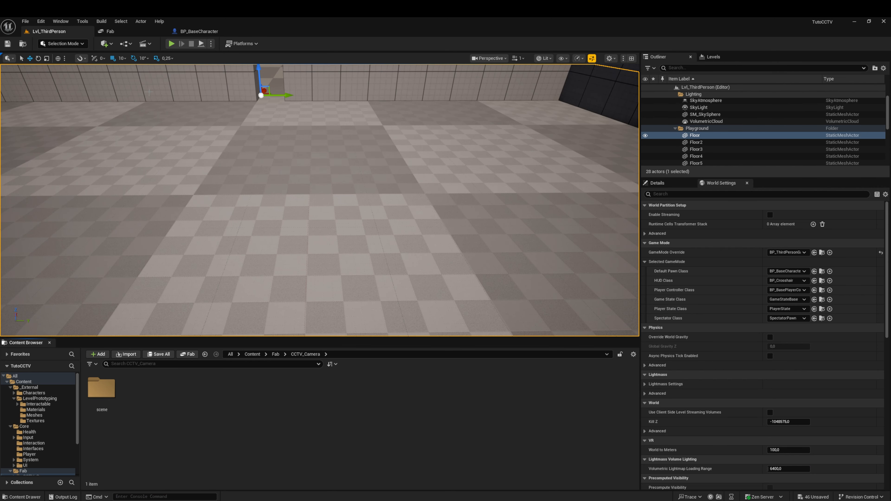
click(123, 31)
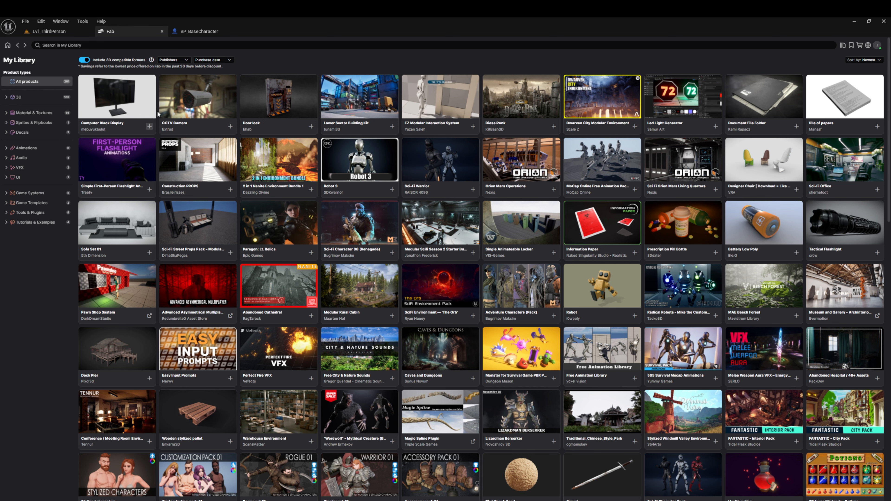
click(150, 126)
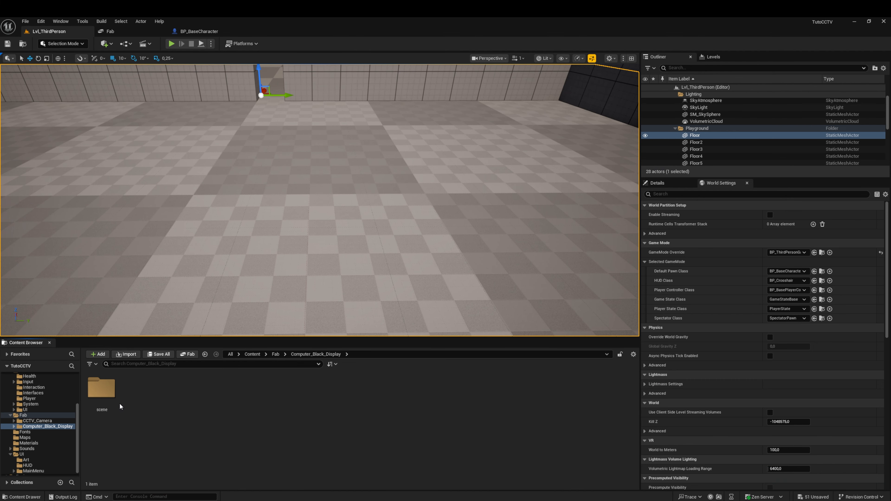
Step: Rename the static mesh in the Computer_Black_Display scene's StaticMeshes folder as Screen
double_click(108, 393)
double_click(137, 387)
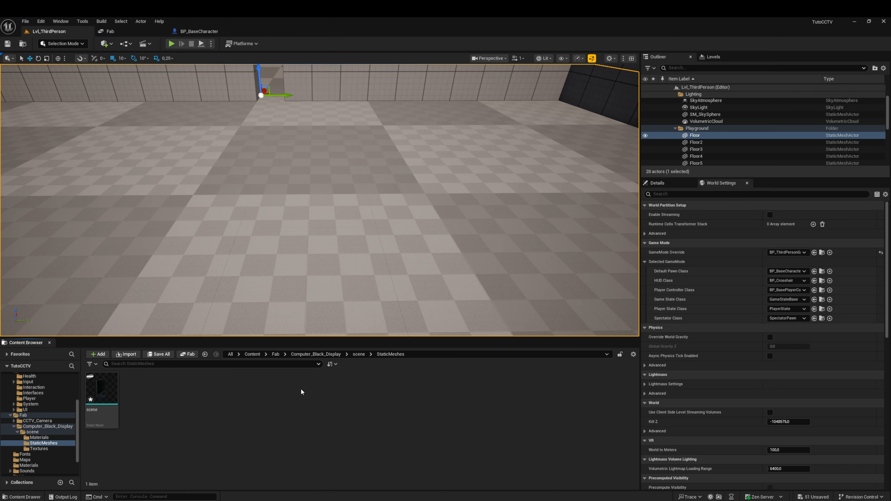
key(F2)
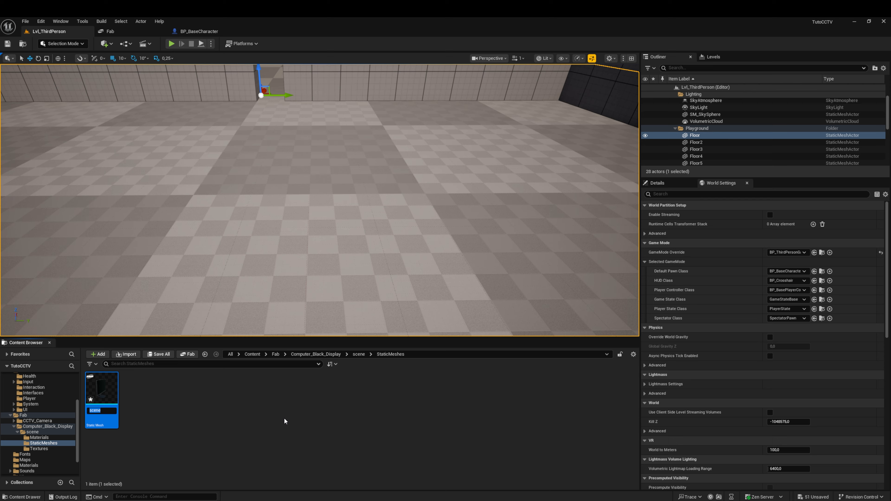
text(Screen)
key(Return)
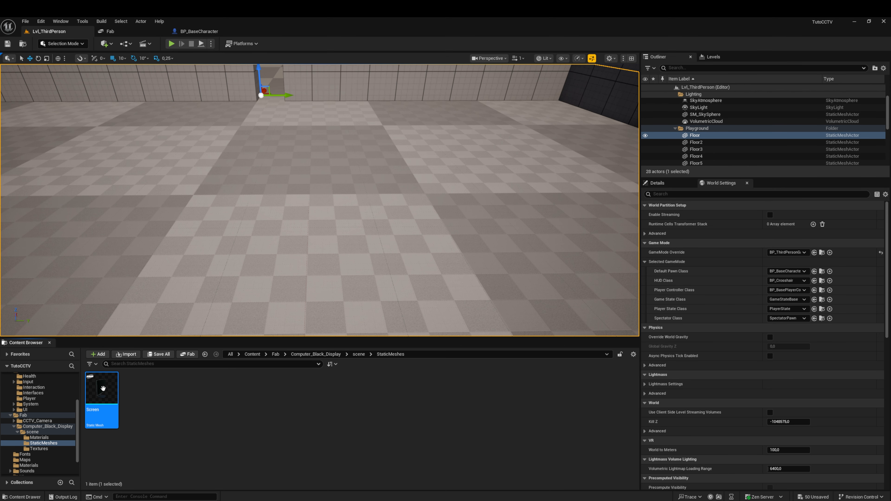
Step: Open the Screen static mesh in its editor and examine the monitor's size from several views
double_click(101, 390)
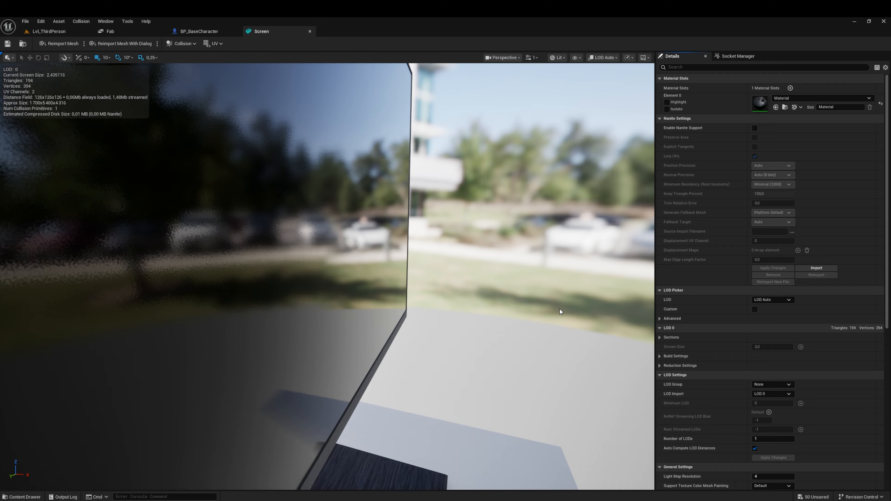
drag(561, 311, 596, 312)
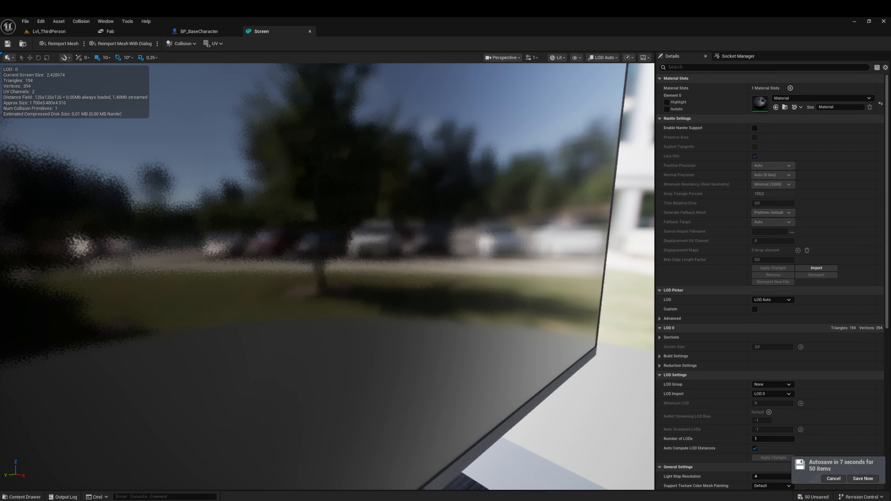
right_drag(560, 311, 551, 277)
key(s)
key(w)
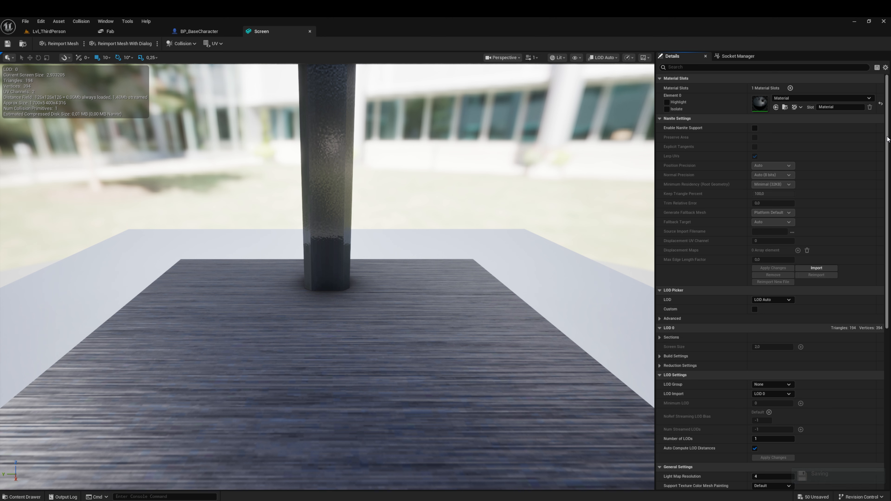
Step: Set the Screen mesh's LOD 0 Build Scale to 0.015 on all three axes, apply the changes and save the mesh
scroll(868, 146, down, 5)
mouse_move(888, 236)
mouse_down()
mouse_move(888, 255)
mouse_move(888, 230)
mouse_up()
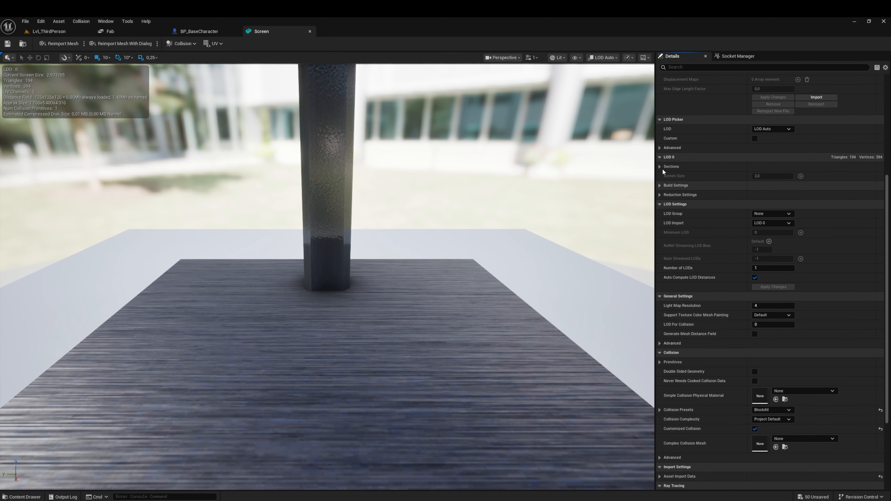
click(660, 186)
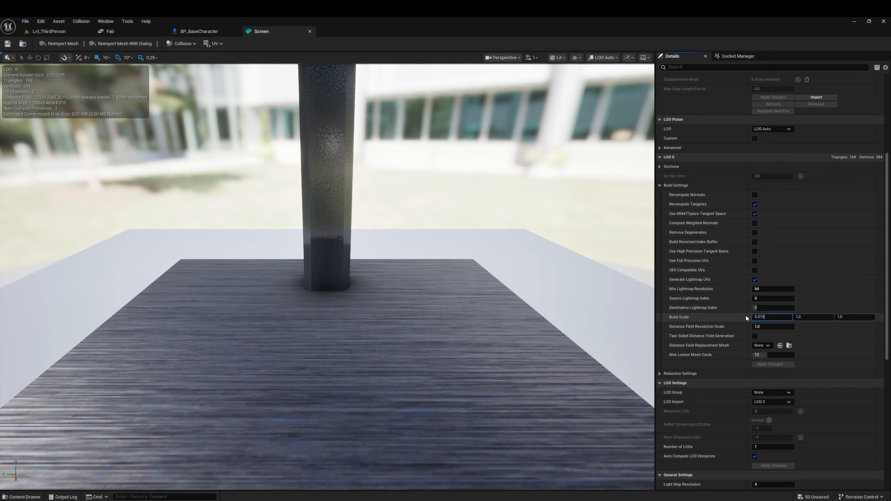
key(Return)
click(818, 317)
text(0.015)
key(Tab)
text(0.015)
click(782, 364)
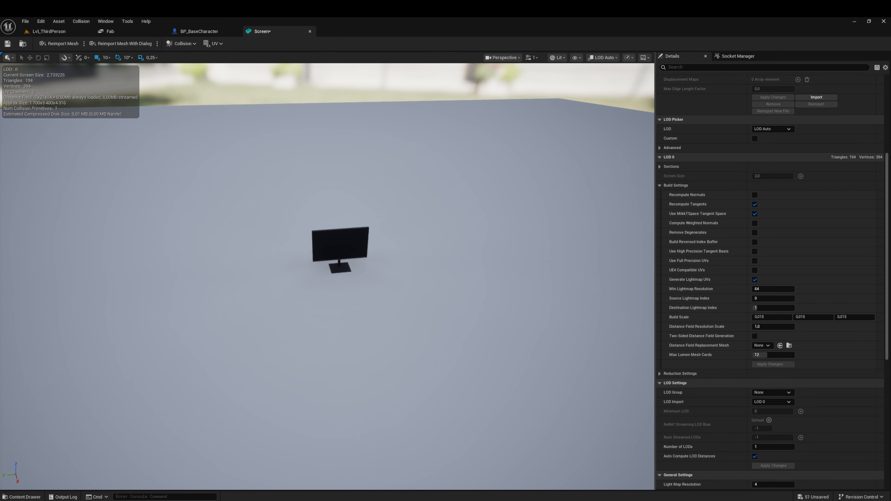
click(7, 44)
Step: Place the Screen mesh on the floor of Lvl_ThirdPerson to check its scale, and undo the placement
click(49, 31)
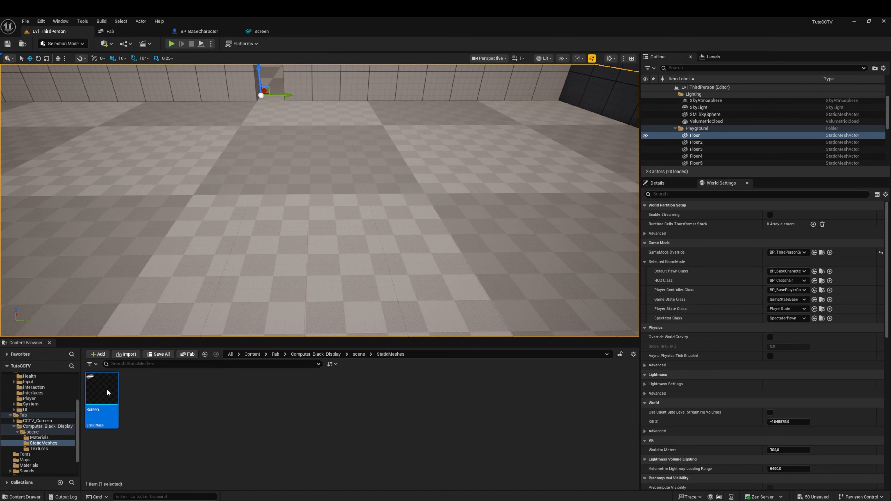
drag(108, 393, 278, 240)
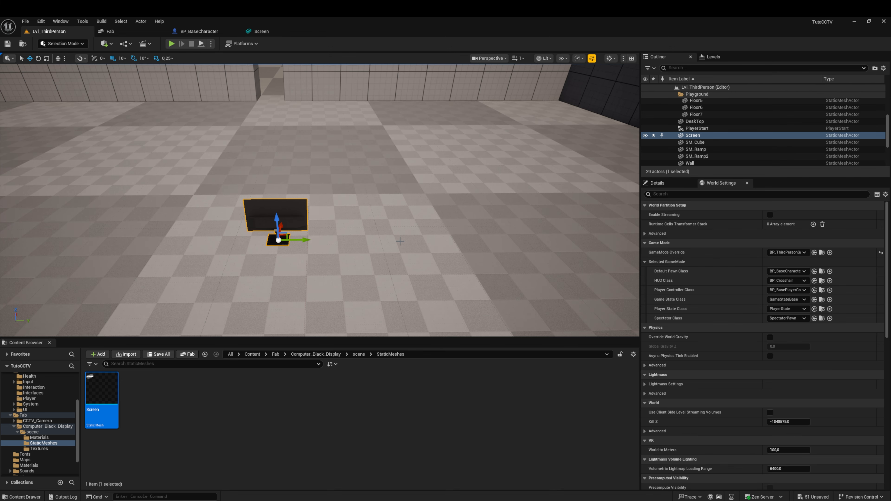
key(ctrl+z)
Step: Rename the scene folder inside Computer_Black_Display as Screen
click(358, 354)
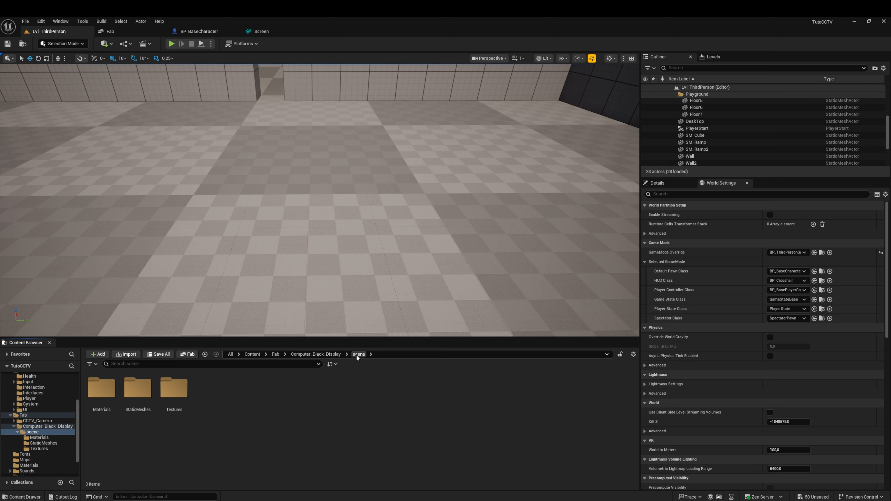
click(326, 355)
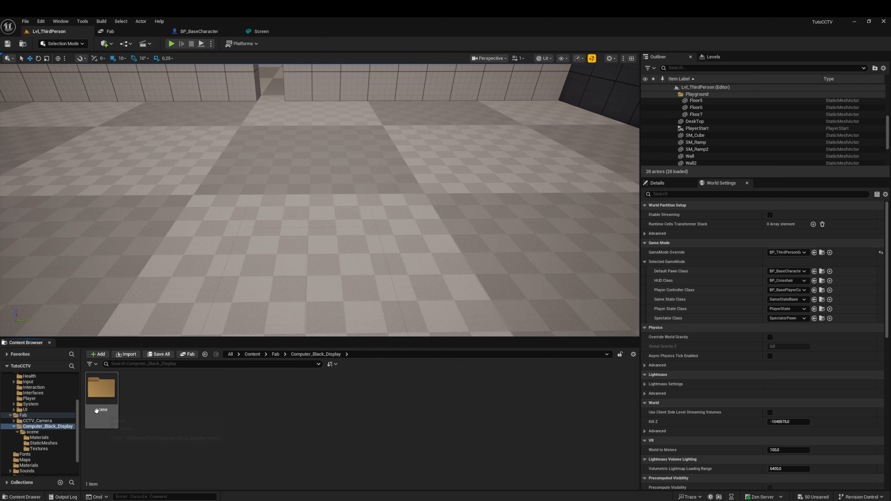
click(96, 410)
key(F2)
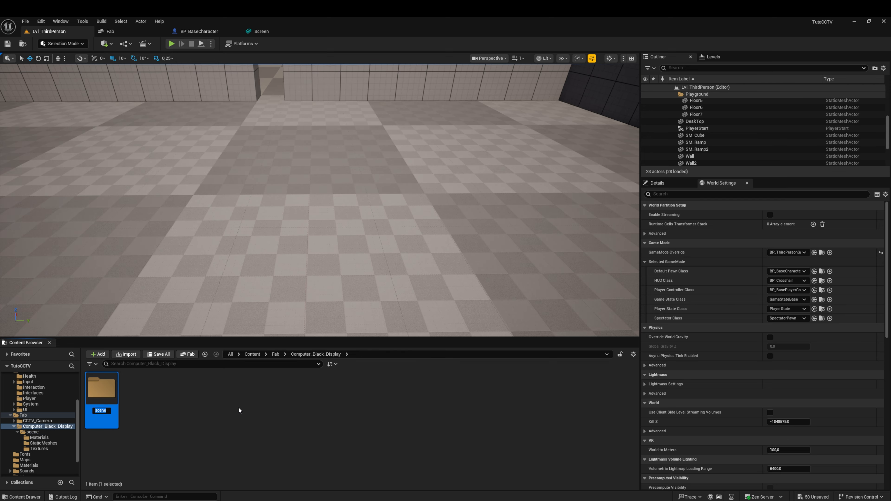
text(Screen)
key(Return)
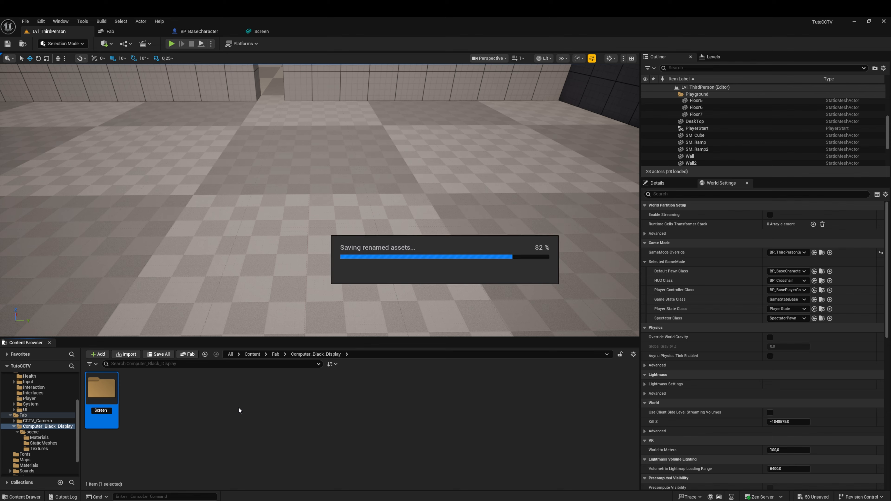
Step: Create a folder named Assets directly in the project's Content folder
click(251, 355)
right_click(396, 390)
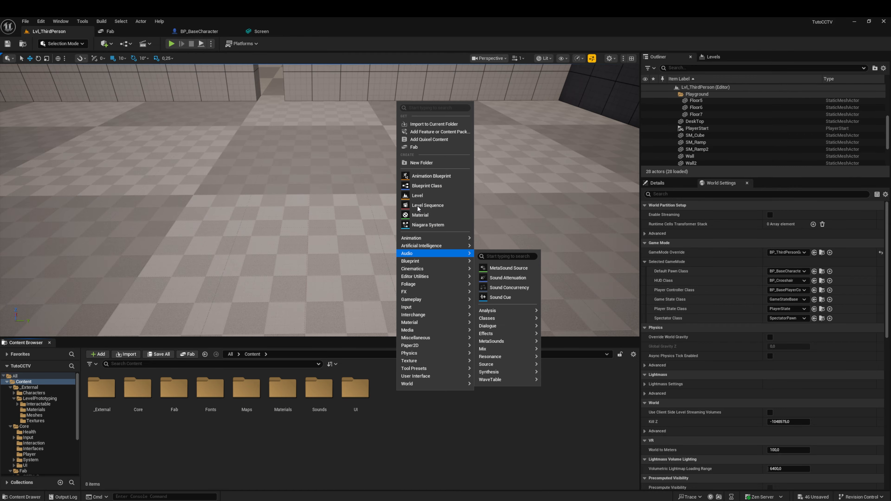
click(422, 162)
text(Assets)
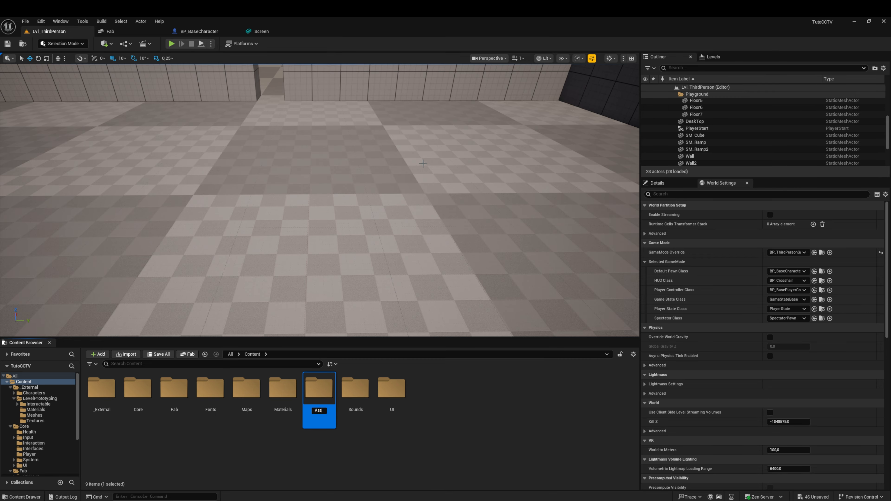
key(Return)
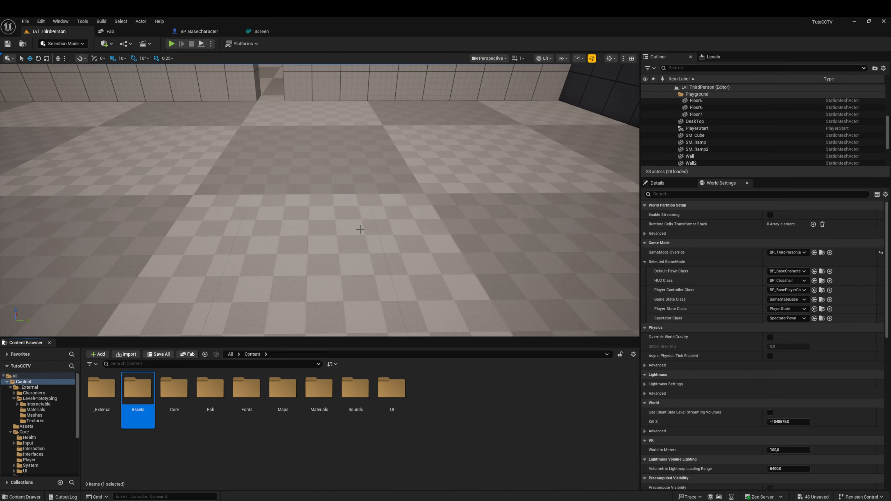
Step: Create a folder named Items inside the Assets folder
double_click(139, 398)
right_click(153, 419)
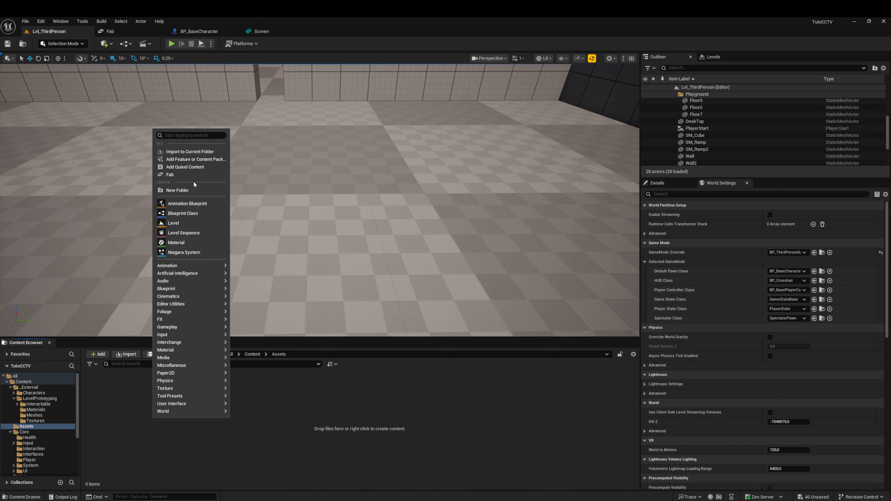
click(188, 191)
text(Items)
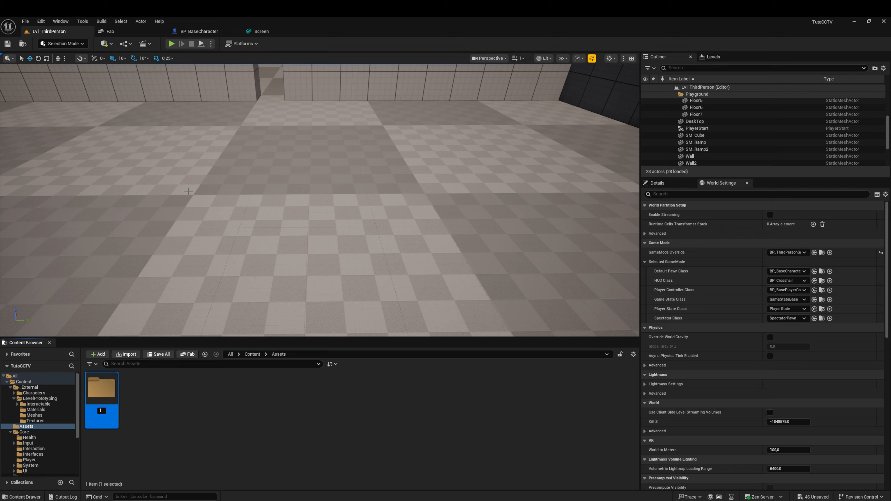
key(Return)
click(11, 427)
Step: Move the Screen folder from Fab/Computer_Black_Display into Assets/Items
click(252, 355)
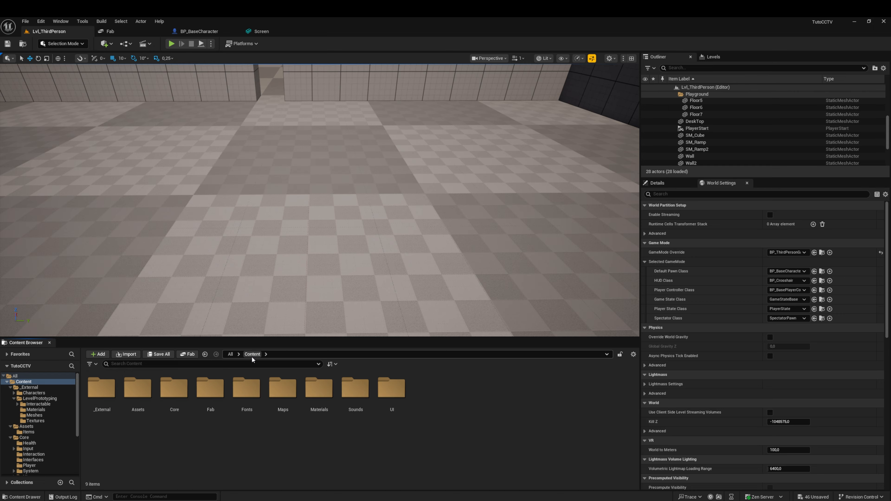
double_click(211, 390)
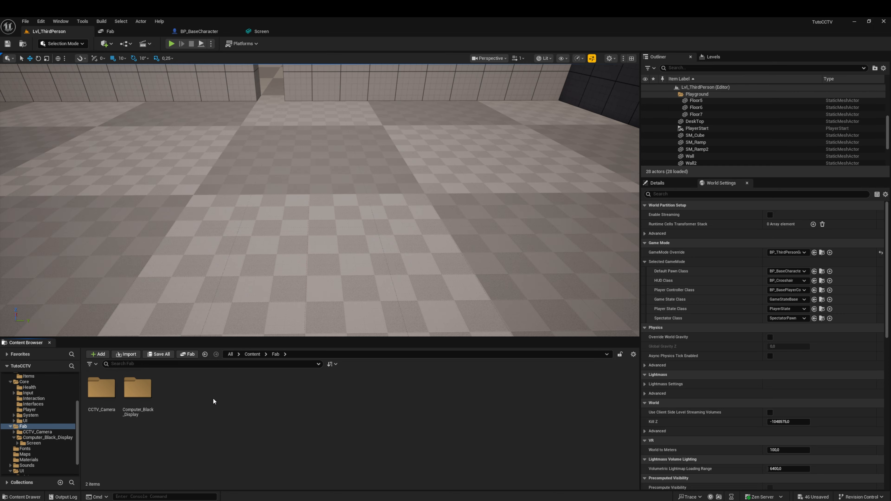
double_click(142, 393)
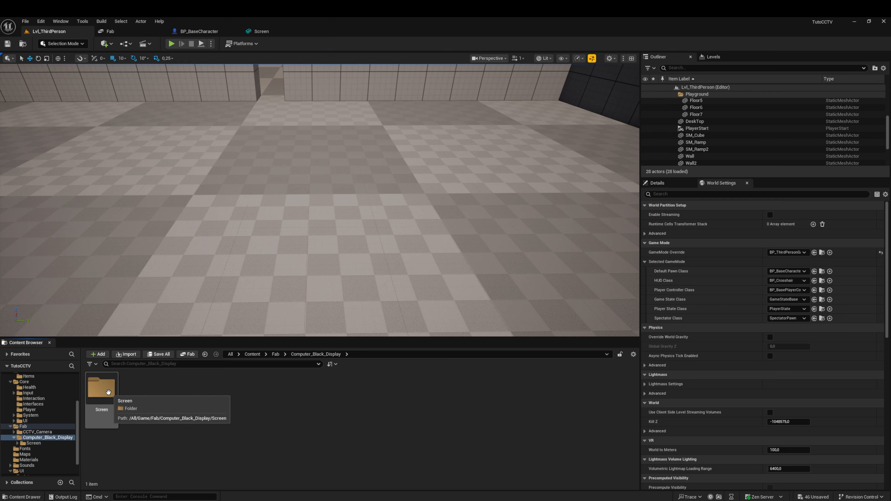
drag(106, 391, 34, 389)
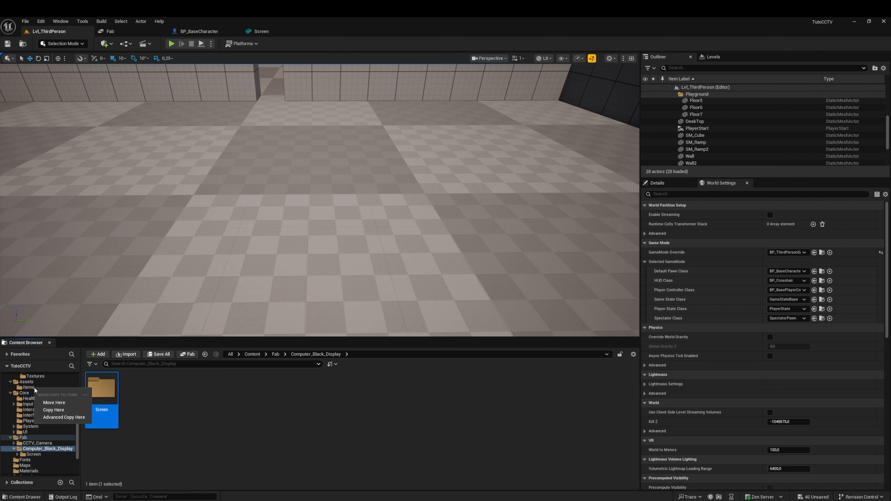
click(59, 404)
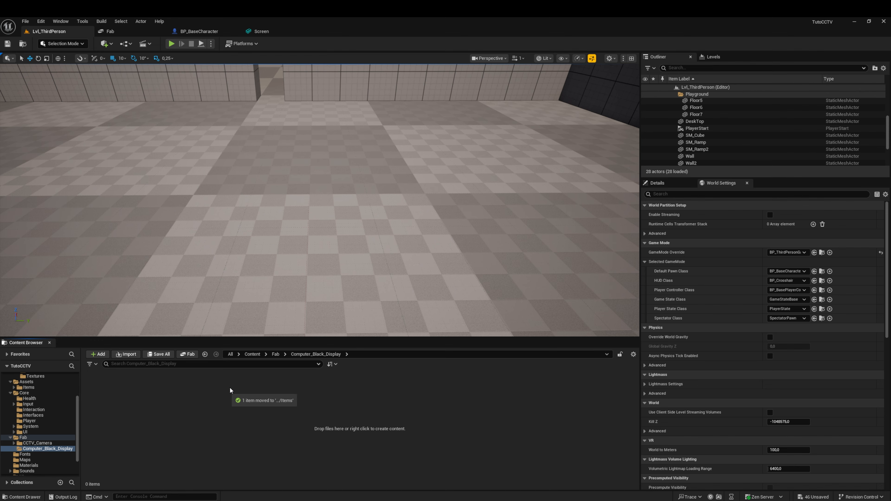
Step: Rename the scene folder inside Fab/CCTV_Camera as CCTV
click(275, 354)
double_click(101, 392)
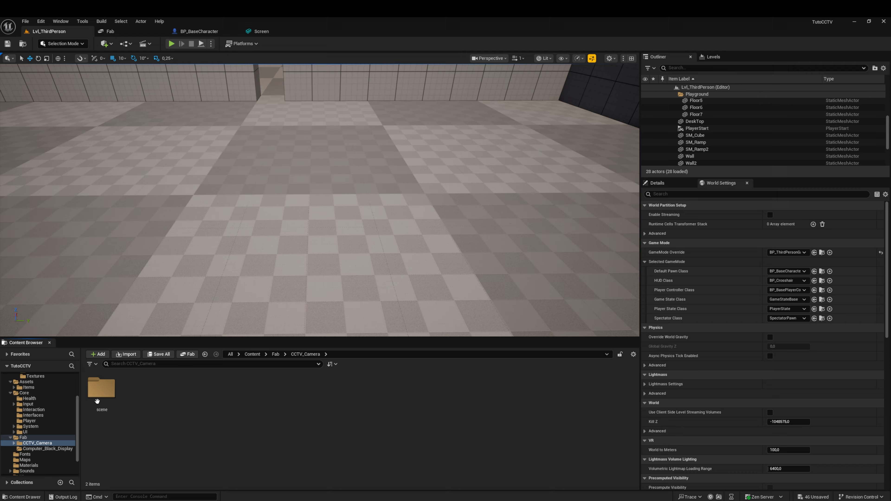
click(106, 404)
key(F2)
text(C)
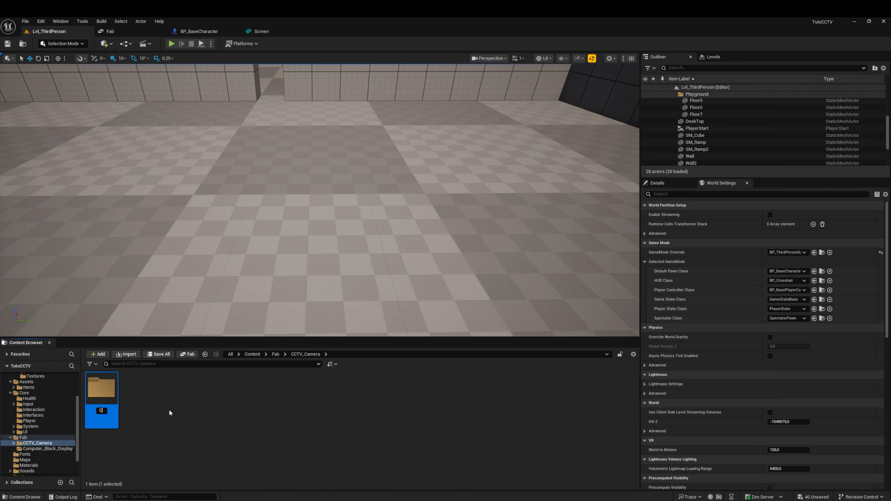
text(CTV)
key(Return)
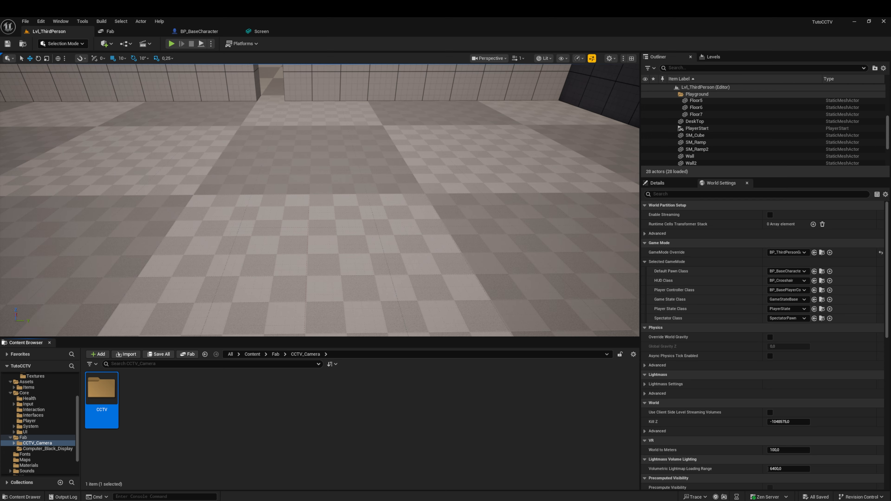
Step: Rename the scene static mesh in the CCTV folder's StaticMeshes subfolder as CCTV
click(297, 382)
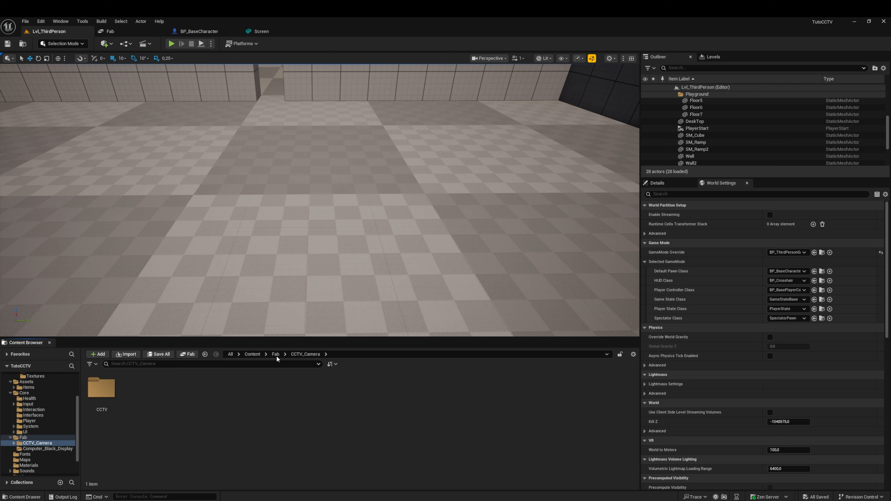
double_click(106, 383)
double_click(138, 386)
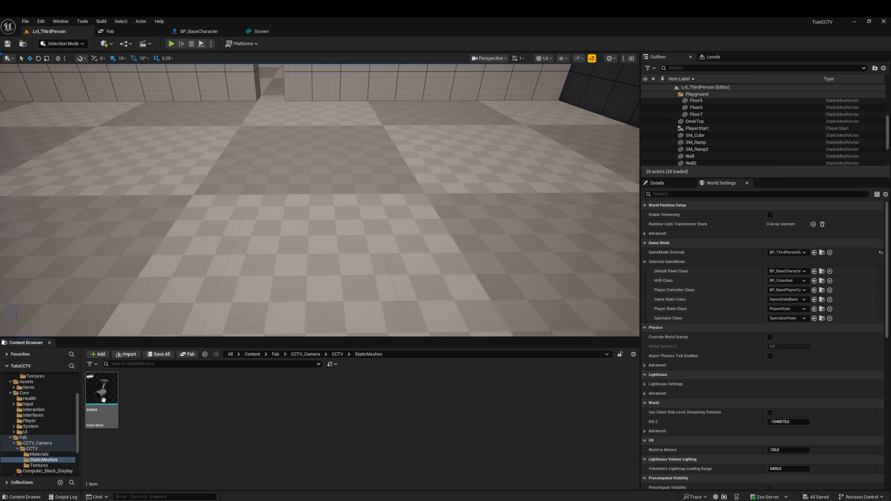
click(103, 399)
key(F2)
text(CCTV)
key(Return)
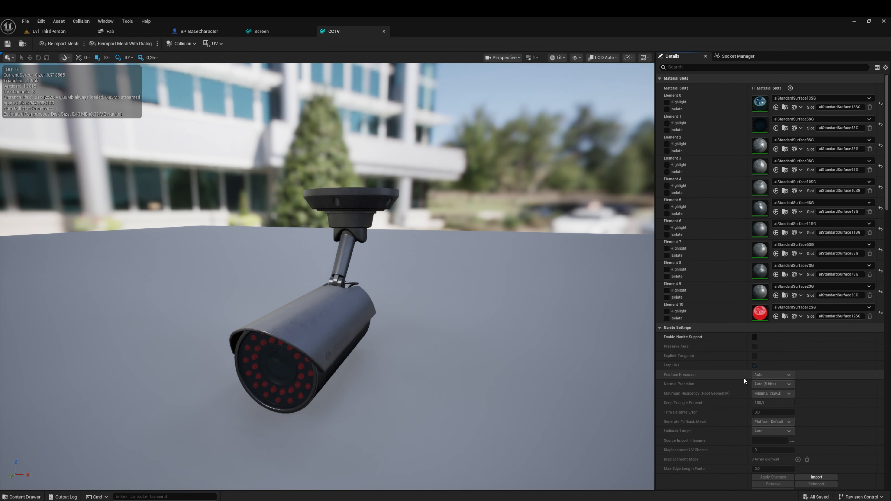
Step: Set the CCTV mesh's LOD 0 Build Scale to 0.25 on all three axes, apply the changes and save the mesh
scroll(754, 372, down, 10)
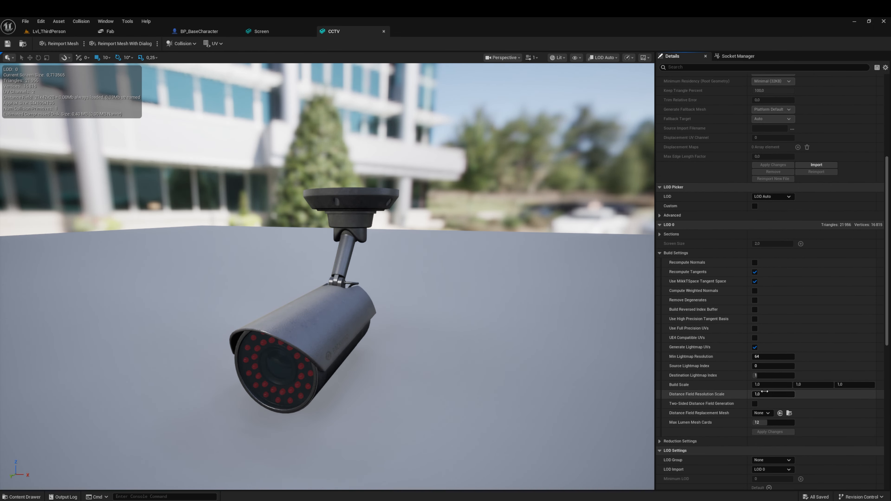
key(Tab)
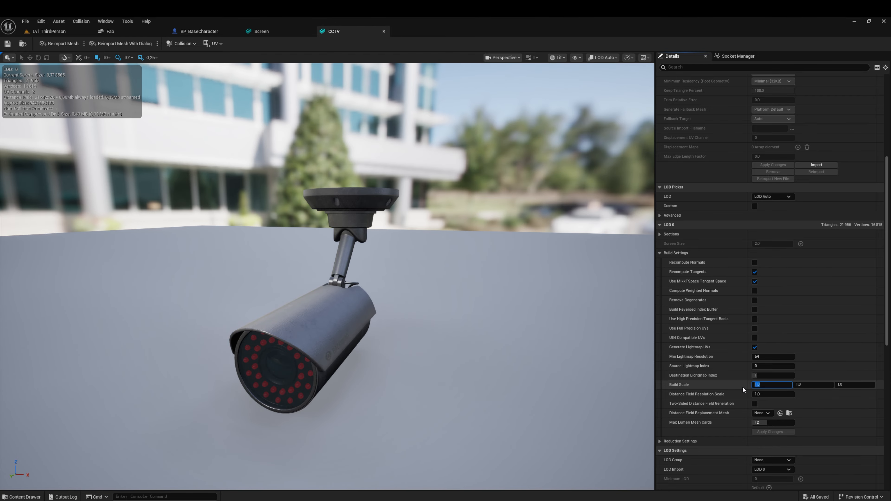
text(0,25)
key(Tab)
text(0,25)
key(Tab)
key(BackSpace)
text(.25)
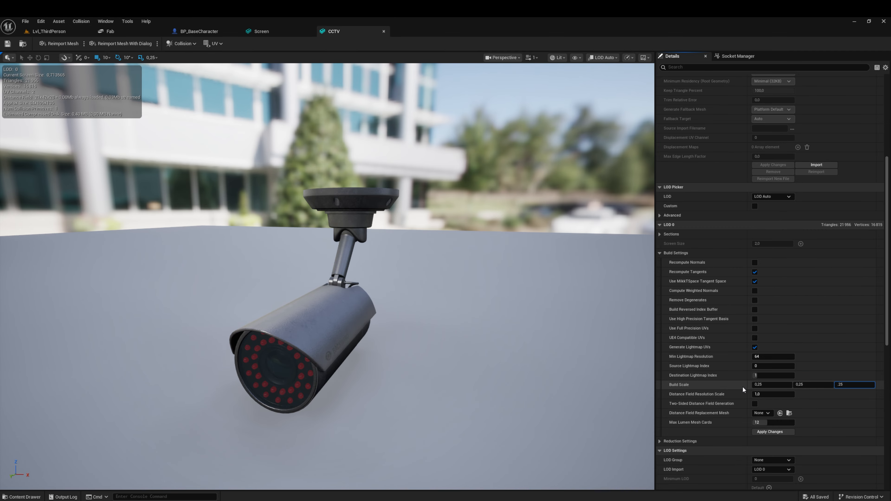
click(775, 434)
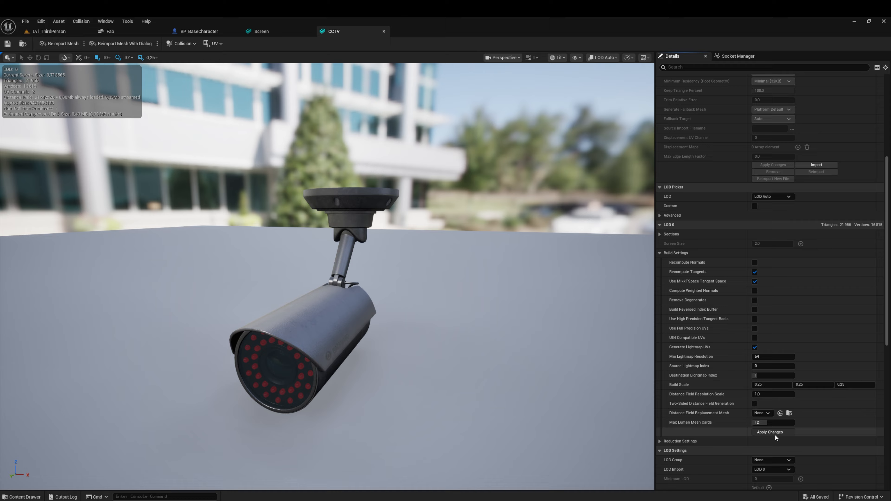
click(8, 43)
Step: Close the CCTV and Screen mesh editors and return to Lvl_ThirdPerson
click(383, 32)
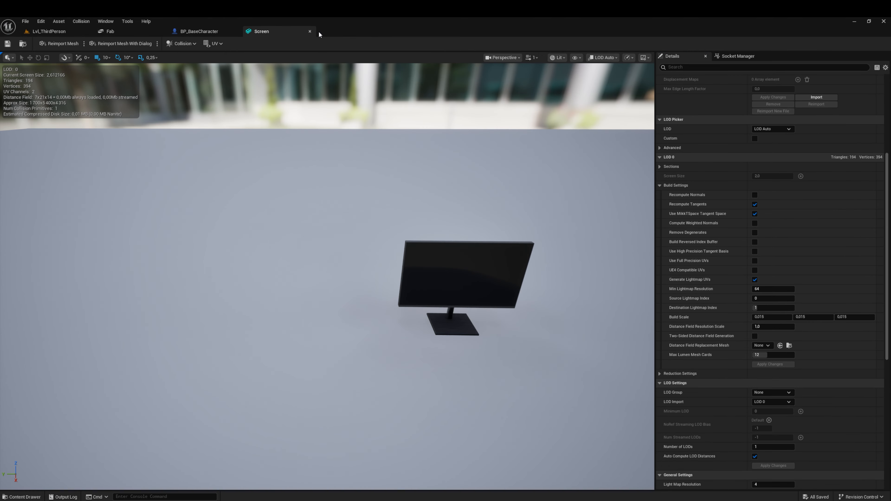
click(311, 31)
click(65, 33)
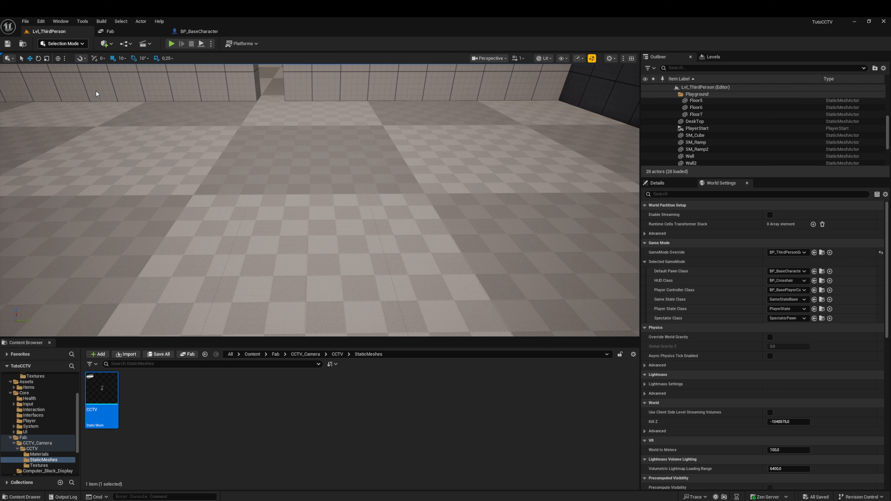
Step: Move the CCTV folder from Fab/CCTV_Camera into Assets/Items
click(334, 356)
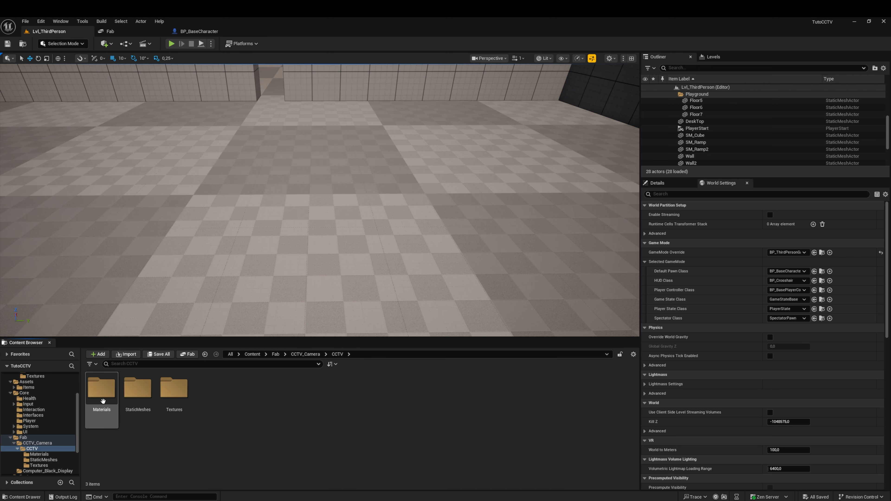
click(303, 355)
drag(101, 386, 23, 389)
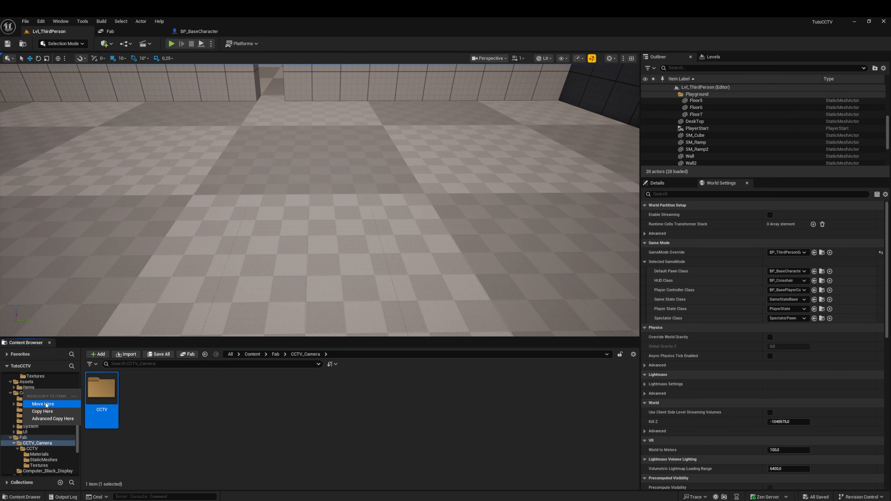
click(46, 402)
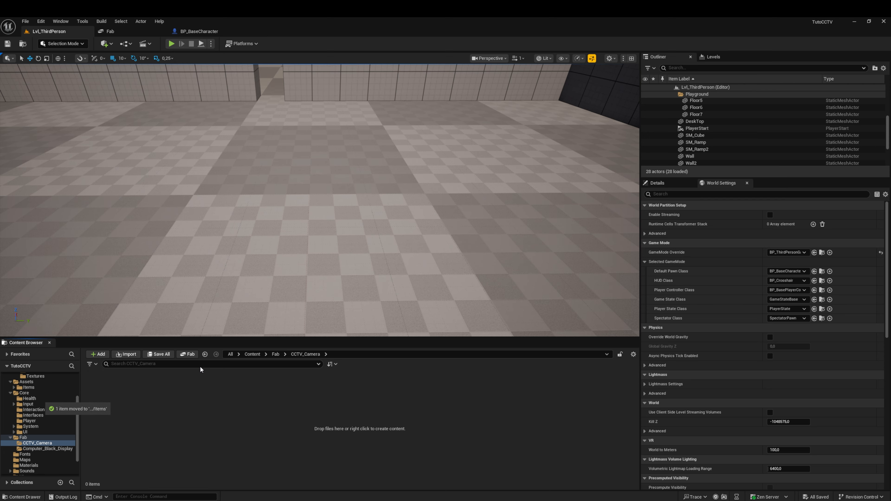
Step: Delete the emptied Fab folder from the project's Content folder
click(246, 355)
click(211, 392)
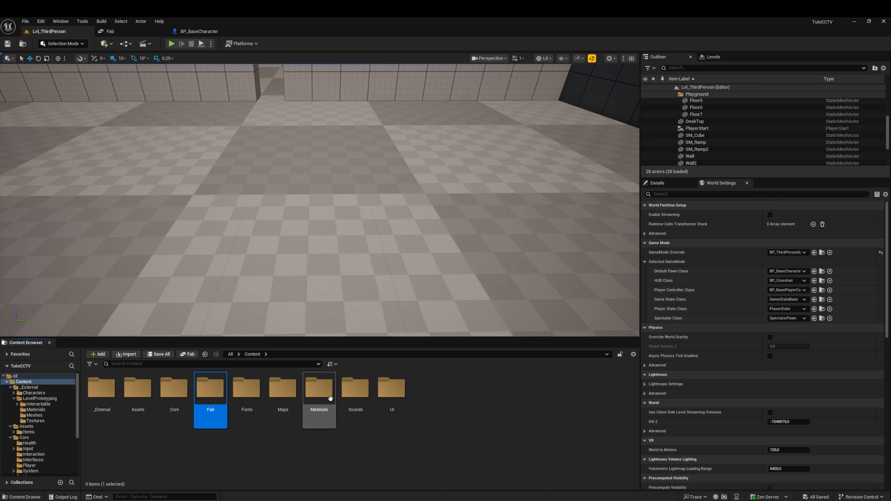
key(Delete)
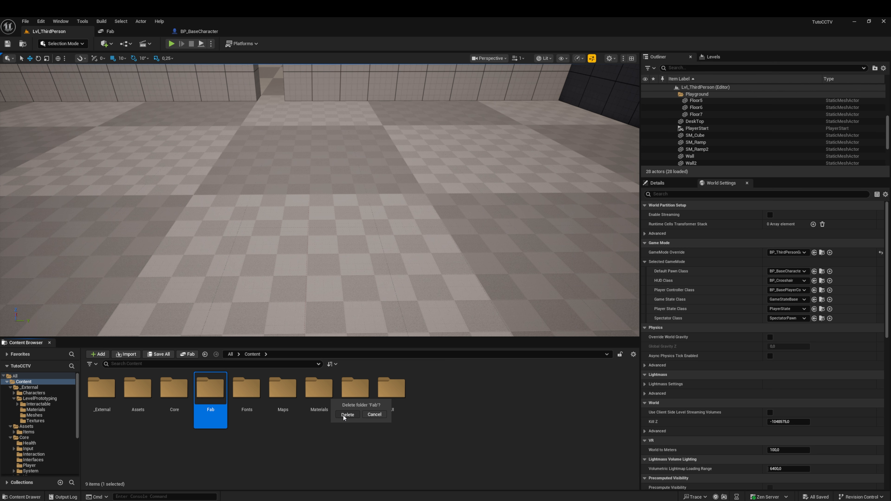
click(344, 415)
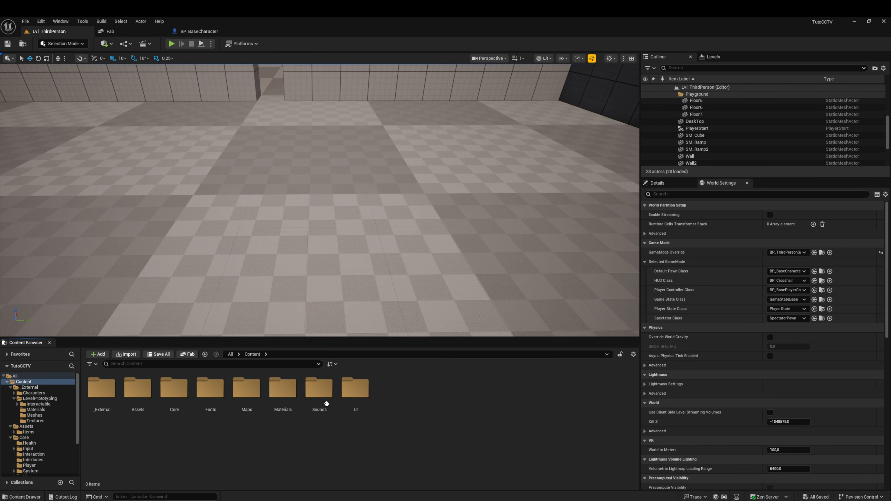
Step: Create a folder named CCTV_System inside Core/Interaction
double_click(169, 388)
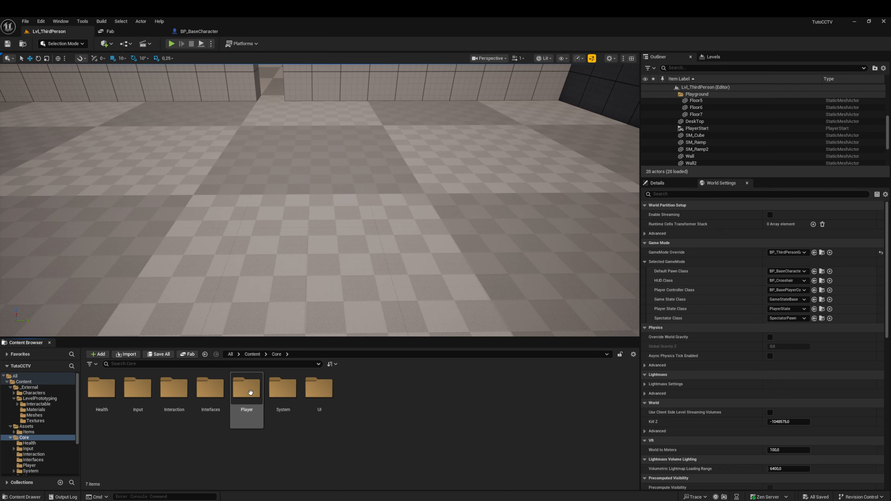
double_click(181, 392)
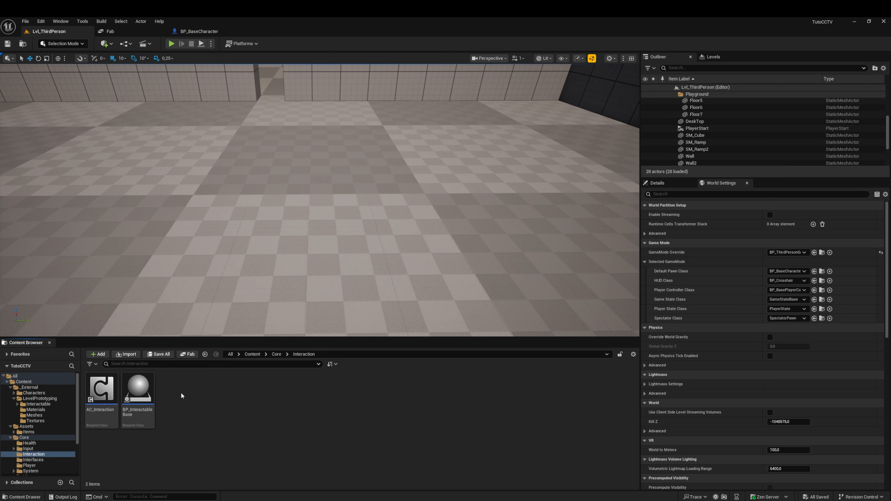
right_click(211, 409)
click(235, 181)
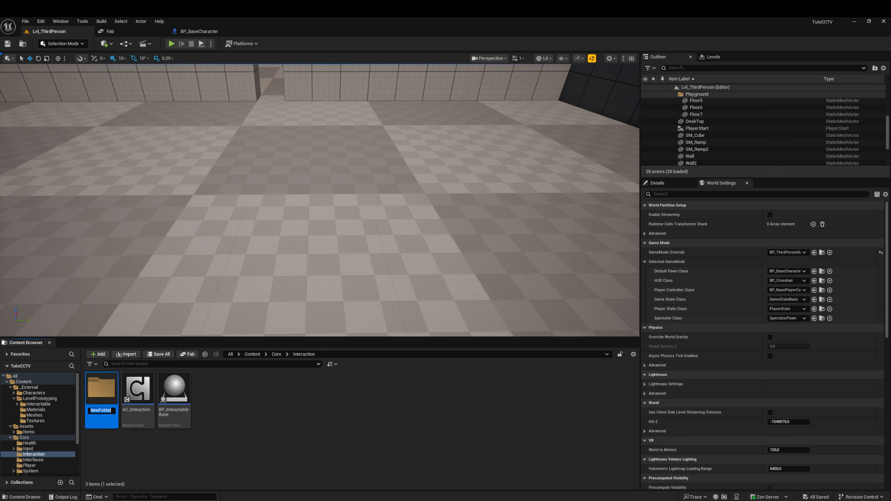
text(CCTV)
text(_)
text(S)
text(ystem)
key(Return)
Step: Create a folder named CCTV inside the CCTV_System folder
double_click(107, 401)
right_click(108, 401)
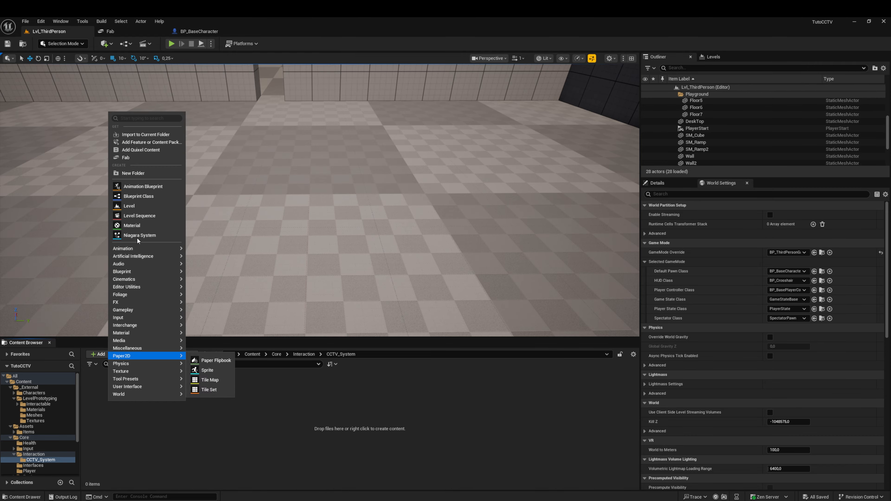
click(143, 174)
text(CCTV)
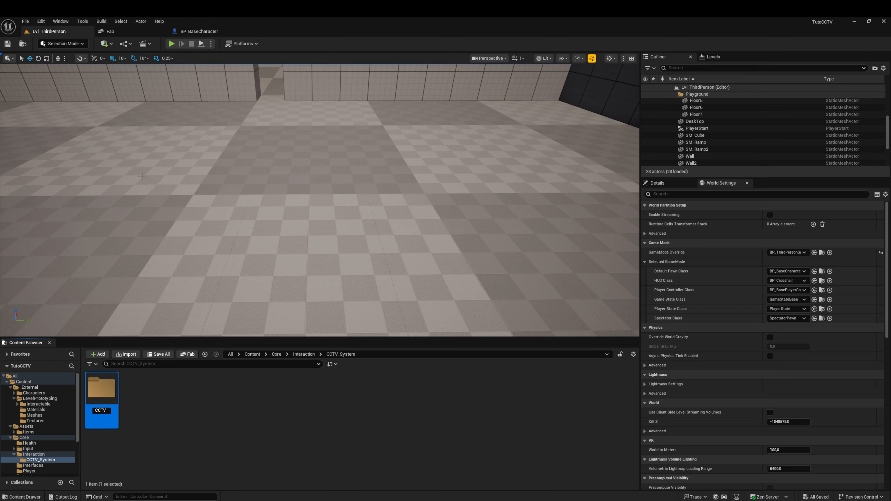
key(Return)
Step: Create a second folder inside CCTV_System and name it CCTVScreen
right_click(179, 389)
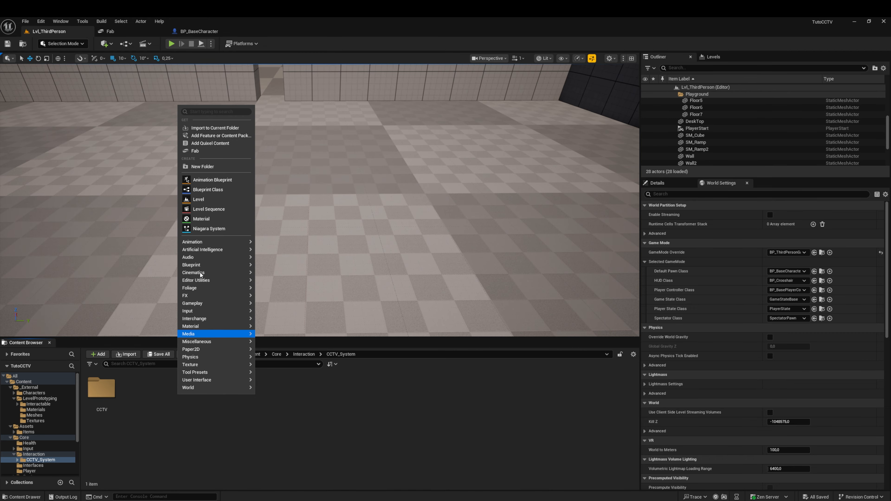
click(210, 165)
text(Screen)
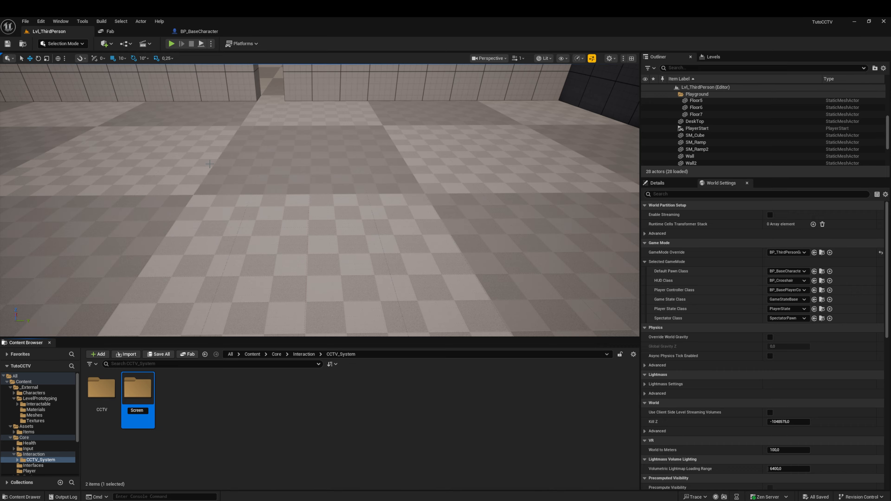
key(Return)
key(F2)
text(CCTVScreen)
key(Return)
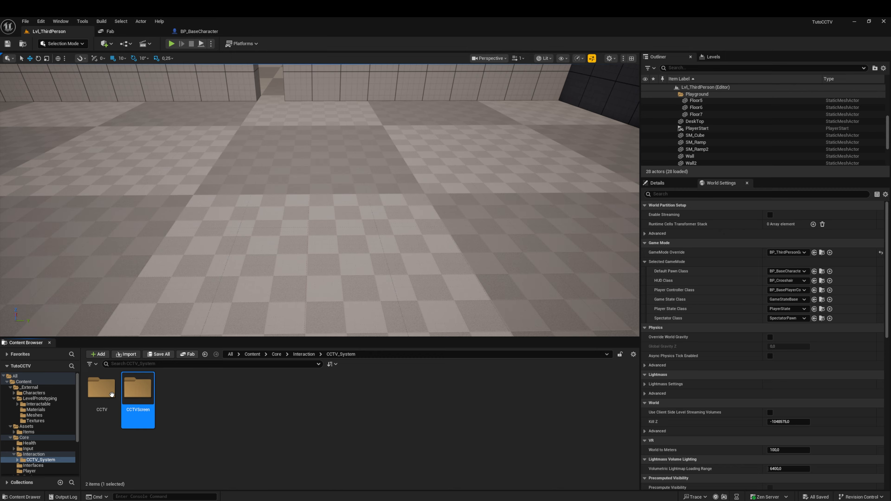
Step: Rename the CCTV folder inside CCTV_System as CCTVCamera
click(101, 389)
key(F2)
text(CCTVCamera)
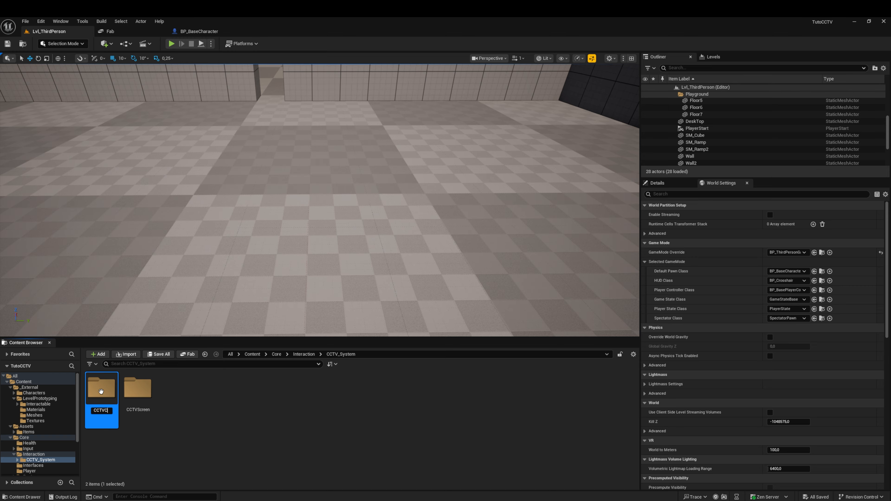
key(Return)
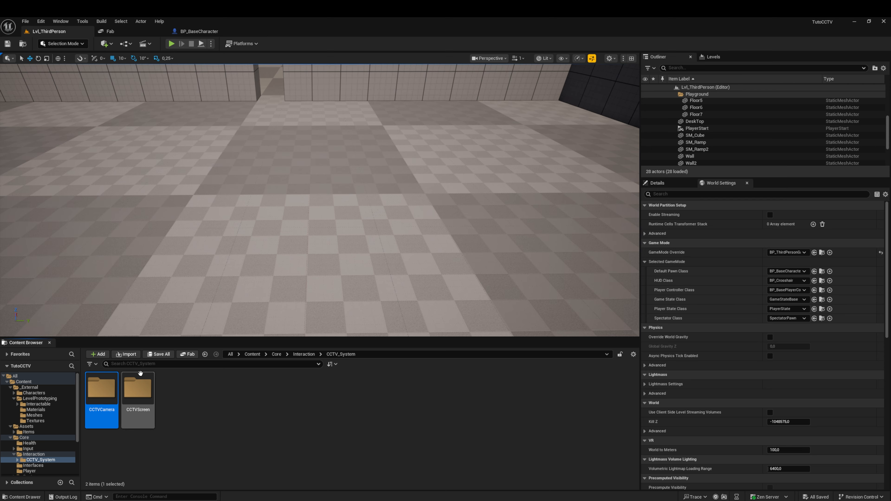
Step: Create an Actor Blueprint class named BP_Camera inside the CCTVCamera folder
click(266, 390)
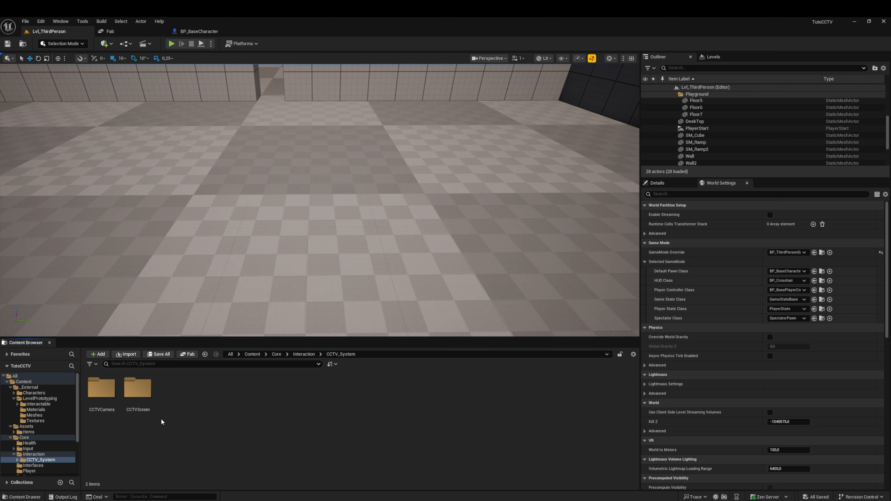
double_click(102, 387)
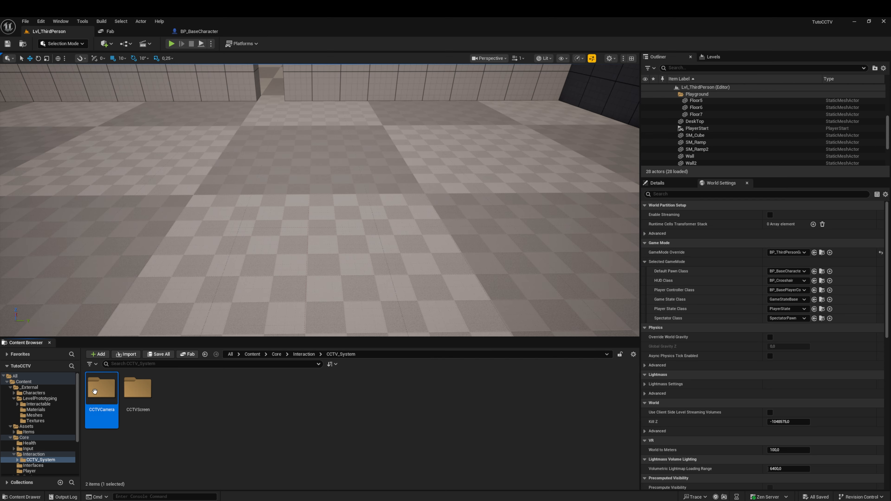
right_click(160, 411)
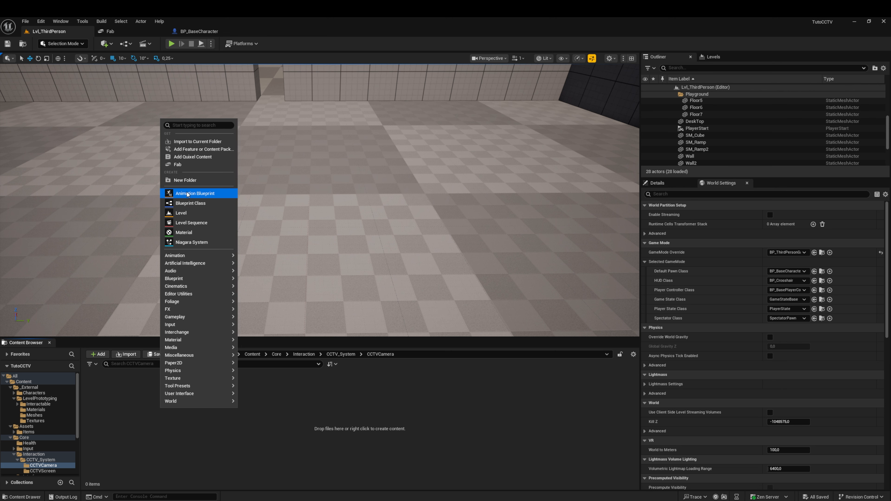
click(191, 203)
click(360, 201)
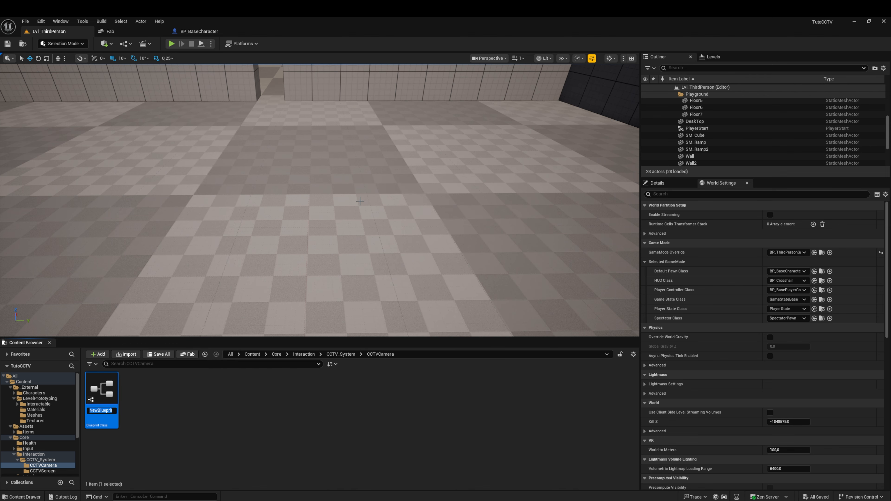
text(BP_Camera)
key(Return)
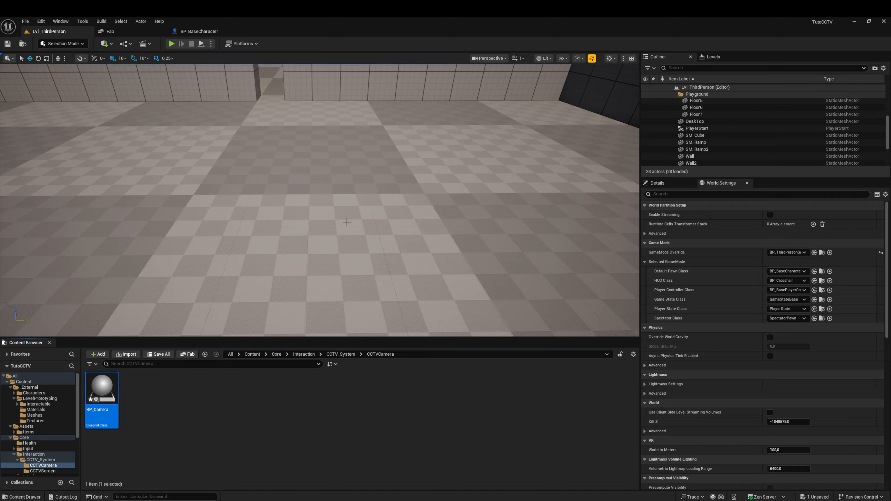
Step: Save the BP_Camera asset and open it in the Blueprint editor
click(164, 354)
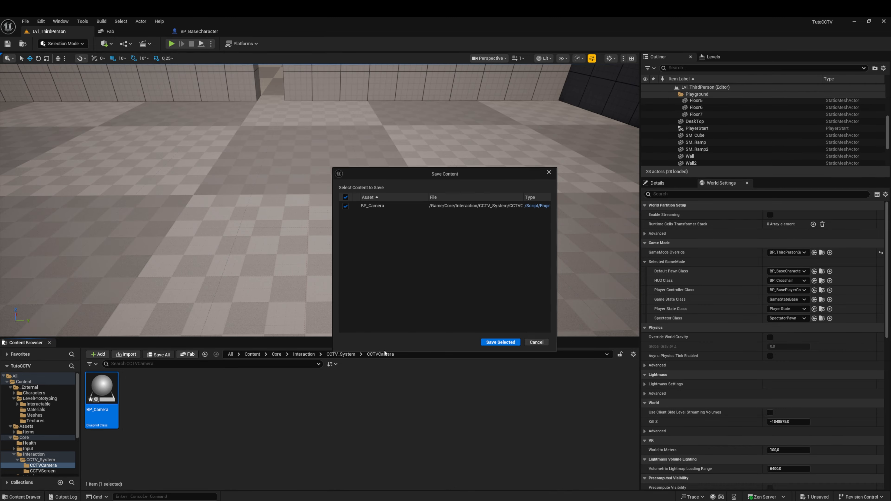
click(503, 343)
click(179, 401)
double_click(107, 389)
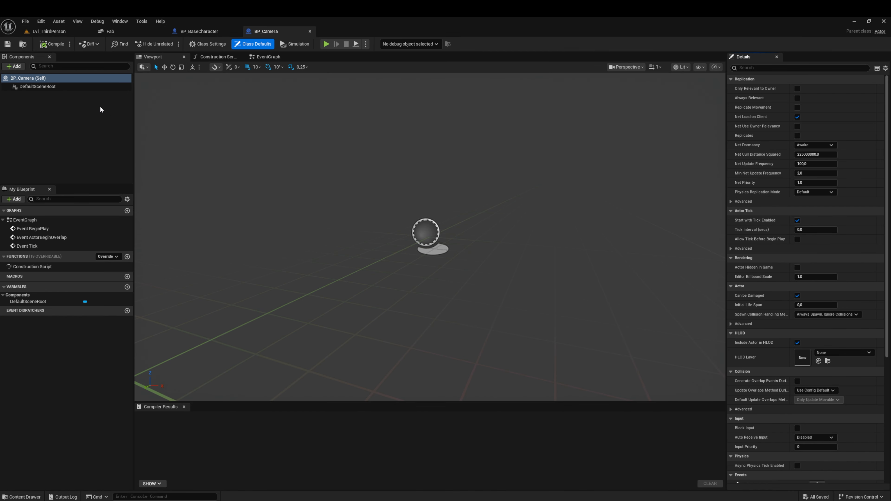
Step: Add a Scene Capture Component 2D under DefaultSceneRoot in BP_Camera, keeping its default name
click(56, 87)
click(14, 66)
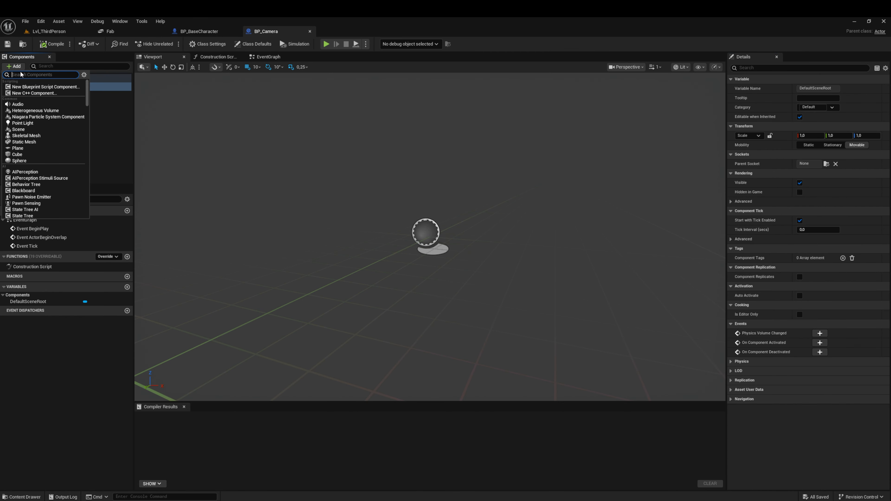
text(sce)
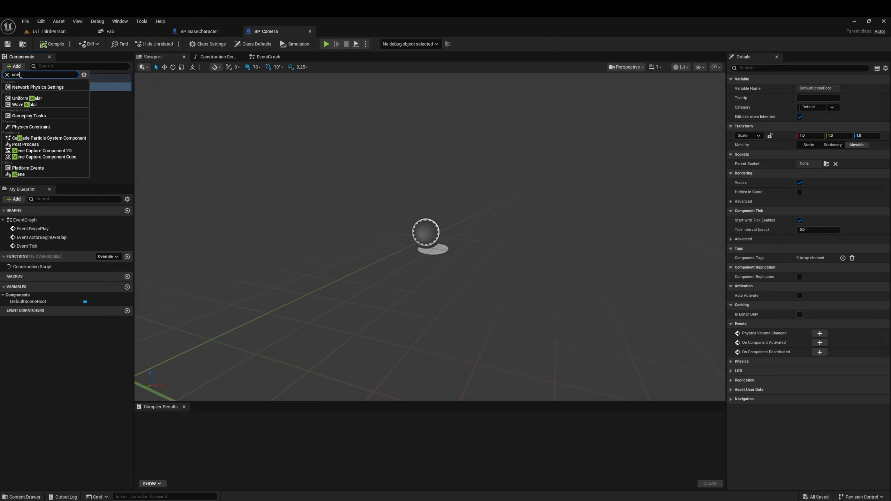
text(ne)
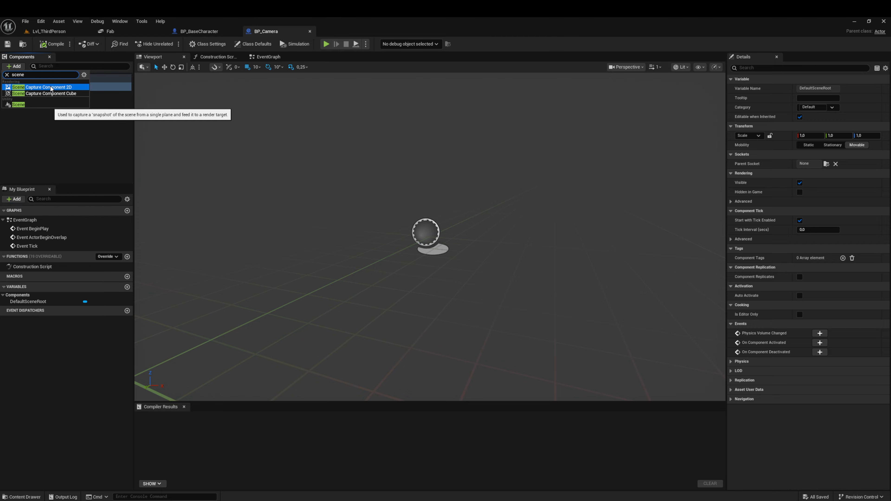
click(59, 89)
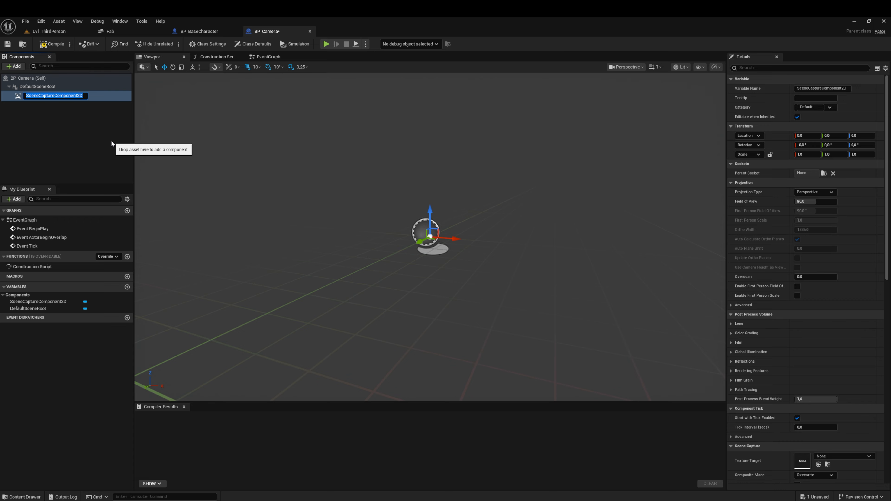
key(Return)
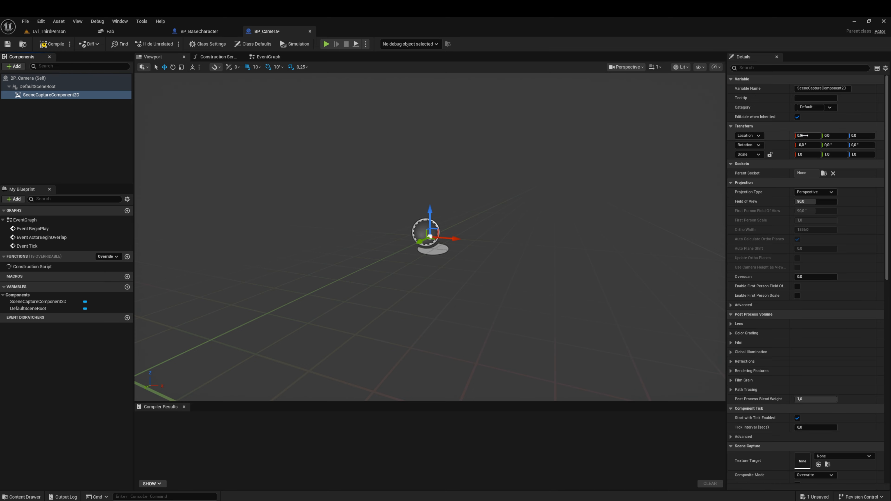
Step: Set the scene capture component's location to Y 35 and Z -22
click(836, 136)
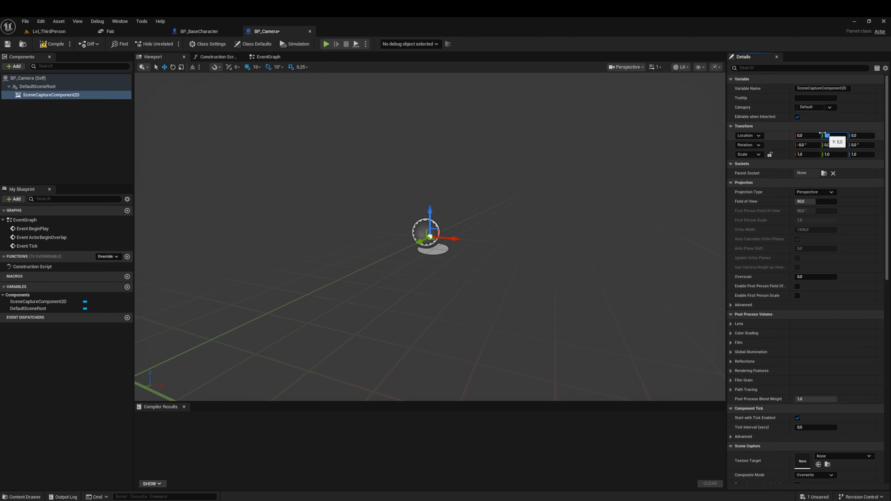
text(35)
key(Tab)
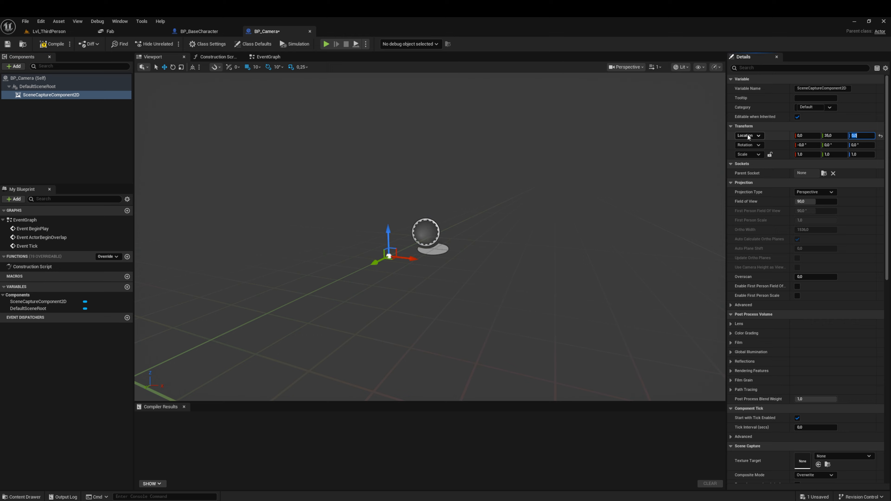
text(-22)
key(Tab)
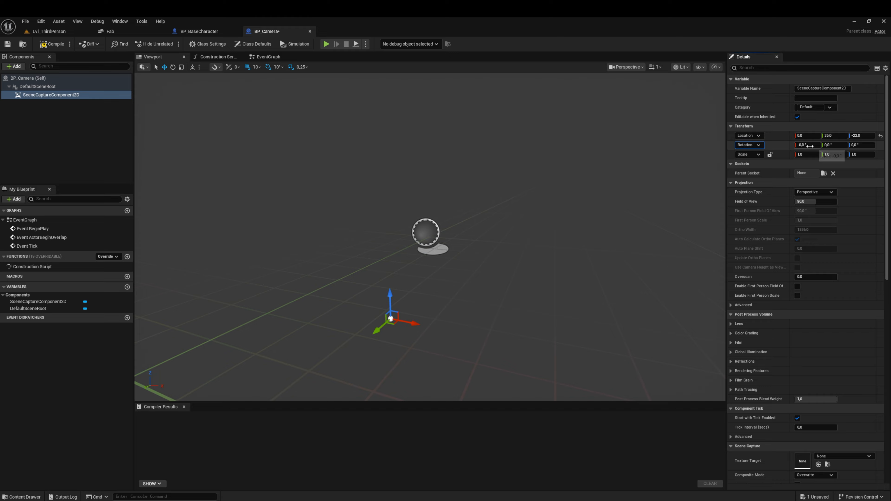
Step: Rotate the scene capture component to pitch -30° and yaw 90°, and compile and save BP_Camera
click(813, 145)
click(838, 145)
text(-30)
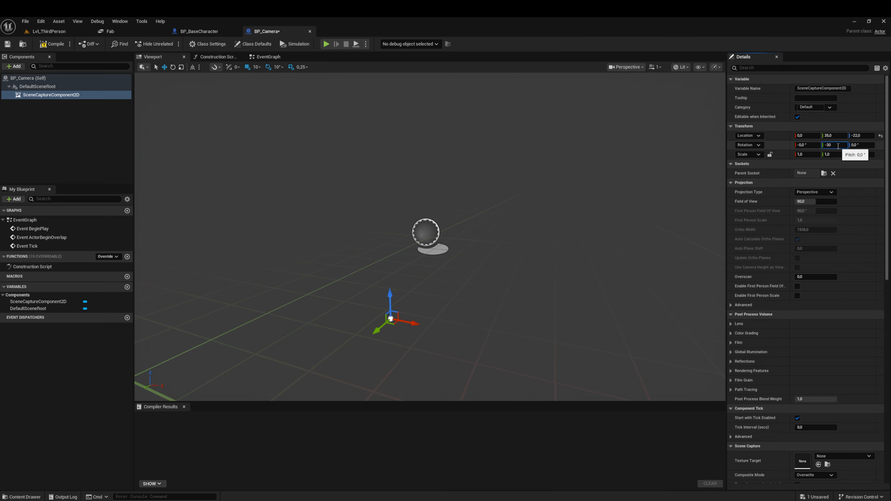
key(Tab)
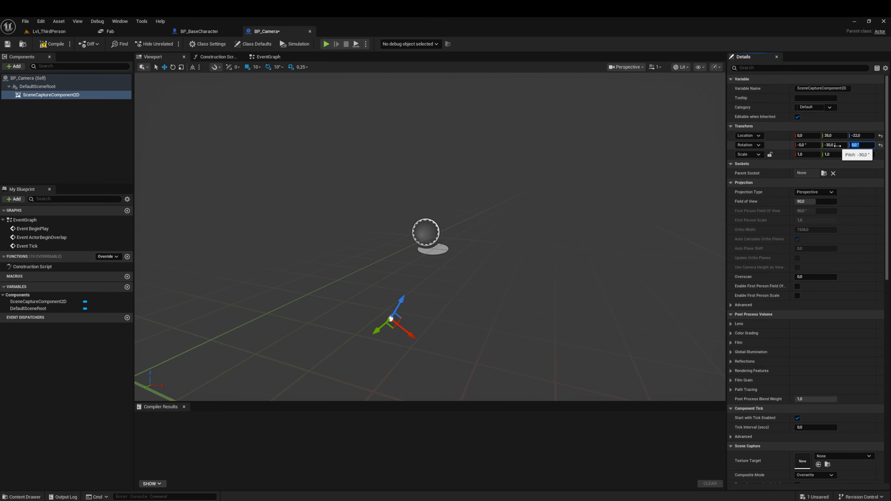
text(90)
key(Tab)
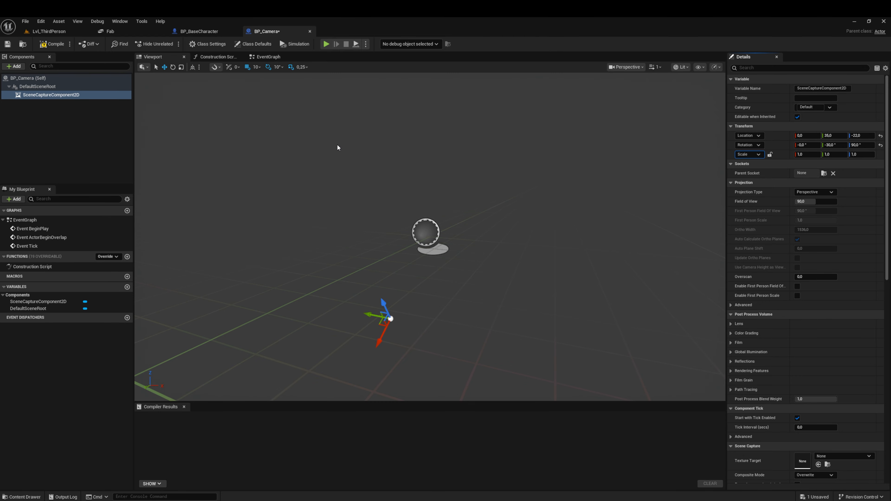
click(52, 48)
click(9, 46)
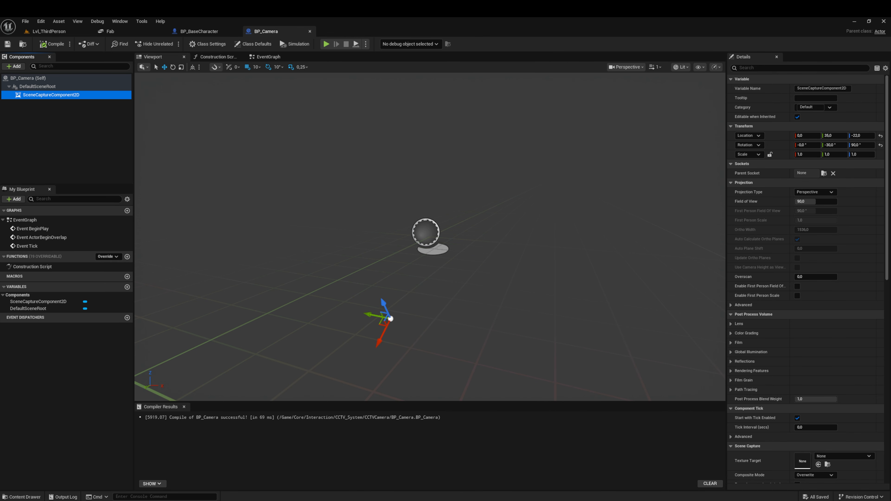
Step: Add the CCTV mesh from Assets/Items/CCTV/StaticMeshes as a Static Mesh component under SceneCaptureComponent2D
click(21, 496)
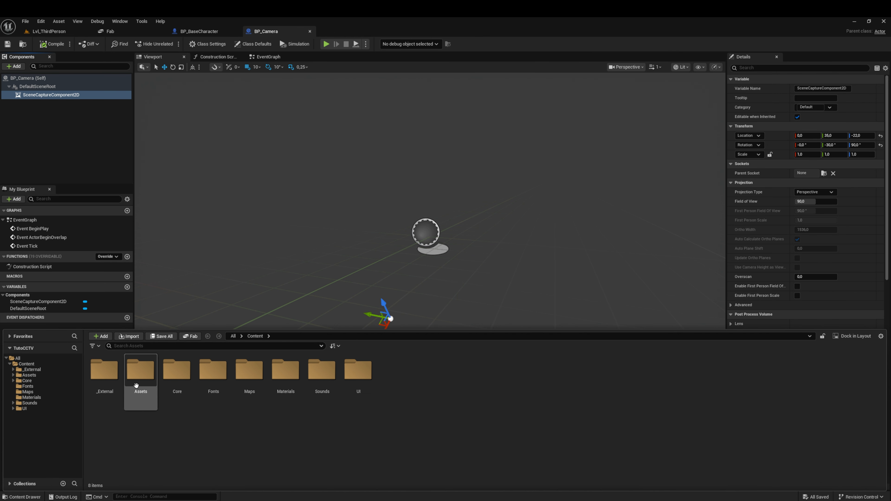
double_click(143, 373)
double_click(104, 372)
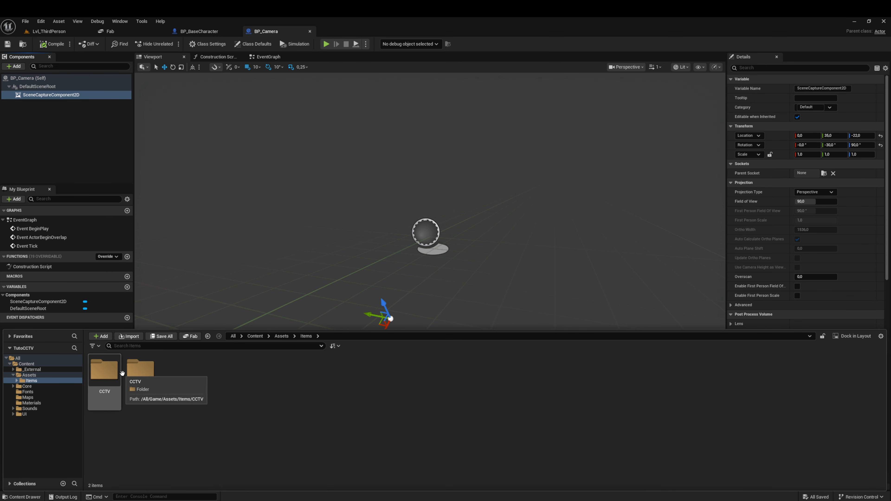
click(104, 375)
double_click(105, 374)
double_click(140, 372)
click(106, 373)
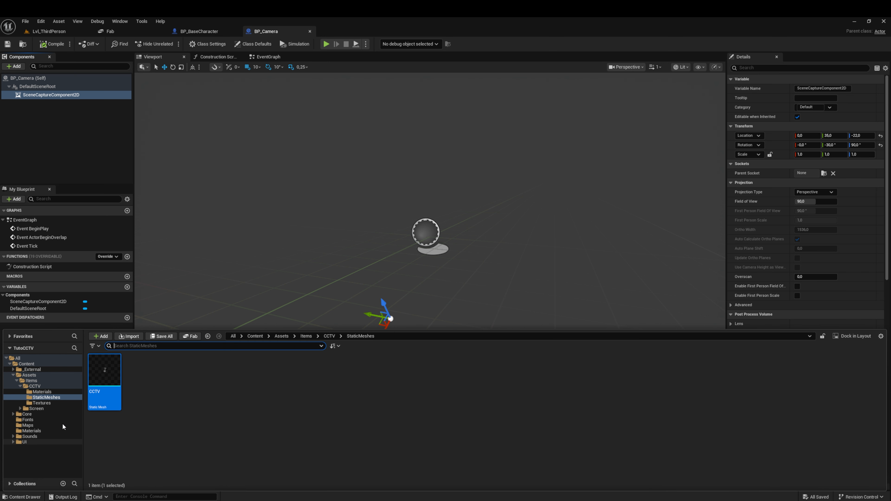
click(31, 497)
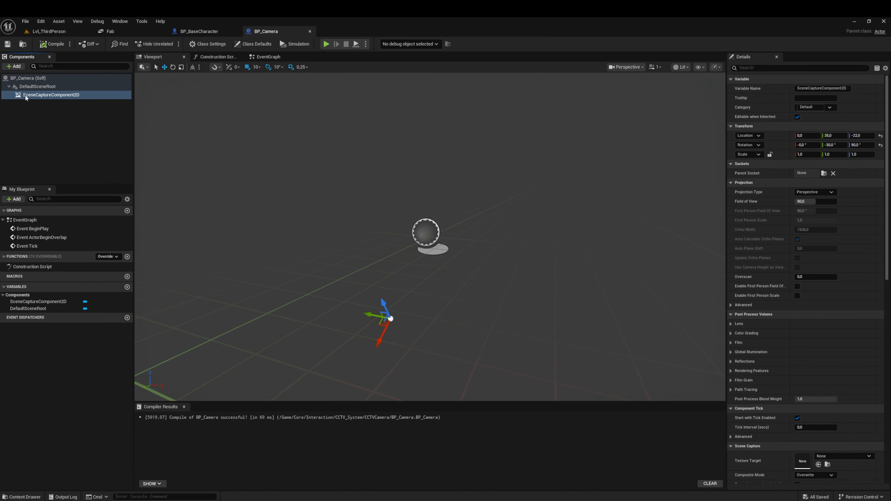
click(14, 68)
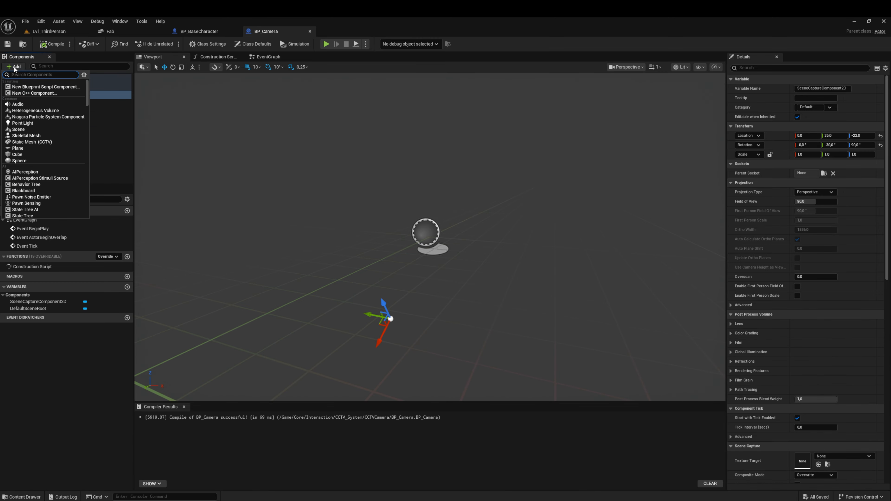
click(44, 143)
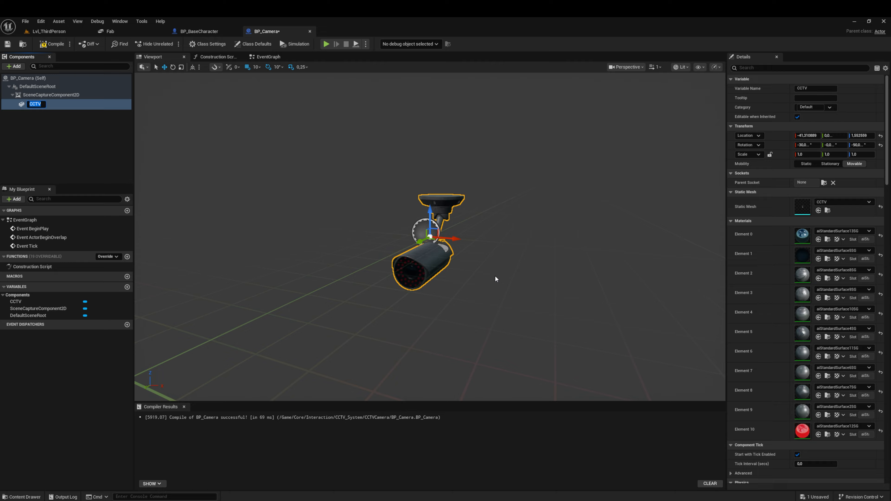
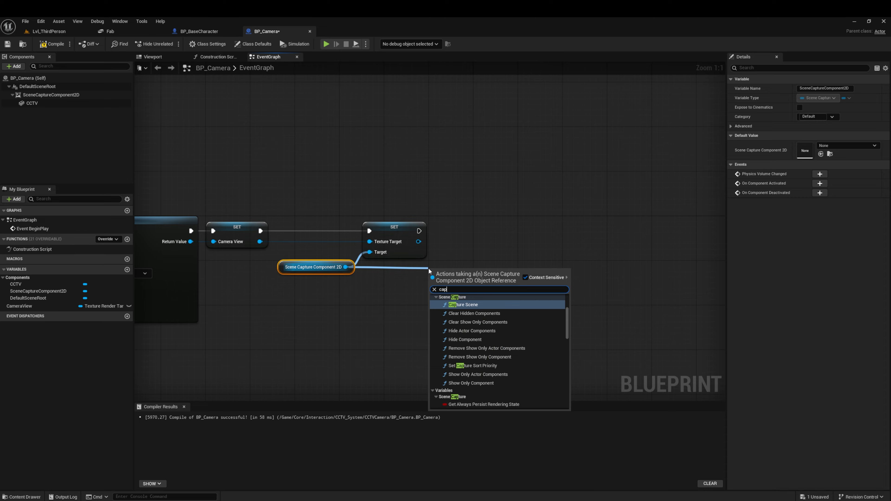
Step: Call Capture Scene on the Scene Capture Component 2D right after its Texture Target is set
key(Return)
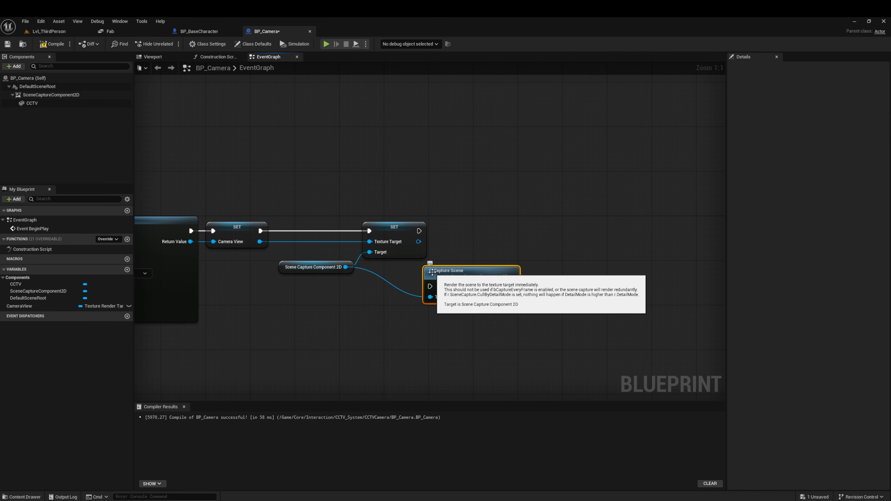
drag(464, 283, 504, 232)
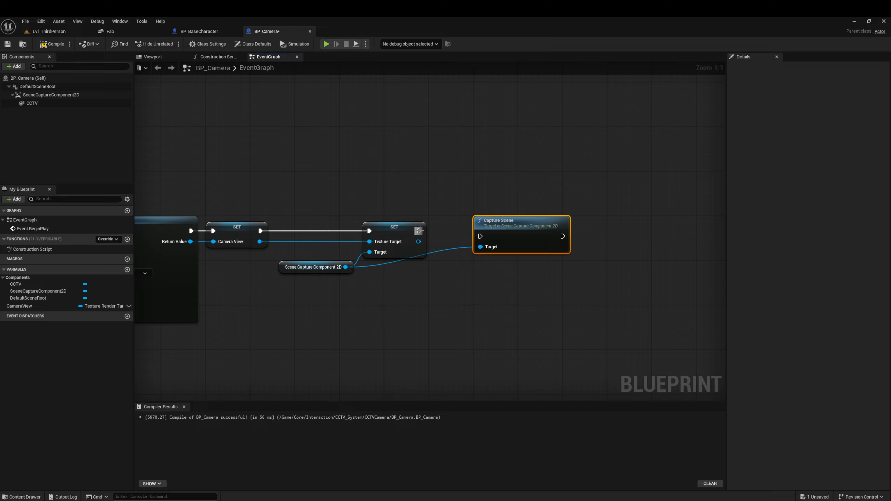
drag(420, 231, 509, 230)
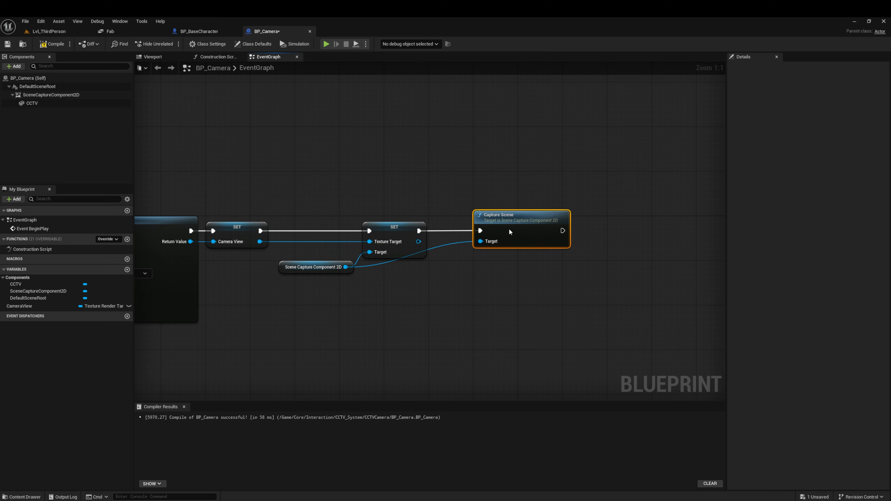
Step: Add a reroute node on the Capture Scene target wire, straighten it with the component reference, and compile and save BP_Camera
double_click(461, 242)
drag(458, 241, 339, 278)
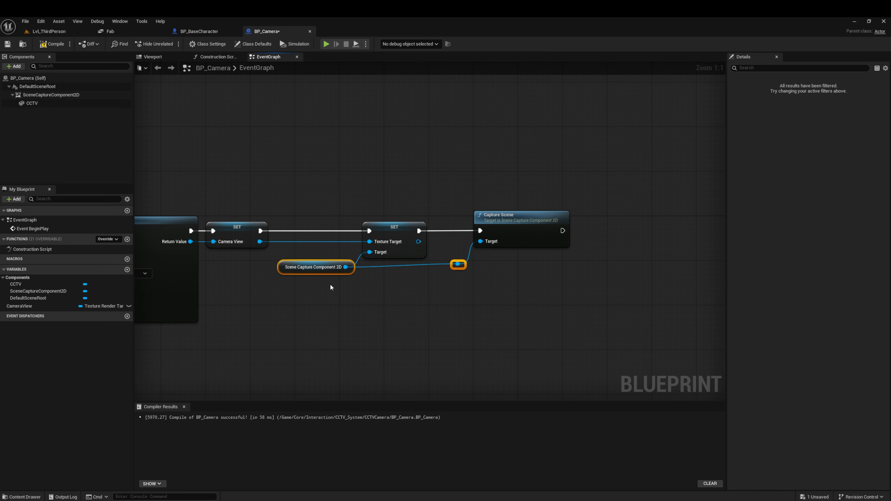
key(q)
click(412, 317)
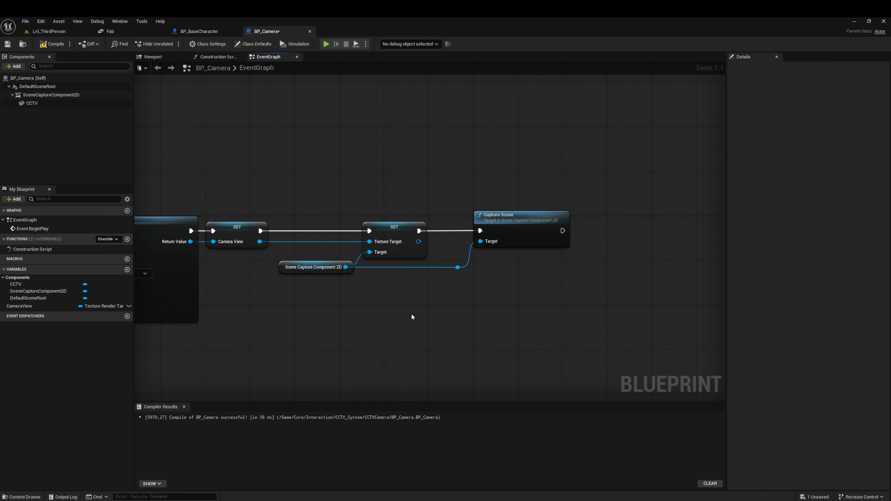
click(52, 45)
right_drag(241, 180, 433, 190)
right_drag(492, 198, 456, 184)
scroll(458, 186, down, 1)
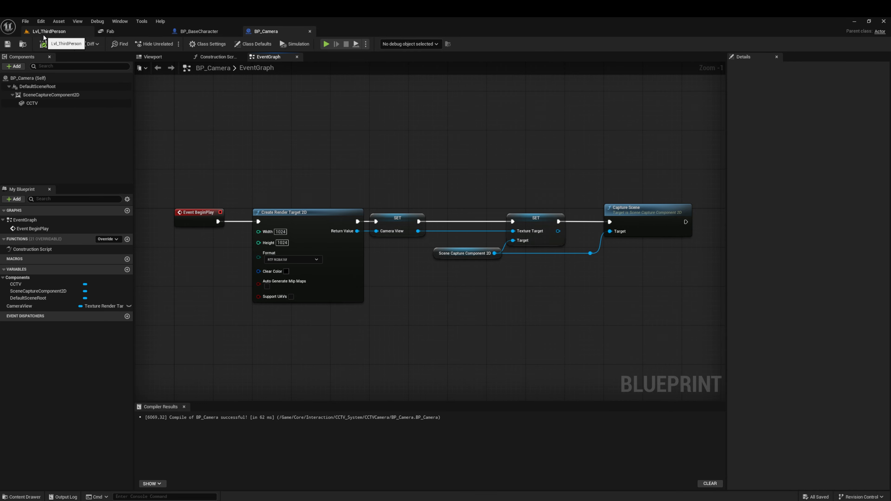
Step: Place a BP_Camera instance in Lvl_ThirdPerson, near the upper corner of the room
click(49, 31)
right_drag(320, 200, 330, 107)
key(s)
key(d)
key(w)
key(w)
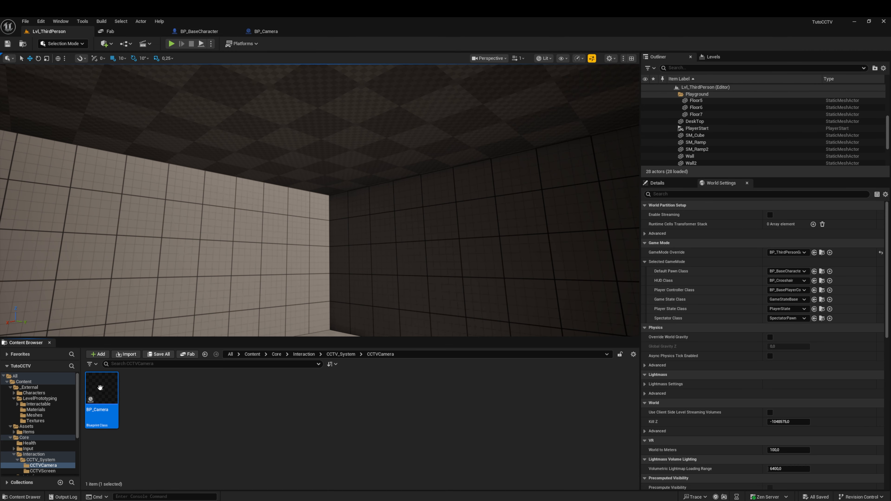
drag(331, 214, 331, 213)
key(w)
right_drag(357, 179, 355, 201)
drag(357, 179, 359, 108)
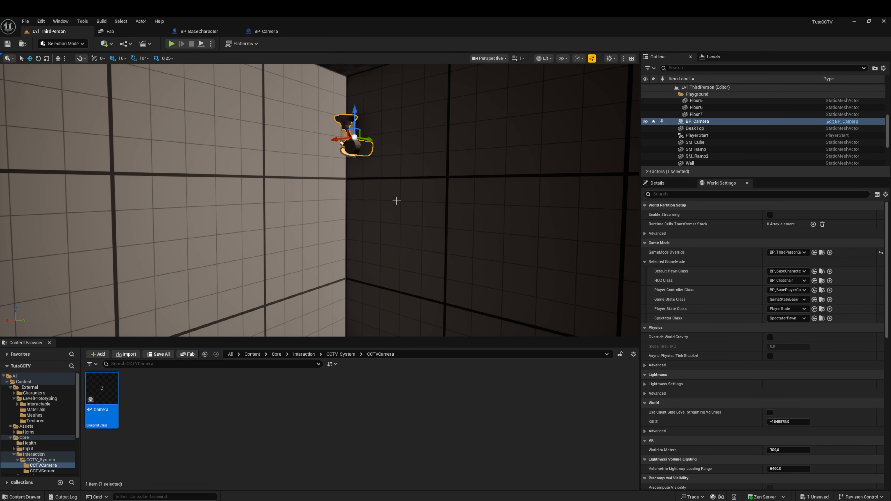
Step: Raise the placed BP_Camera along Z until its mount reaches the ceiling
key(w)
mouse_move(396, 201)
right_down()
mouse_move(399, 168)
mouse_move(400, 253)
mouse_move(394, 199)
right_up()
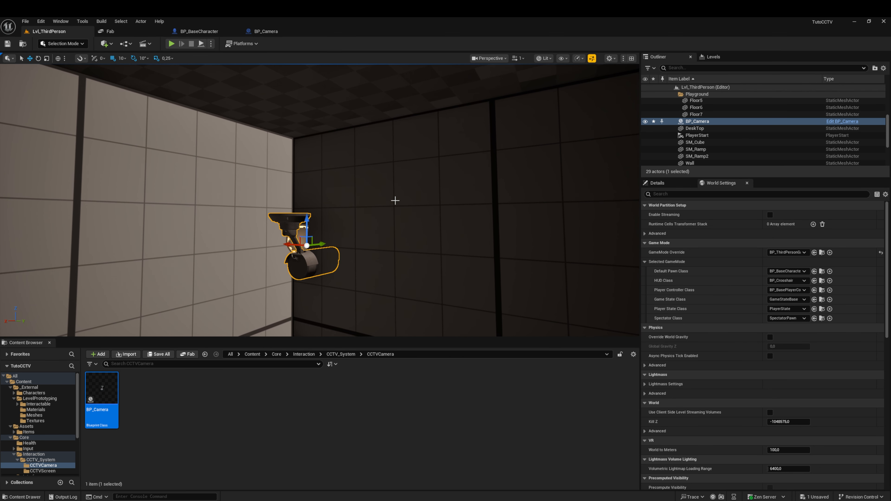
drag(310, 216, 316, 122)
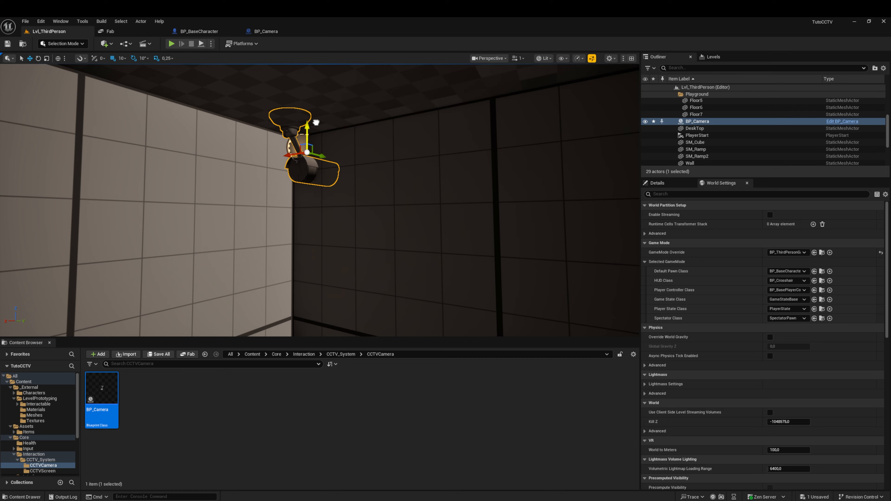
right_drag(359, 161, 350, 181)
key(w)
key(s)
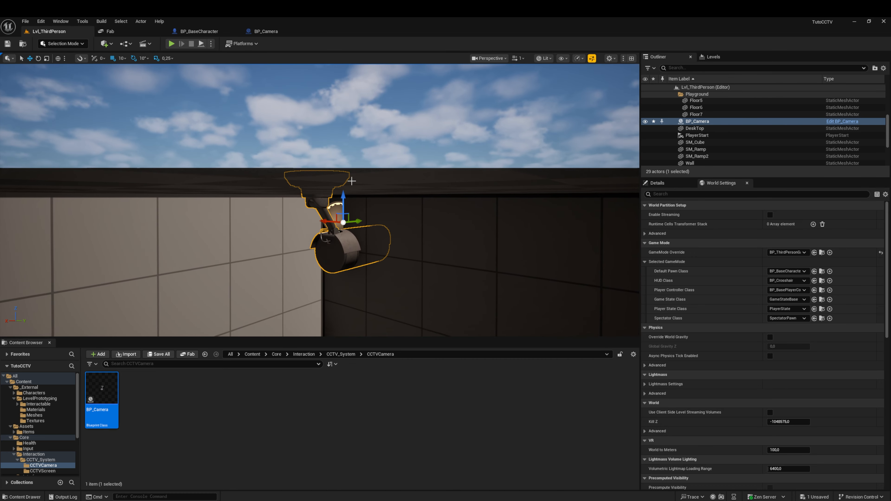
Step: Lower BP_Camera until its mount sits flush under the ceiling, using a position grid snap of 5 and then 1
click(120, 59)
click(128, 92)
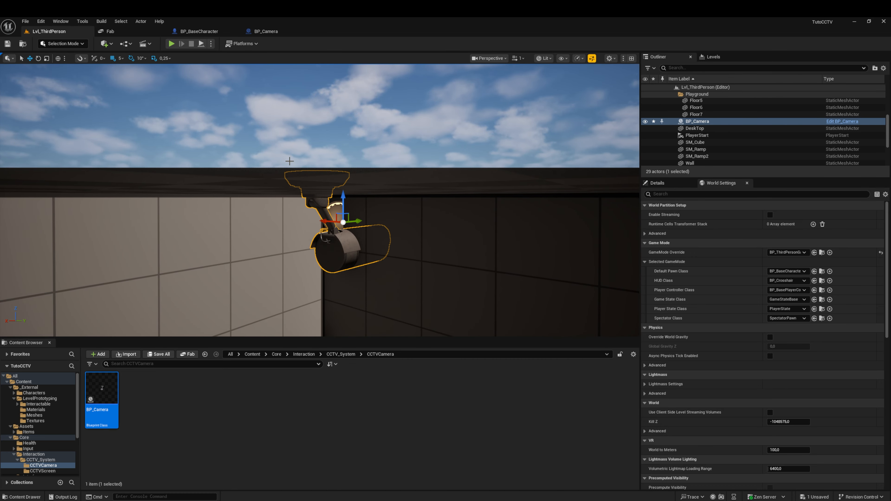
drag(344, 198, 344, 215)
click(121, 58)
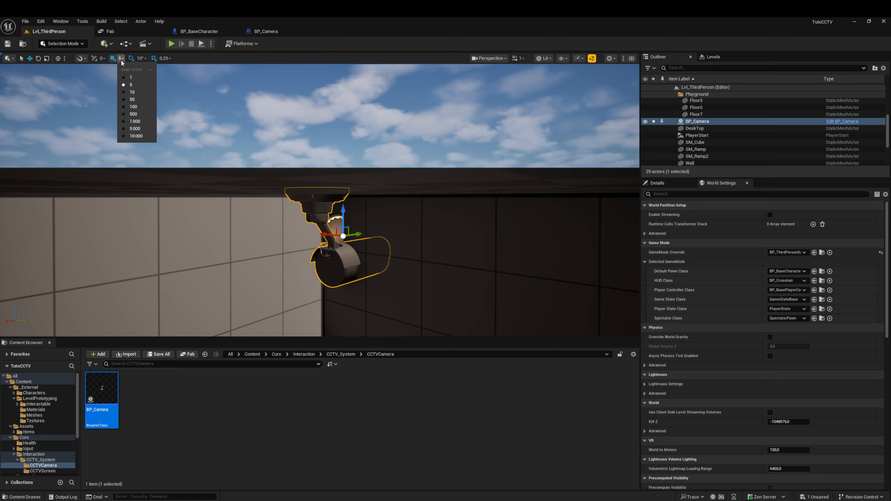
click(131, 78)
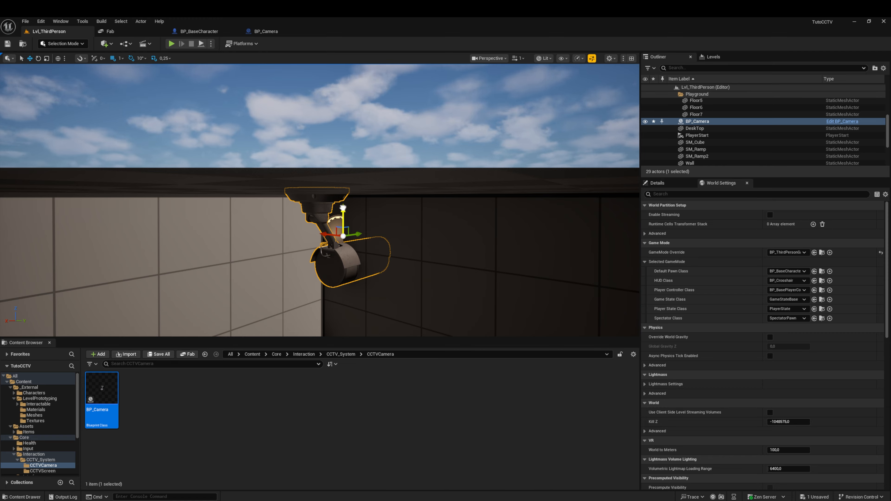
drag(343, 208, 344, 212)
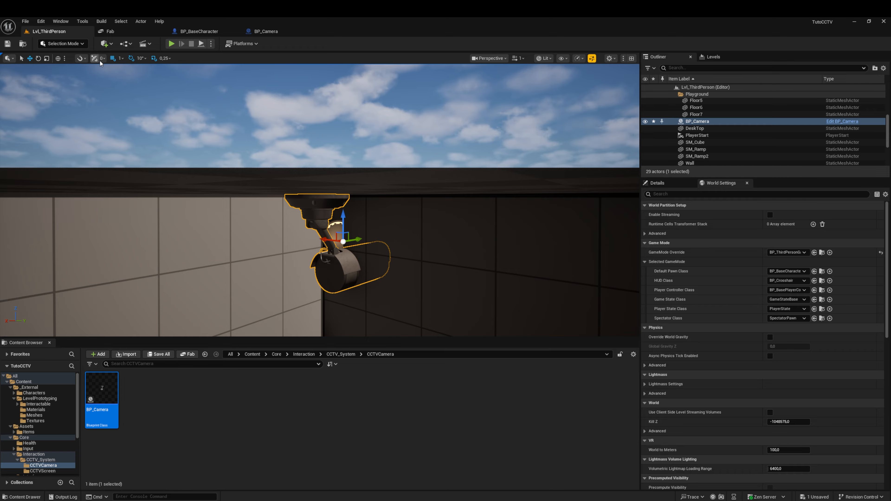
Step: Rotate BP_Camera about its vertical axis to face into the room, and set the position grid snap to 10
click(38, 59)
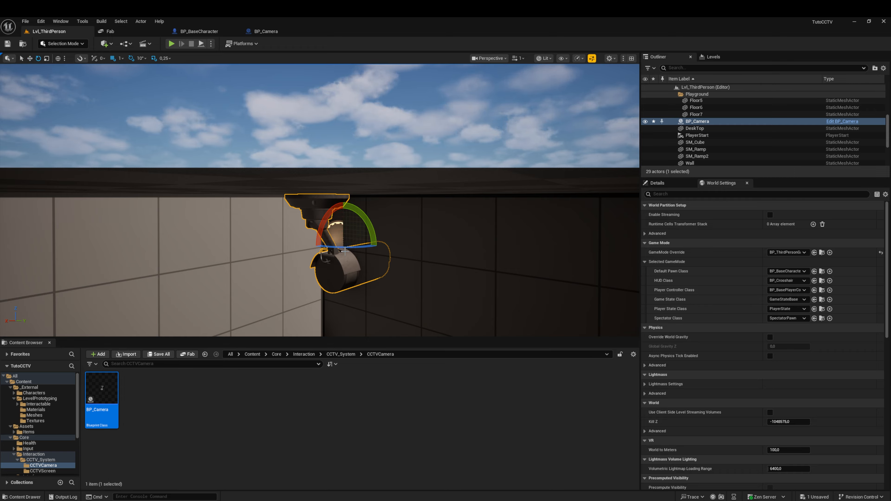
drag(353, 249, 478, 253)
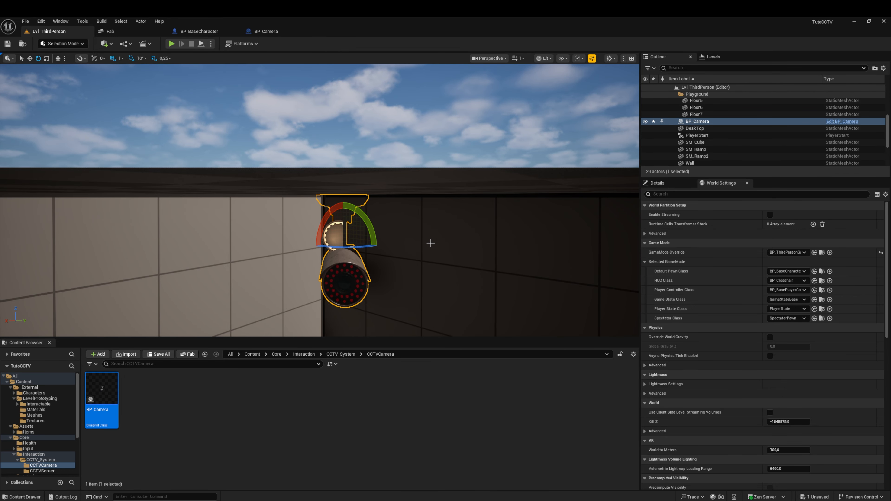
click(31, 59)
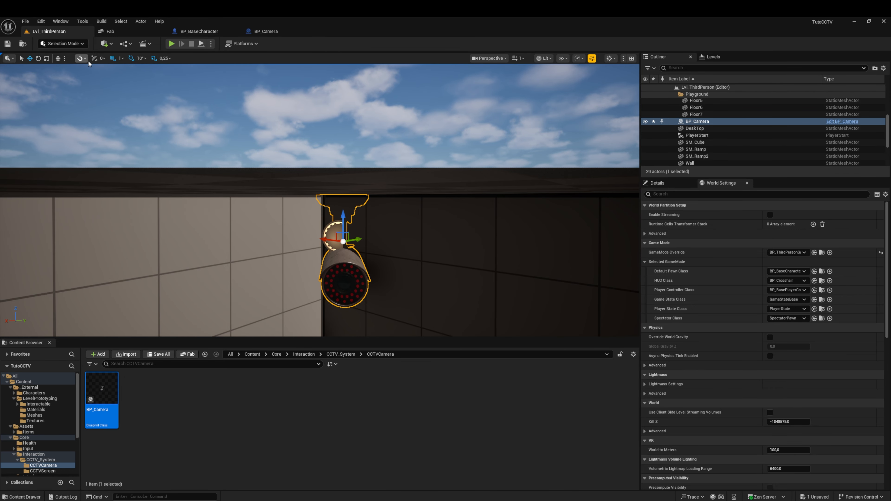
click(122, 60)
click(133, 95)
Step: Duplicate BP_Camera along Y into the opposite upper corner of the same wall
right_drag(316, 197, 288, 160)
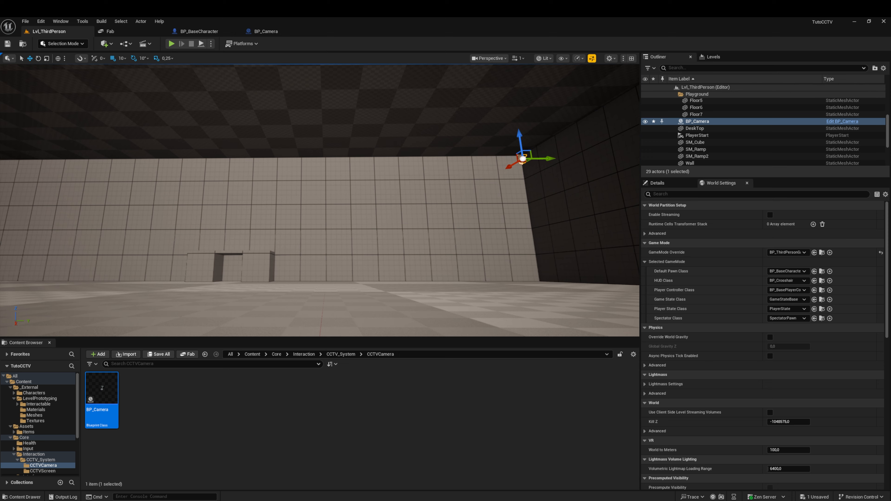
right_drag(595, 152, 595, 153)
key(a)
alt+drag(559, 157, 93, 159)
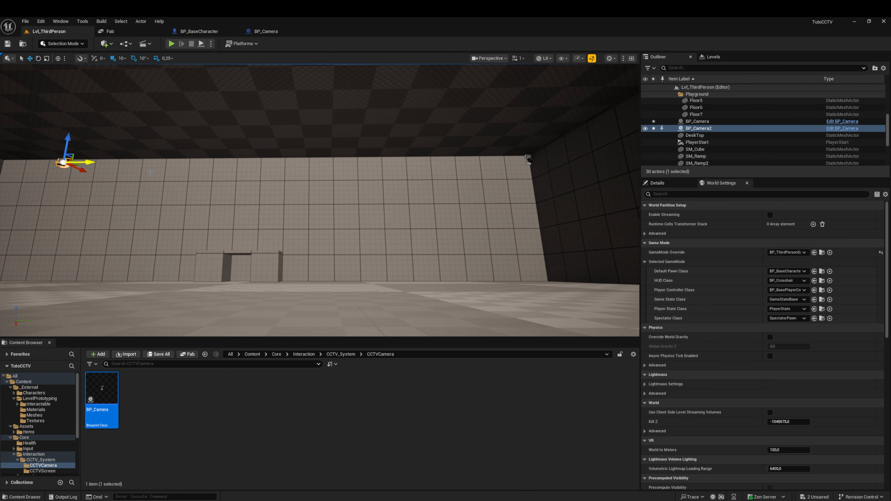
right_drag(93, 160, 93, 207)
drag(399, 172, 223, 163)
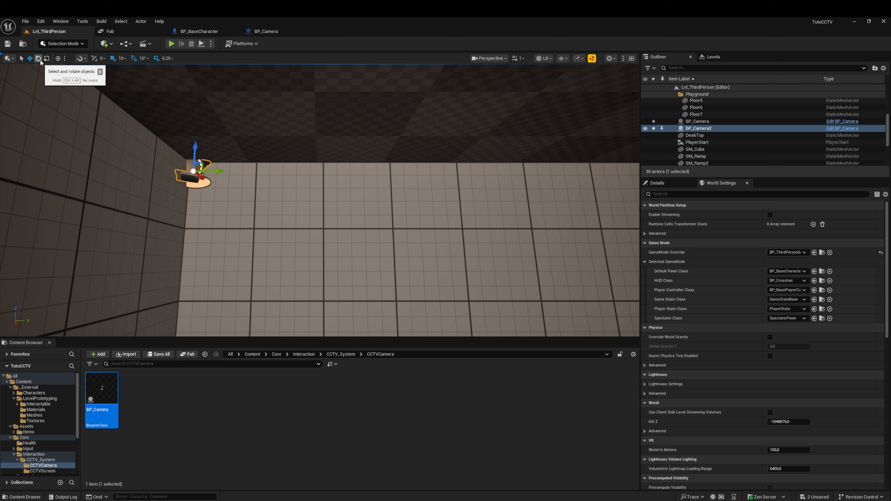
Step: Rotate the second camera about its vertical axis to face into the room, and nudge it along Y to fit its corner
click(38, 58)
drag(187, 160, 151, 167)
click(30, 60)
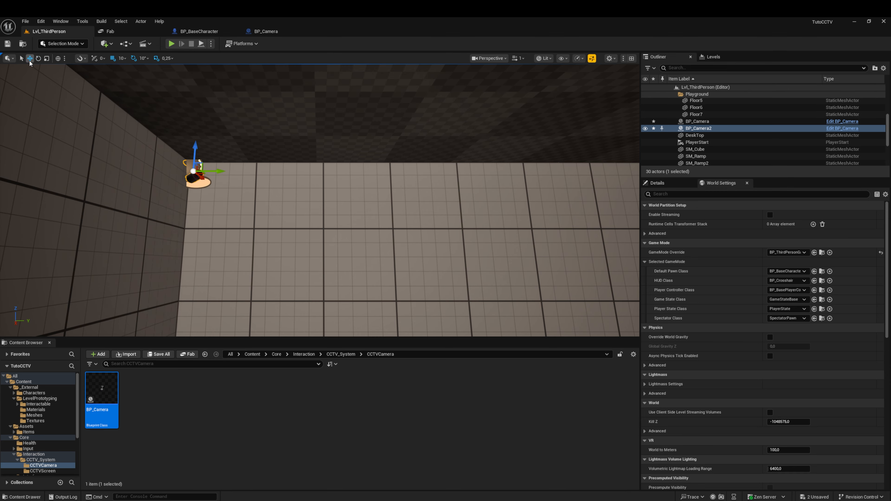
key(w)
right_drag(197, 182, 176, 169)
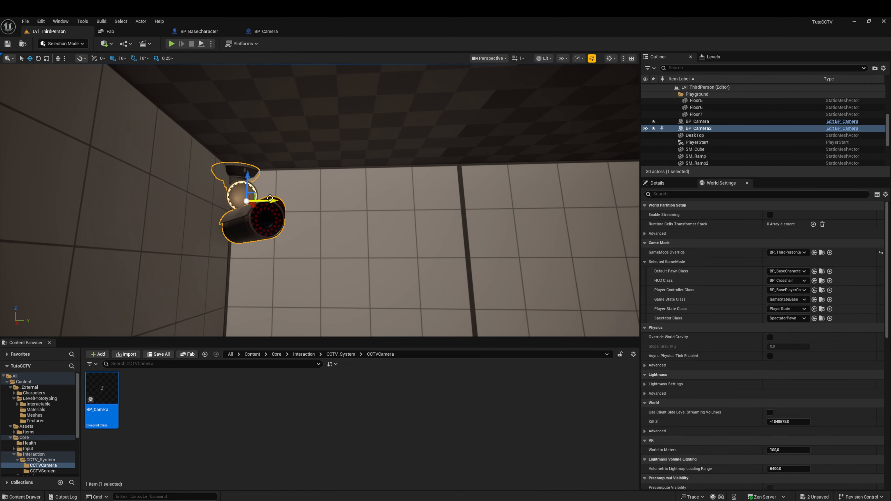
drag(263, 201, 285, 198)
right_drag(312, 222, 168, 219)
key(d)
drag(309, 224, 277, 220)
key(a)
right_drag(254, 207, 299, 235)
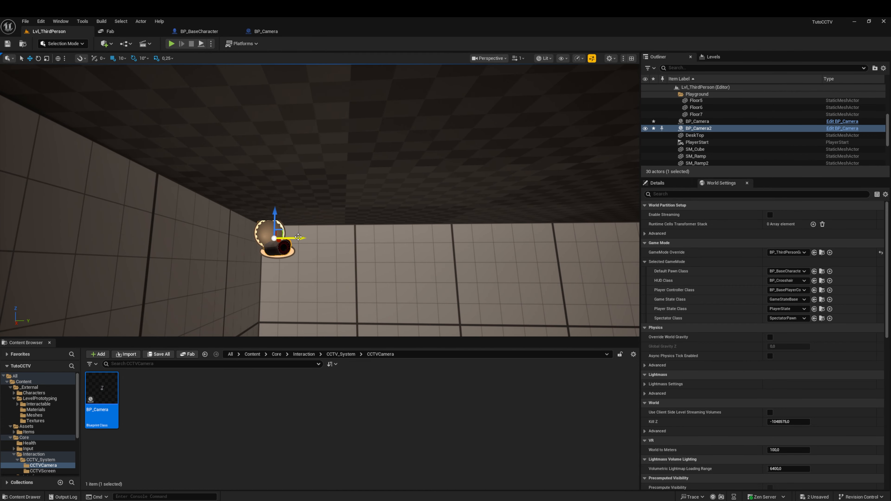
drag(299, 237, 307, 238)
Step: Duplicate the second camera along X and position the copy near the next upper corner of the room
right_drag(308, 237, 283, 239)
key(d)
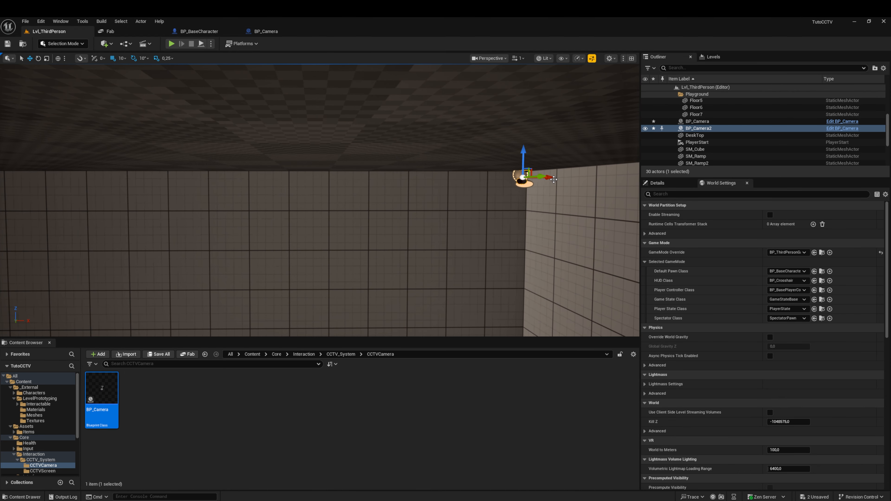
alt+drag(554, 179, 114, 199)
right_drag(113, 199, 81, 200)
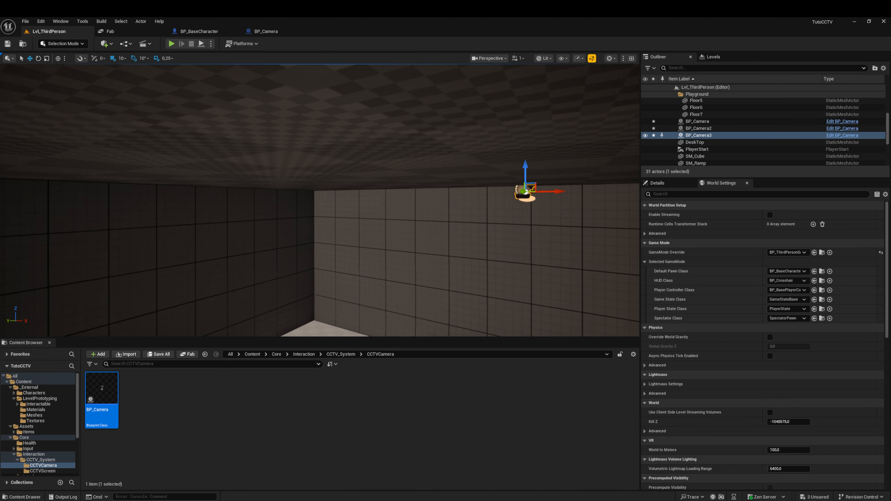
right_drag(361, 191, 378, 192)
drag(508, 193, 348, 189)
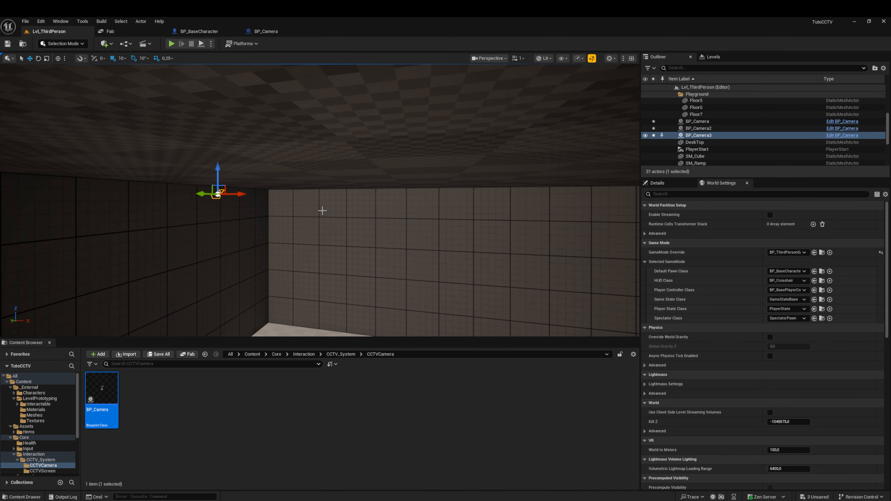
right_drag(287, 201, 348, 208)
key(w)
key(a)
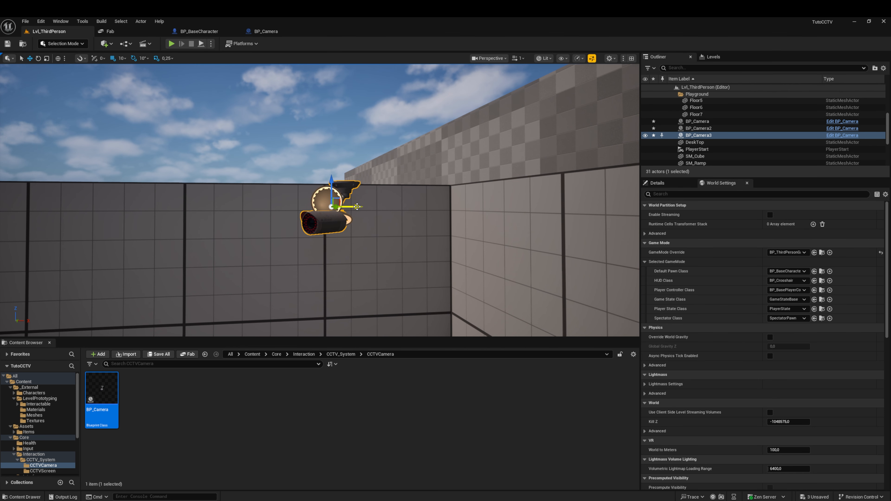
drag(357, 207, 457, 207)
Step: Duplicate a ceiling tile along X to cover the gap beside the existing ceiling
right_drag(458, 207, 362, 177)
key(s)
click(449, 176)
key(d)
alt+drag(490, 137, 117, 132)
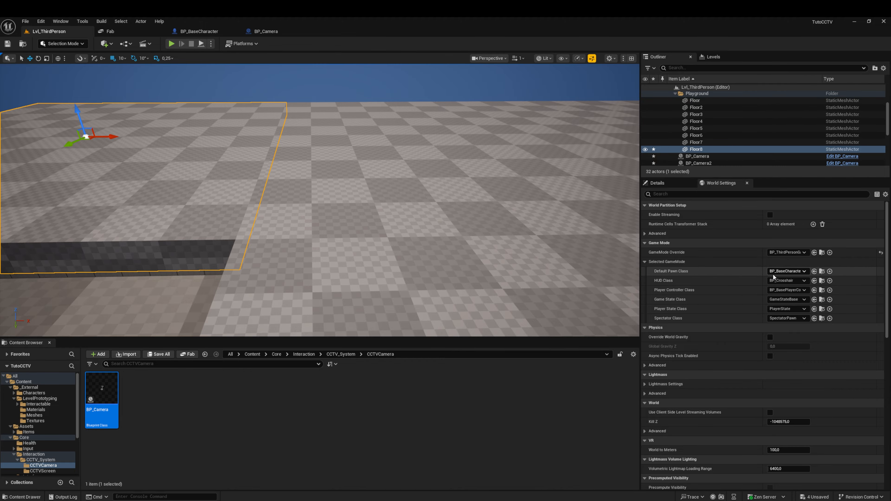
Step: Set the duplicated ceiling tile's X scale to 0.5
click(658, 183)
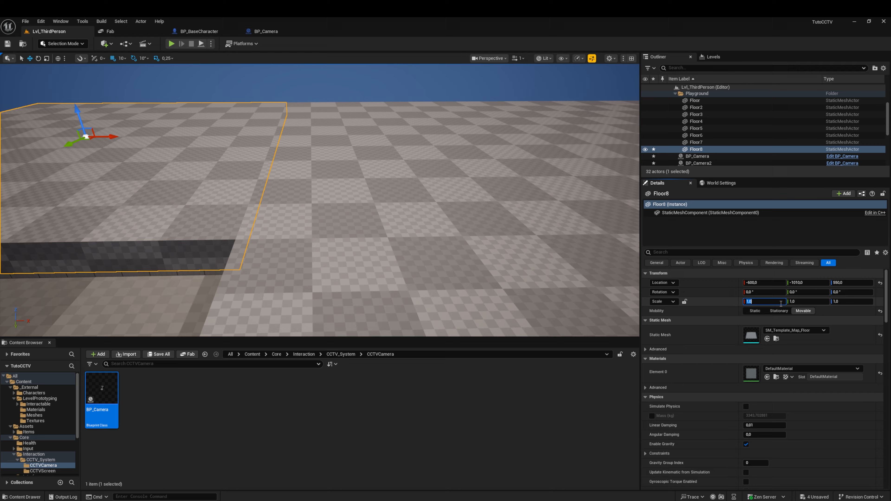
click(782, 301)
text(.5)
key(Return)
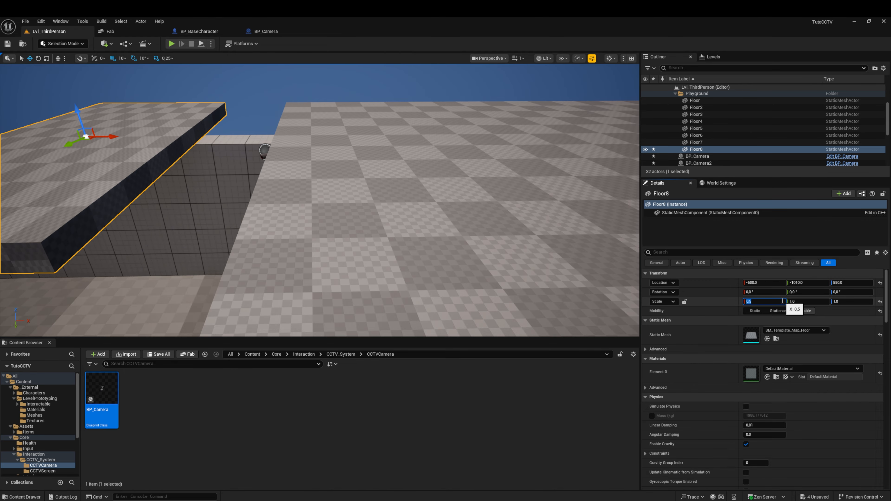
Step: Move the half-width tile against the ceiling edge and duplicate it twice along Y to extend the ceiling across the room
key(a)
right_drag(351, 197, 351, 198)
drag(249, 141, 346, 143)
key(a)
right_drag(346, 143, 441, 147)
key(s)
alt+drag(141, 189, 579, 193)
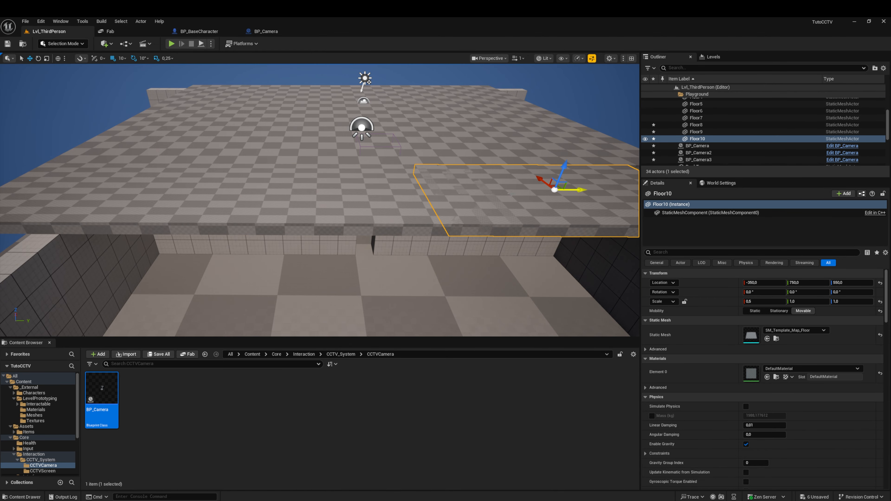
key(d)
right_drag(580, 194, 579, 194)
drag(406, 191, 455, 192)
Step: Move the DeskTop desk along the Y axis to Y 0
key(w)
right_drag(340, 214, 360, 201)
key(d)
key(w)
key(a)
key(w)
click(364, 203)
key(d)
drag(113, 162, 257, 171)
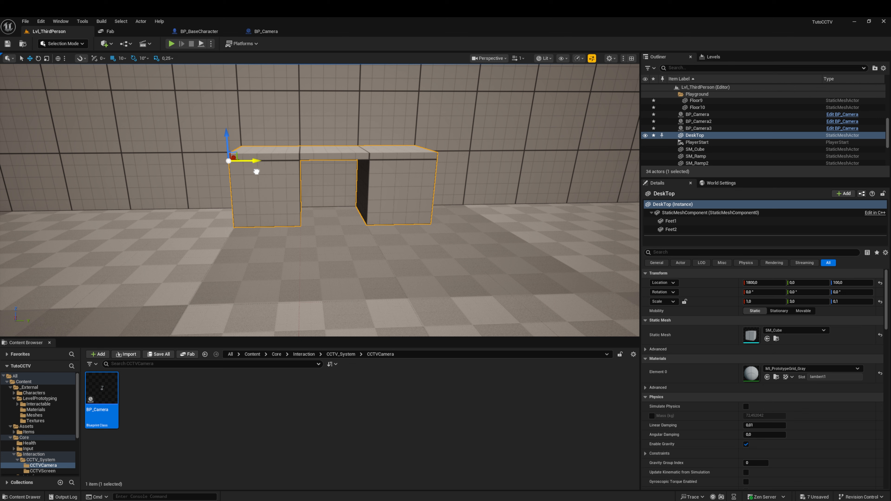
key(f)
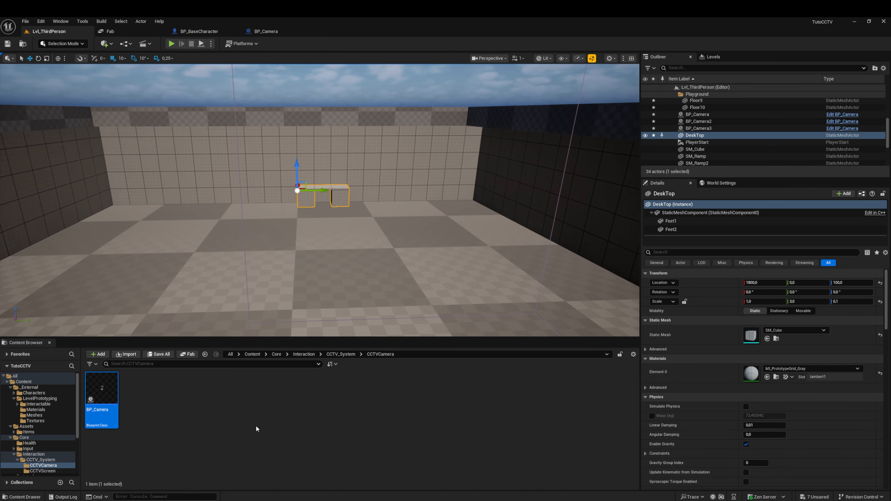
click(257, 424)
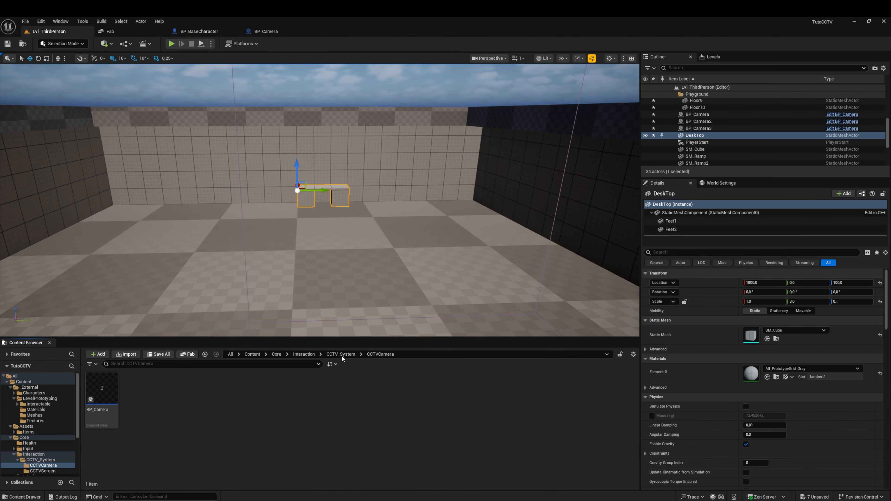
Step: Create a Blueprint class with BP_InteractableBase as parent in the CCTV_System > CCTVScreen folder
click(342, 355)
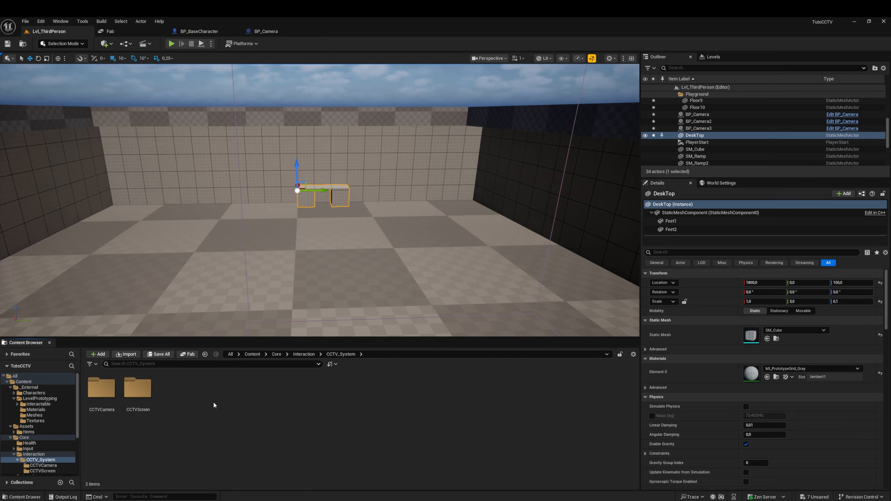
double_click(139, 389)
right_click(166, 406)
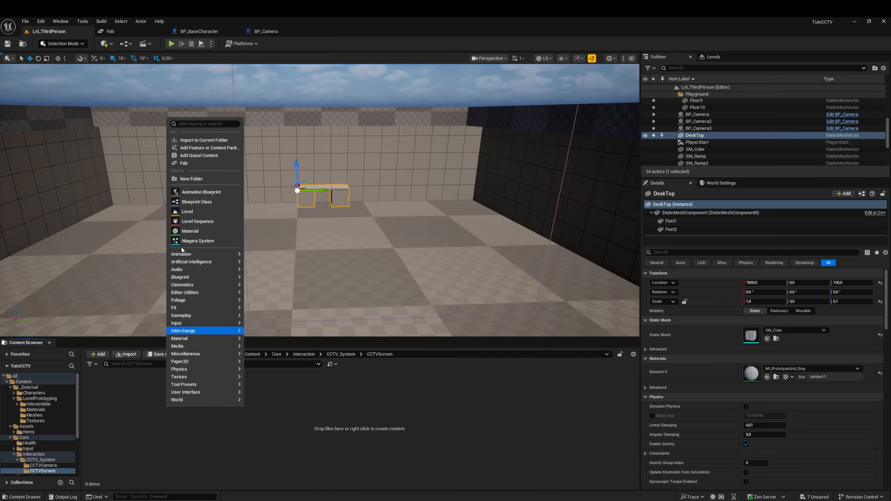
click(199, 207)
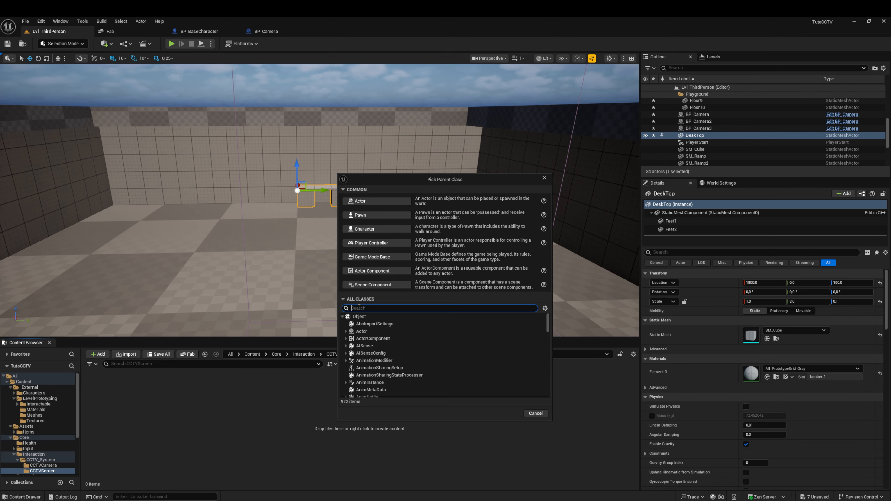
text(Interac)
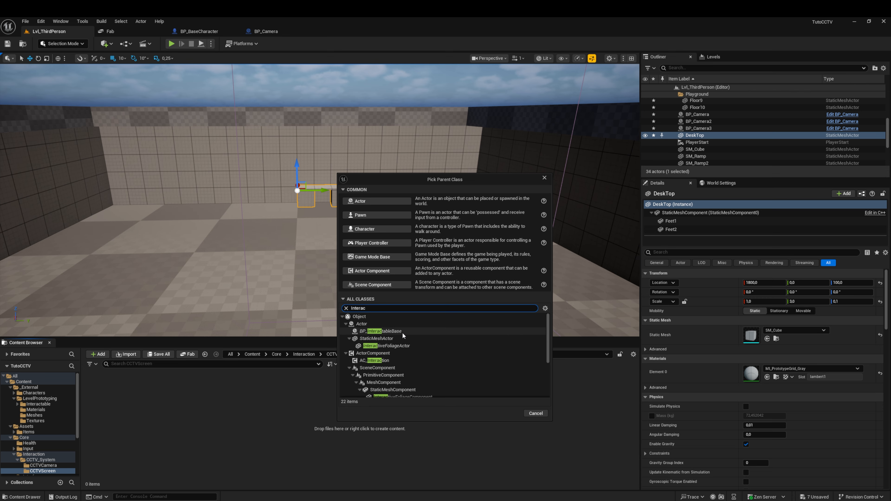
click(393, 331)
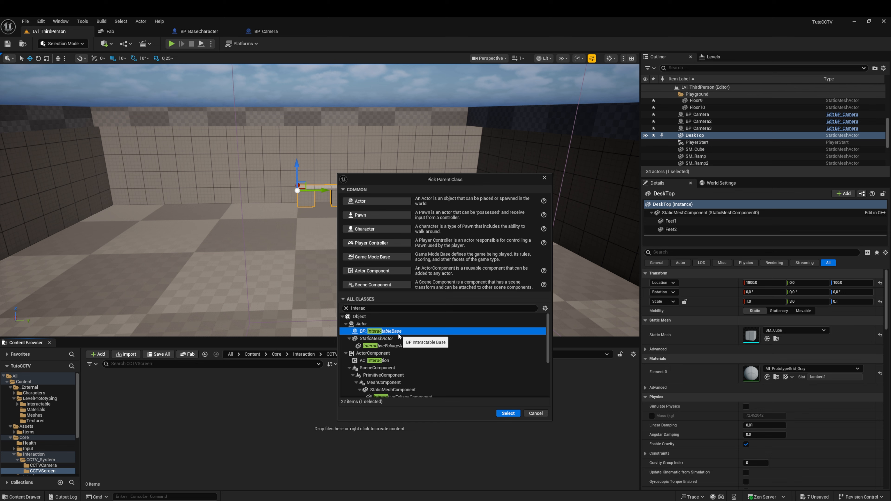
click(508, 413)
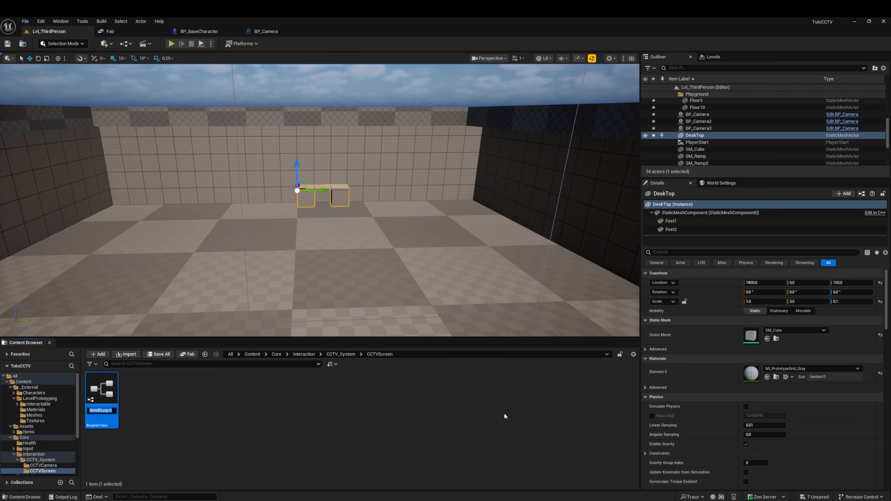
Step: Name the new Blueprint BP_Screen, save all unsaved content and open the Blueprint
text(BP_Sc)
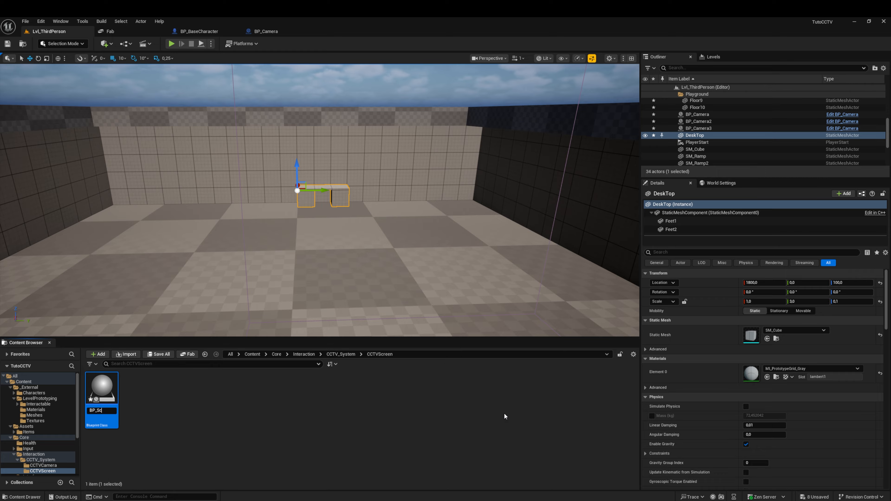
text(reen)
key(Return)
click(162, 355)
click(500, 344)
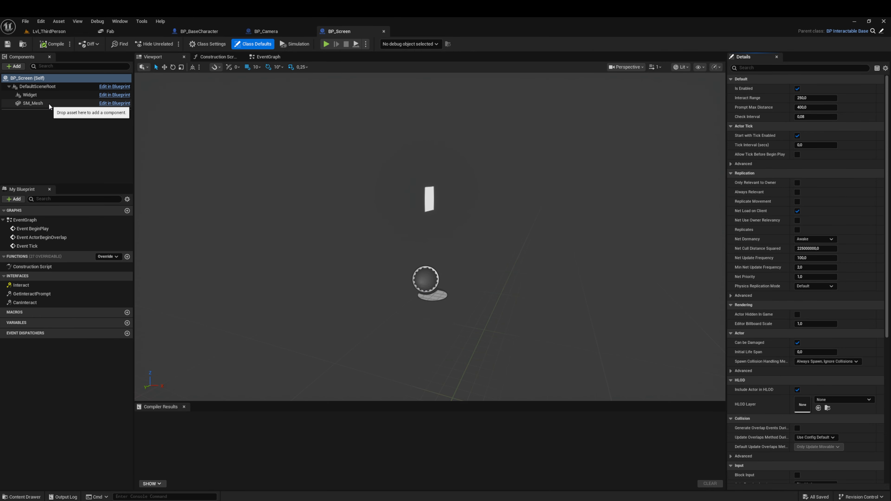
Step: Assign the Screen static mesh from Assets/Items/Screen/StaticMeshes to the SM_Mesh component of BP_Screen
click(49, 104)
click(31, 497)
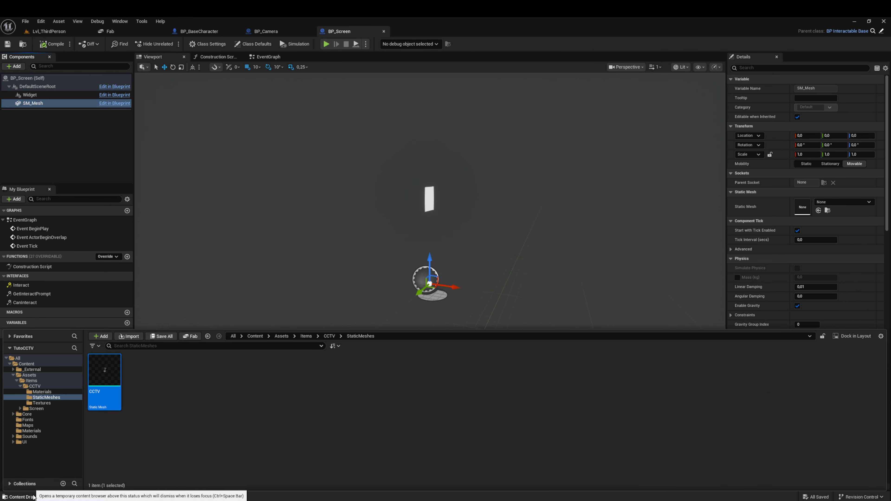
click(329, 337)
click(306, 336)
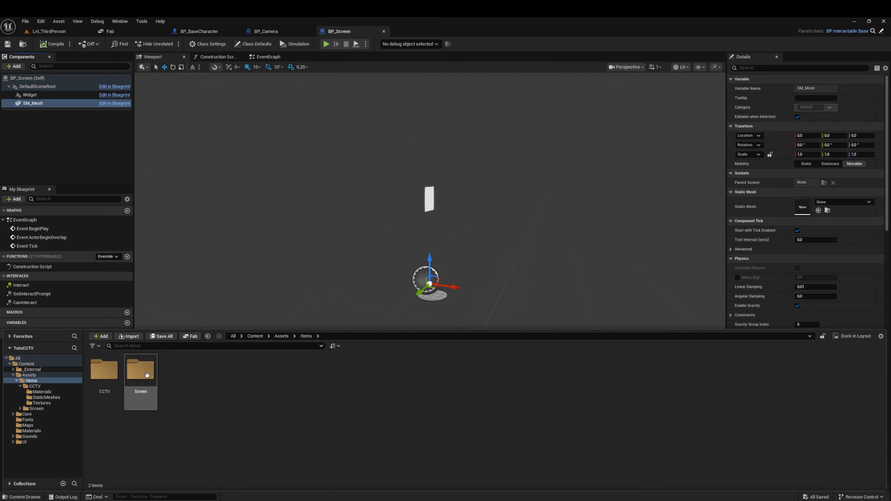
double_click(140, 369)
double_click(140, 369)
click(102, 369)
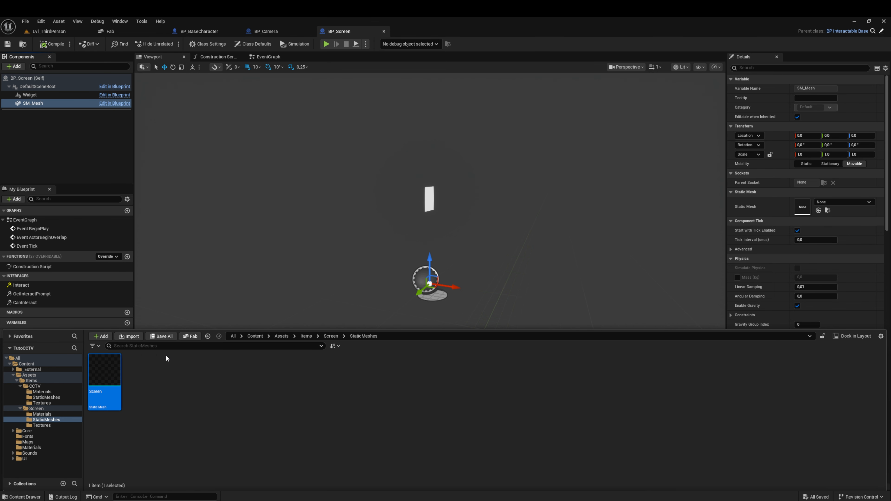
click(21, 496)
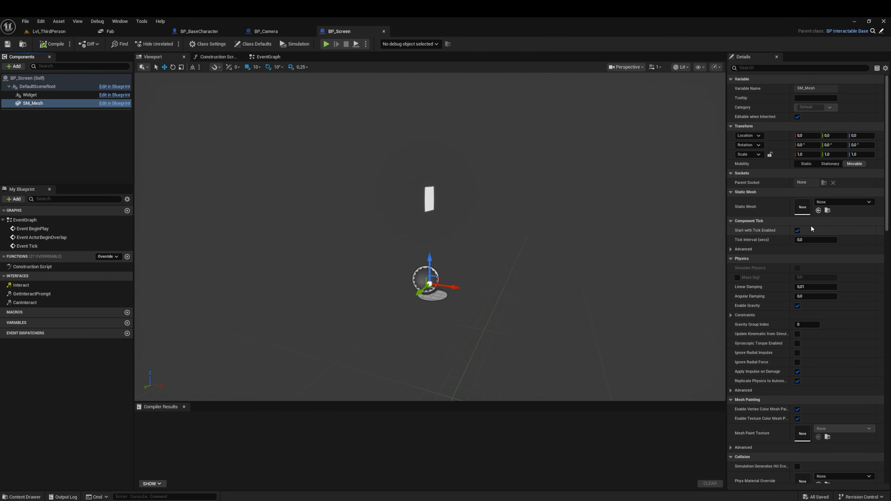
click(818, 211)
Step: Lower the Widget component to Z 90, just above the monitor
key(d)
right_drag(483, 243, 502, 242)
key(w)
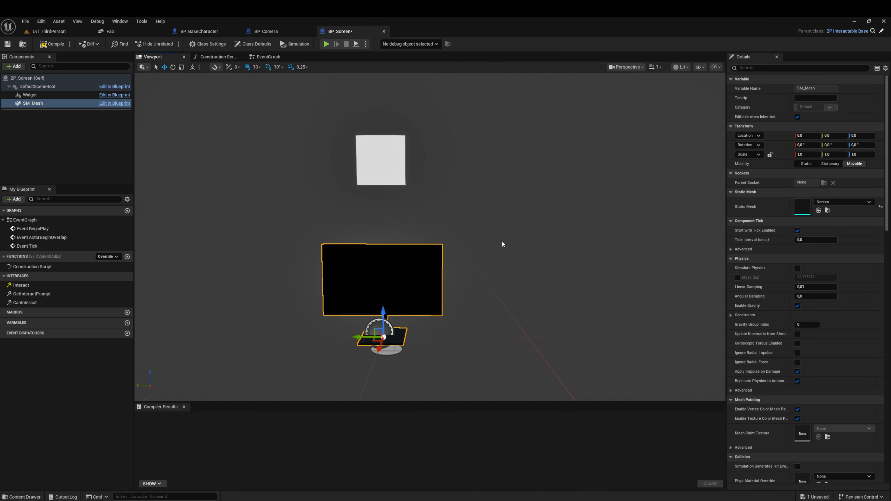
click(371, 162)
drag(384, 141, 387, 188)
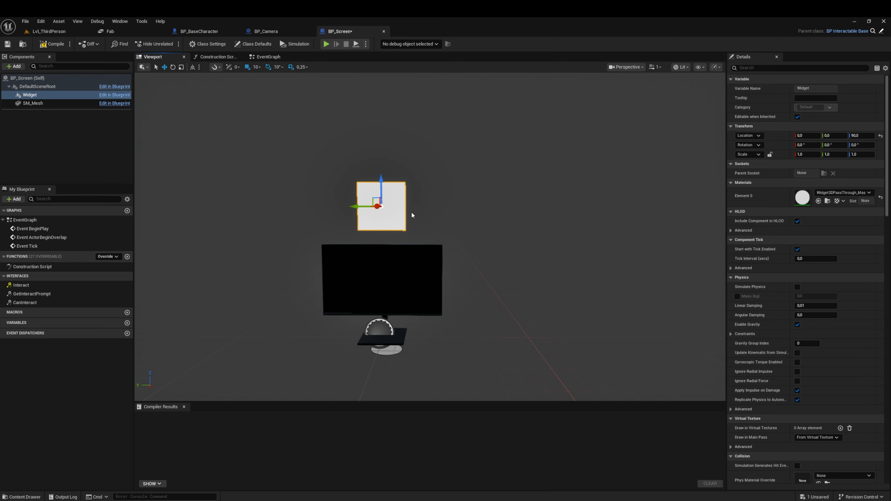
Step: Reduce the Blueprint viewport's camera speed to 0.33
key(d)
right_drag(412, 215, 393, 215)
mouse_move(424, 247)
right_down()
mouse_move(463, 247)
mouse_move(424, 246)
right_up()
click(655, 67)
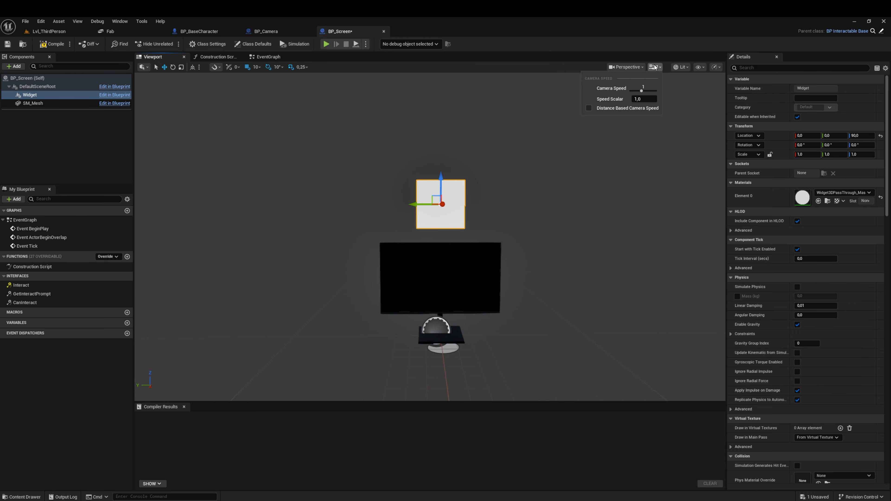
drag(641, 91, 635, 90)
right_drag(429, 262, 433, 265)
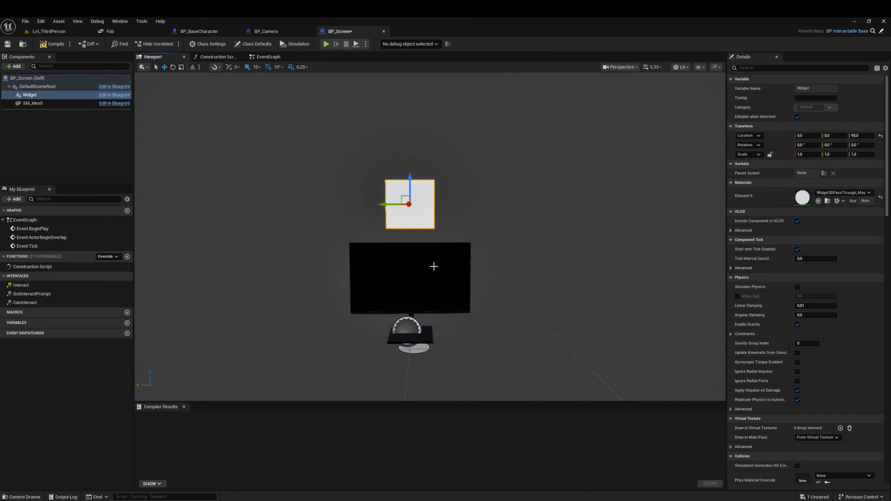
Step: Add a Plane component under SM_Mesh and name it ScreenPicture
click(412, 276)
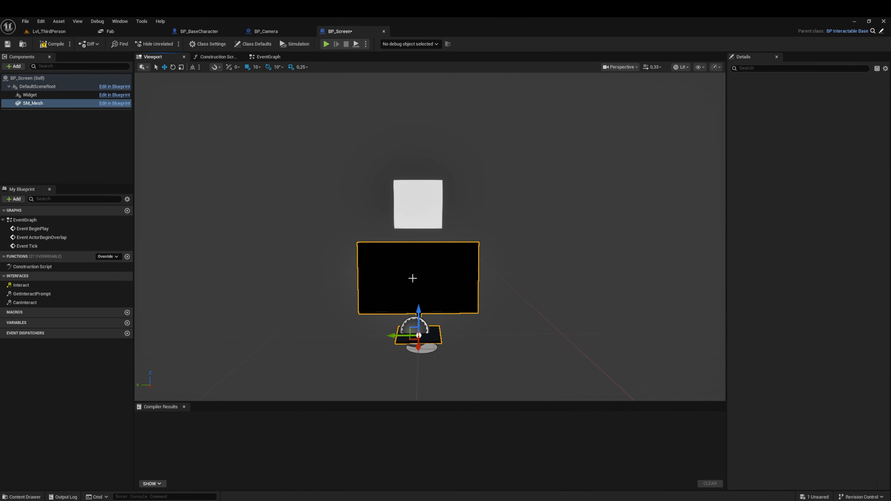
click(13, 66)
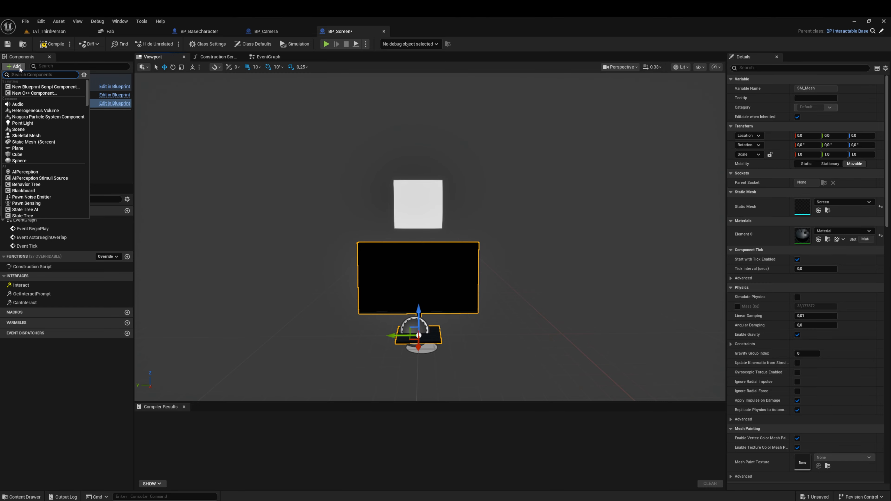
click(20, 148)
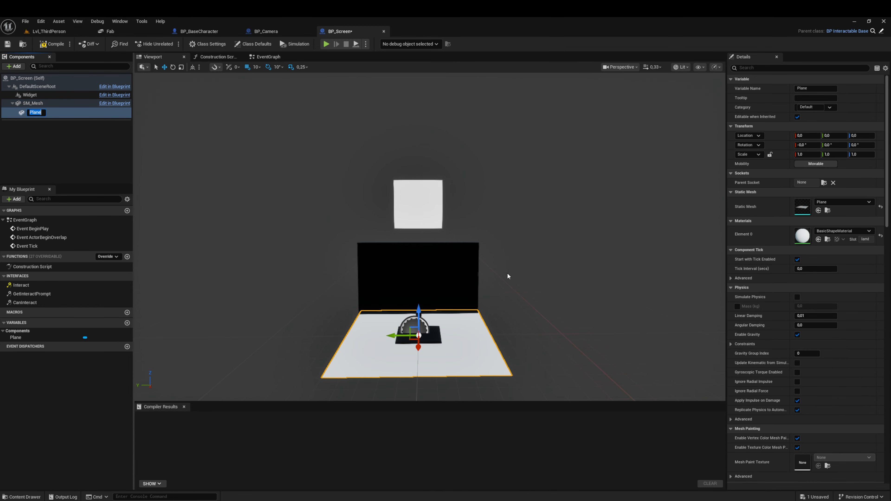
text(ScreenPicture)
key(Return)
Step: Rotate the ScreenPicture plane to -90° about Y so it stands parallel to the monitor
key(d)
right_drag(508, 273, 411, 275)
click(173, 67)
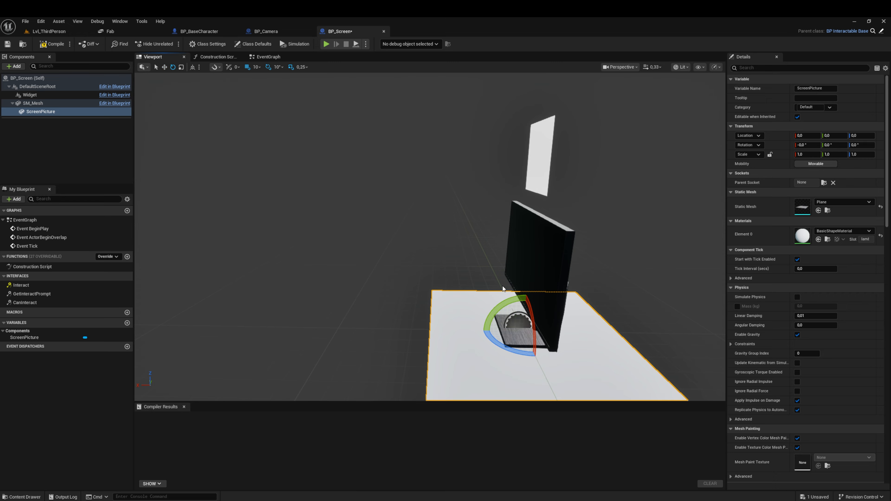
drag(515, 300, 519, 378)
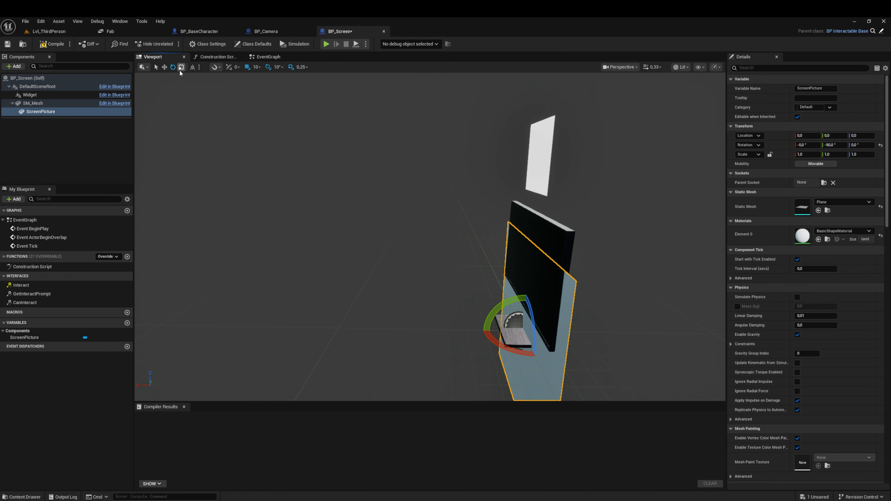
Step: Raise the ScreenPicture plane to Z 40, level with the monitor's display
click(164, 67)
key(f)
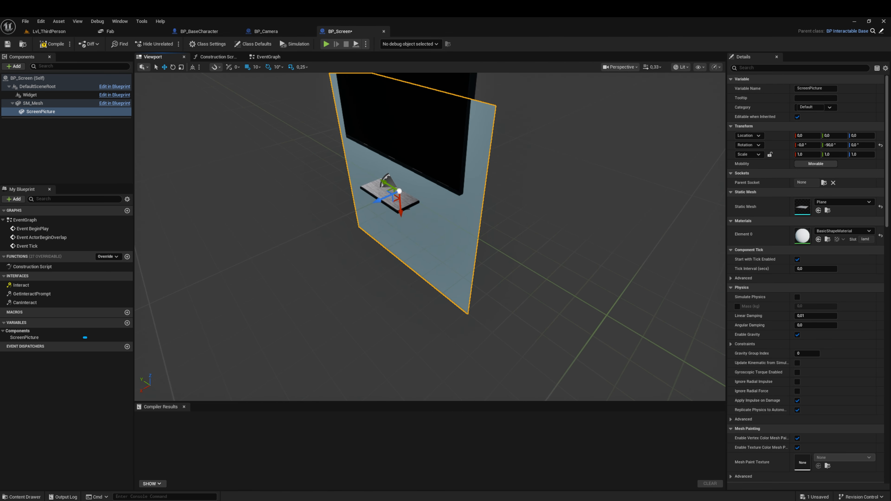
right_drag(430, 267, 393, 245)
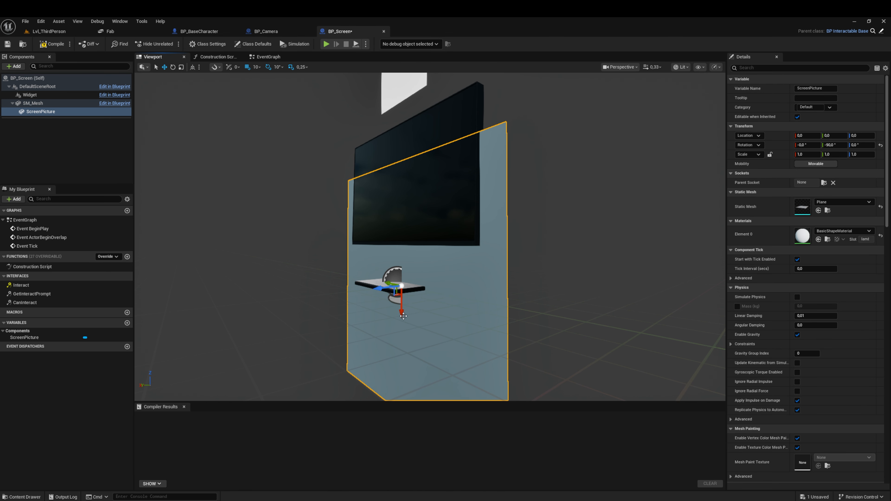
drag(405, 311, 410, 227)
right_drag(410, 227, 382, 230)
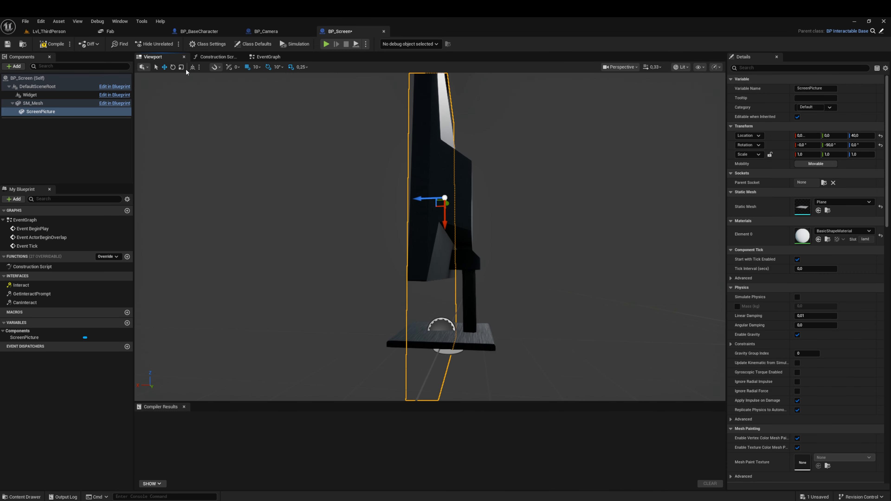
Step: Set the position snap to 1 and move ScreenPicture forward to about X 2, just in front of the display
click(256, 67)
click(260, 86)
mouse_move(422, 136)
right_down()
mouse_move(393, 137)
mouse_move(430, 130)
mouse_move(411, 147)
right_up()
drag(492, 162, 437, 152)
right_drag(436, 152, 520, 152)
key(d)
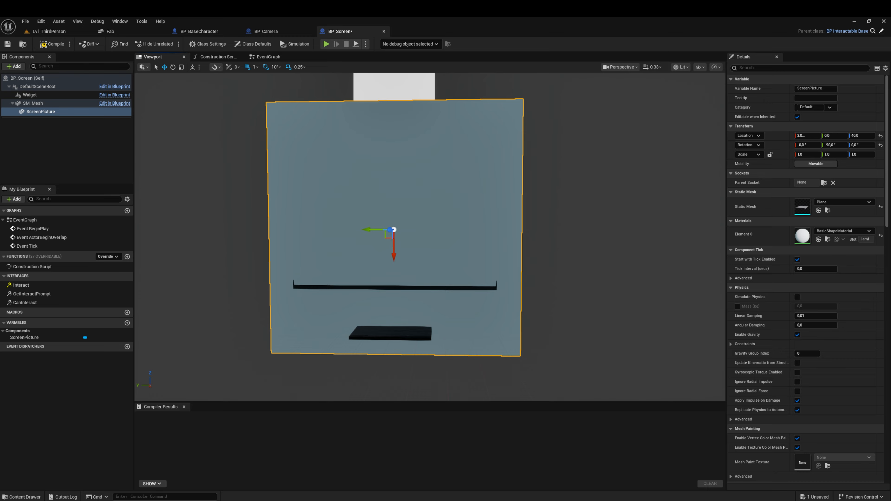
Step: Adjust ScreenPicture's X scale to fit the monitor's height, trying 0.8 and 0.45 before settling on 0.46
click(807, 154)
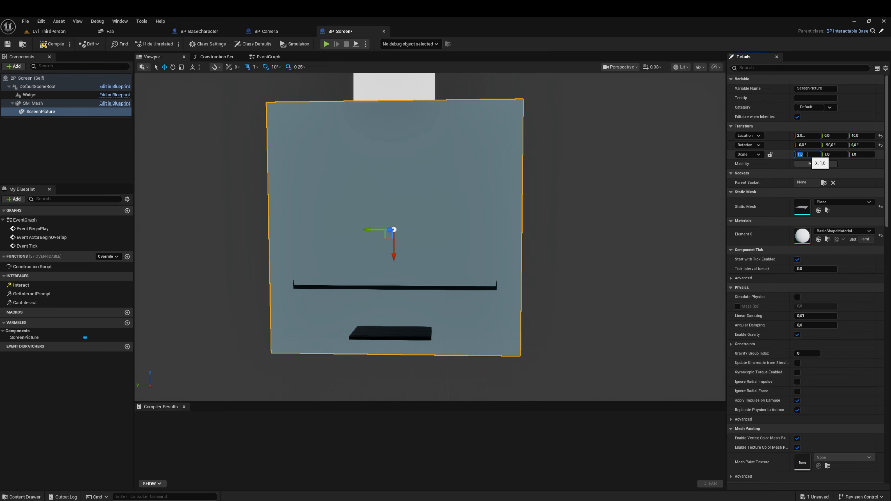
text(.8)
key(Return)
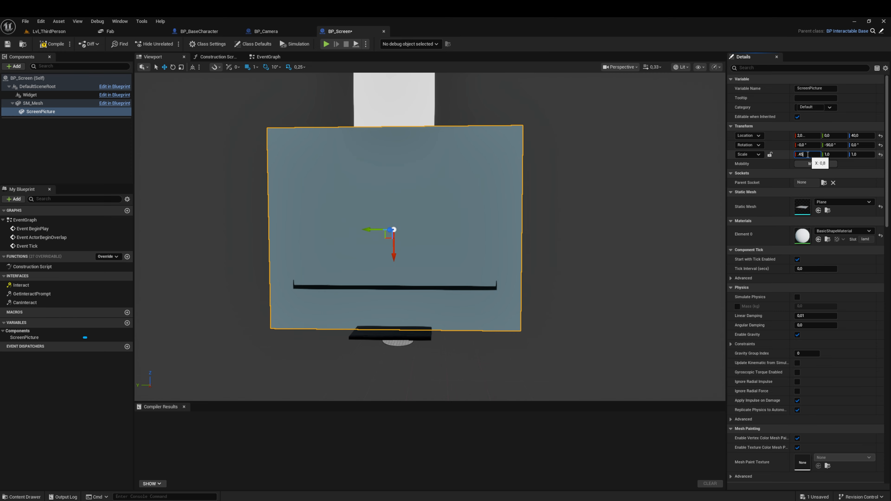
key(Return)
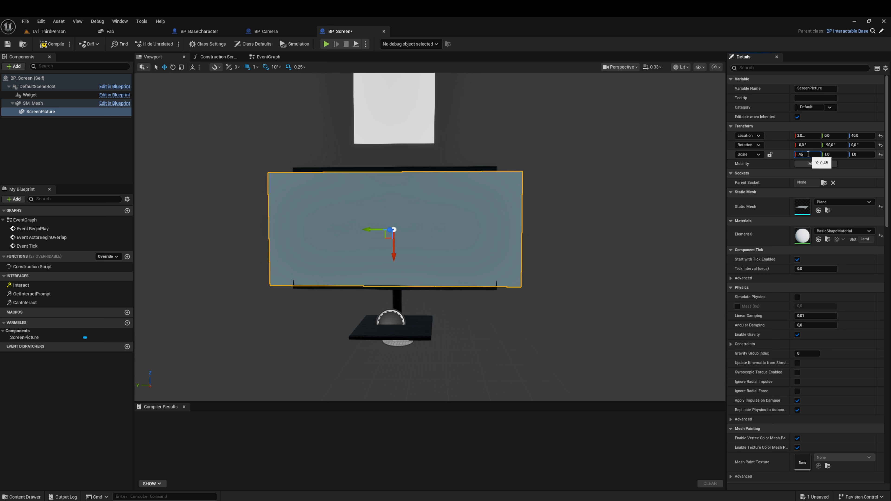
key(Return)
Step: Raise ScreenPicture slightly to Z 41 to align it with the monitor's frame
right_drag(575, 196, 592, 215)
key(w)
key(s)
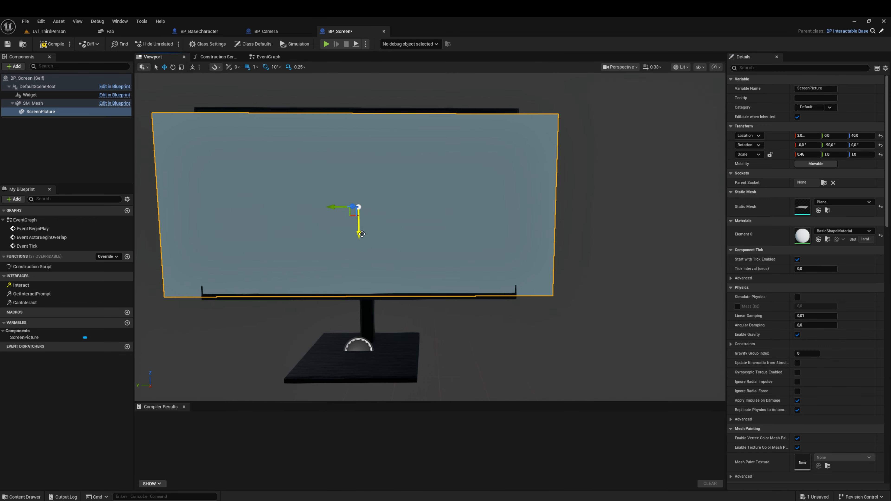
drag(360, 233, 362, 232)
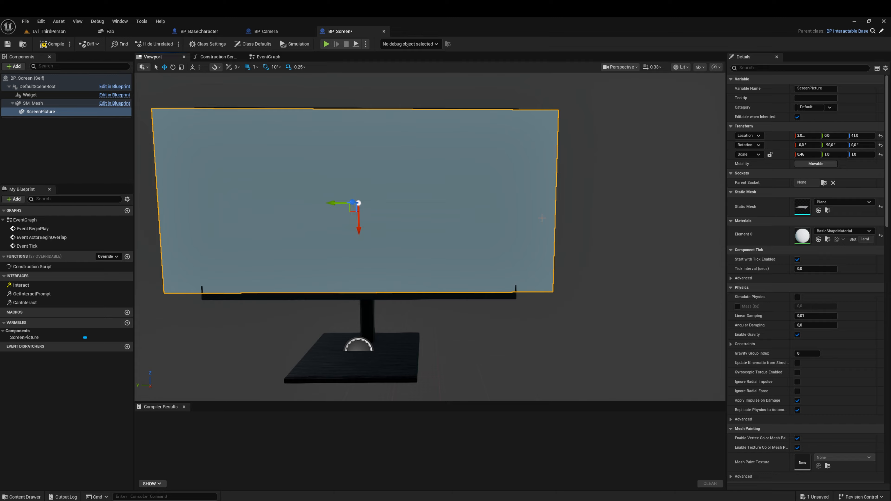
Step: Set ScreenPicture's Y scale to 0.8 and check its fit across the monitor's width
click(829, 155)
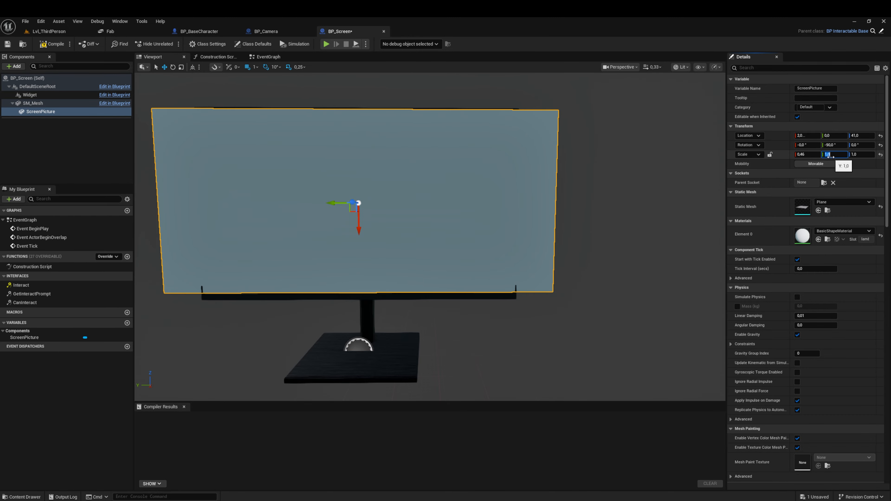
text(.8)
key(Return)
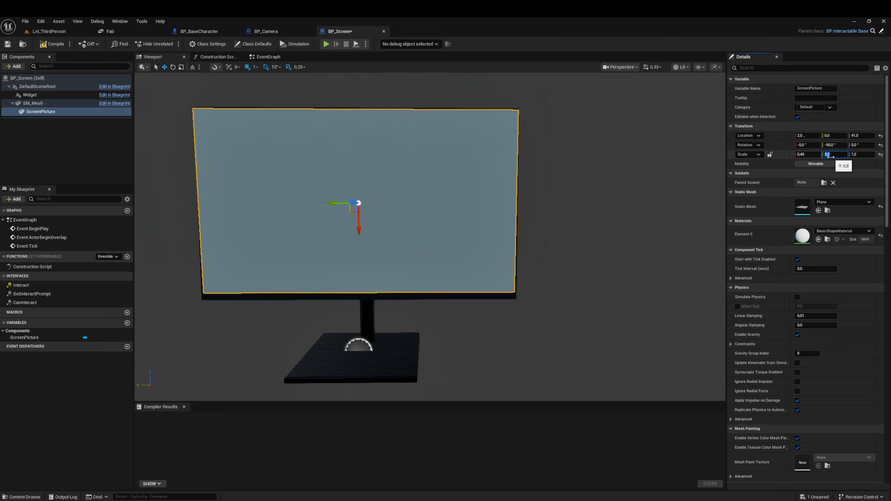
right_drag(430, 237, 447, 241)
key(s)
key(a)
right_drag(219, 105, 232, 105)
key(a)
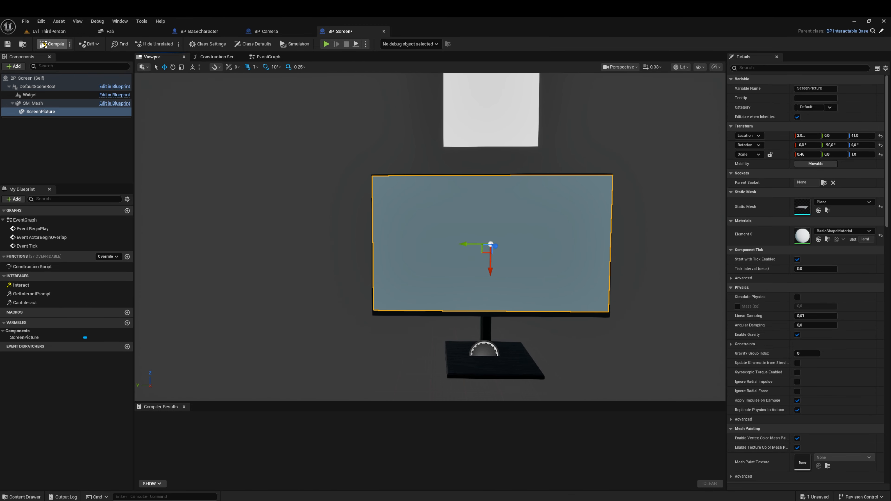
Step: Compile and save BP_Screen, and return to the Lvl_ThirdPerson level
click(51, 43)
click(8, 44)
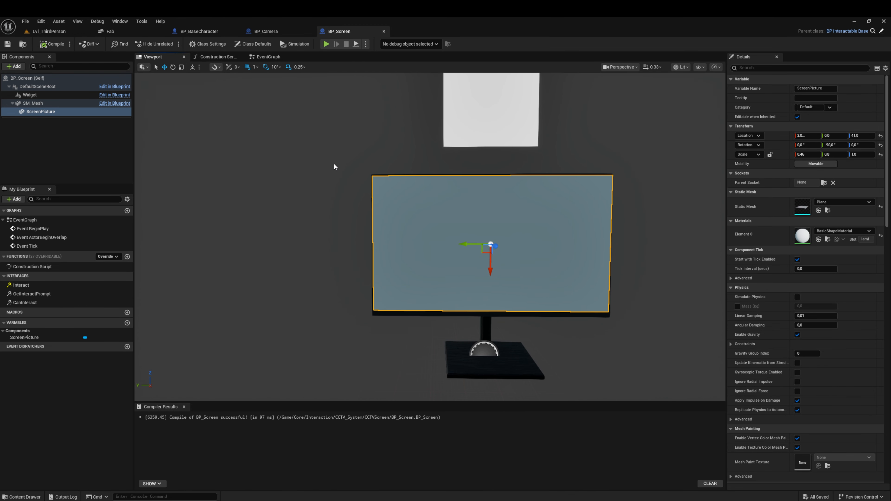
click(41, 31)
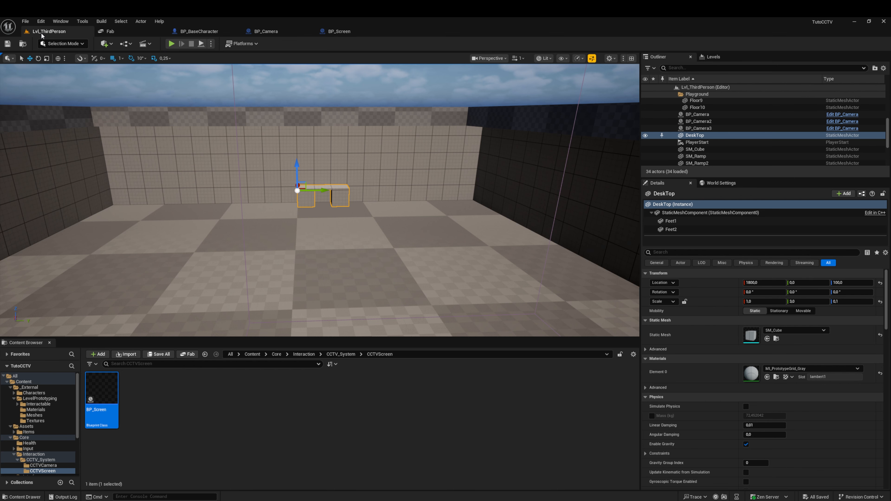
Step: Create a folder named Materials inside the CCTV_System folder and open it
click(258, 409)
click(340, 354)
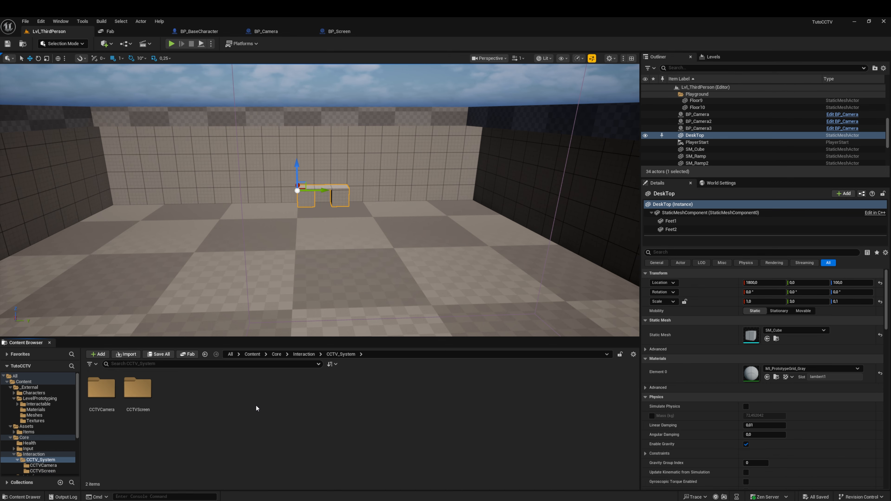
right_click(217, 396)
click(246, 174)
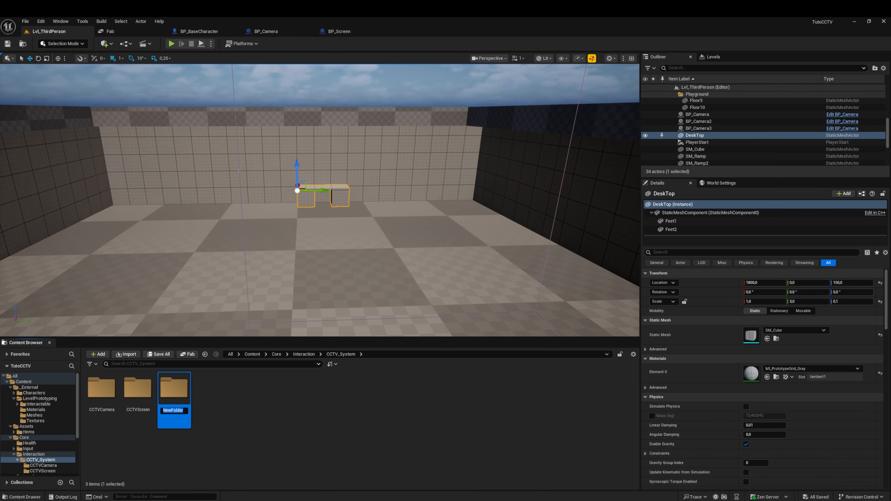
text(Materials)
key(Return)
double_click(182, 405)
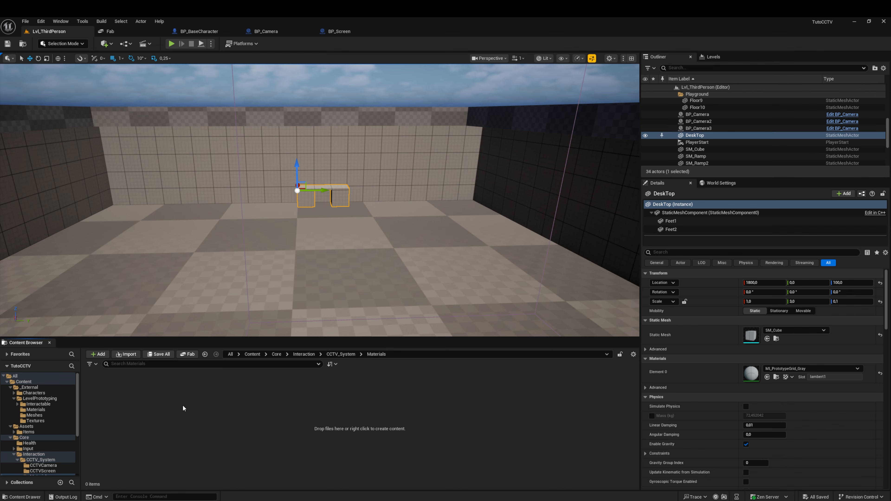
Step: Create a new material named M_CCTV_Screen in the Materials folder
right_click(184, 405)
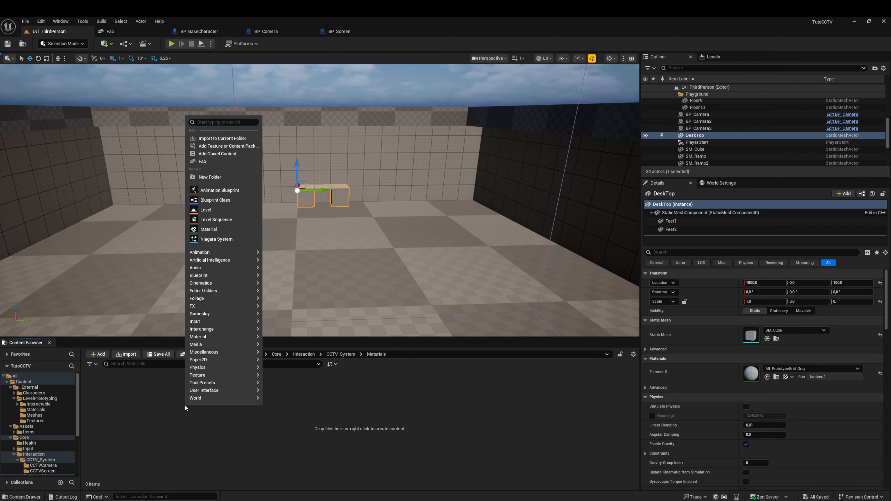
click(208, 229)
text(M_CCTV_)
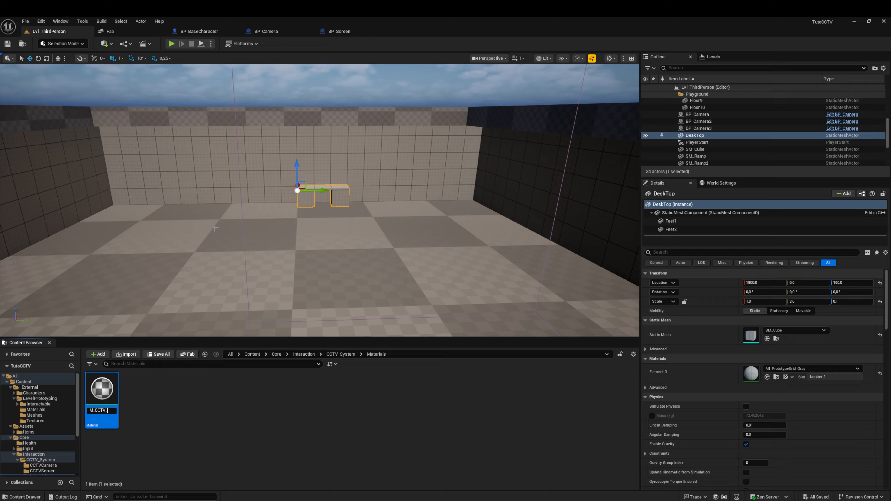
text(Screen)
key(Return)
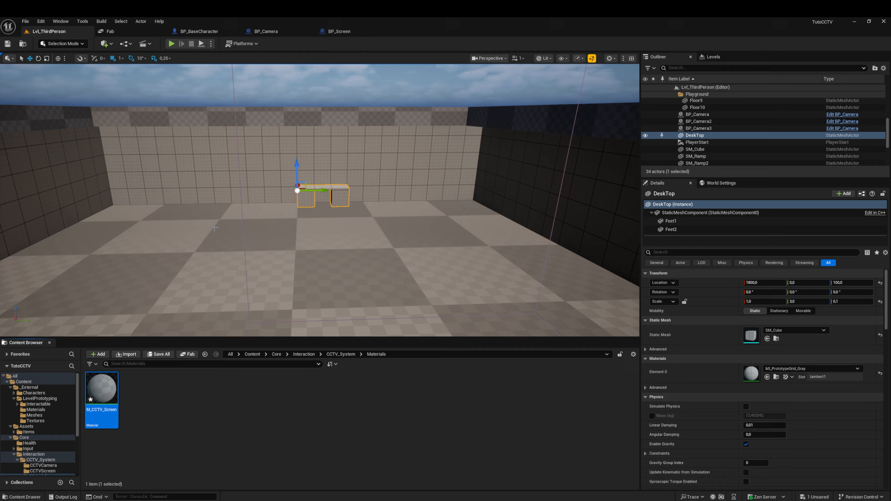
Step: Open M_CCTV_Screen, set its Shading Model to Unlit, then apply and save the material
double_click(108, 385)
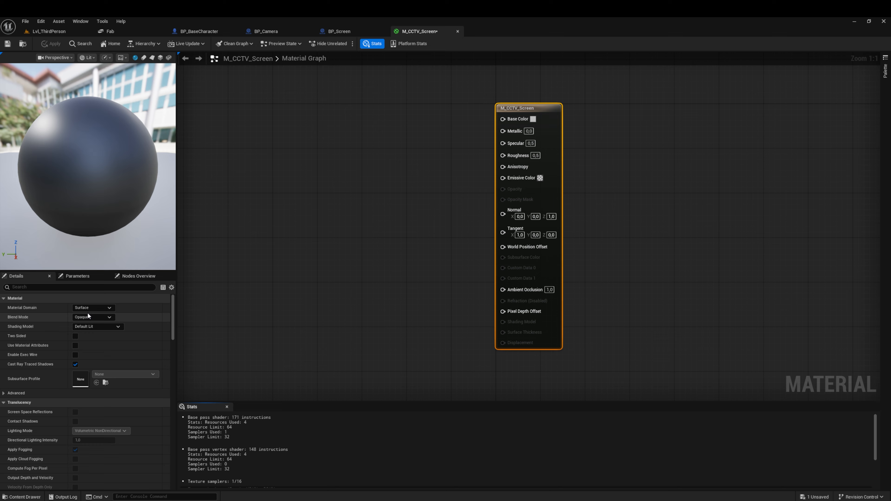
click(103, 328)
click(88, 334)
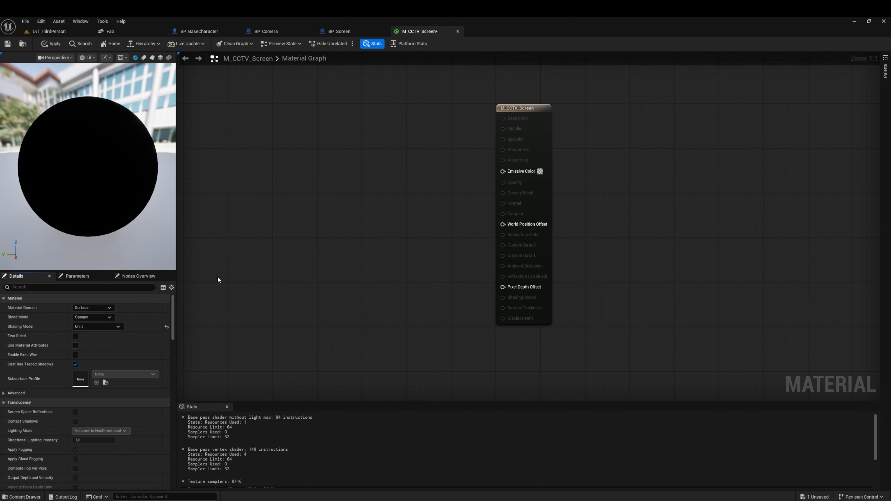
right_drag(247, 227, 352, 231)
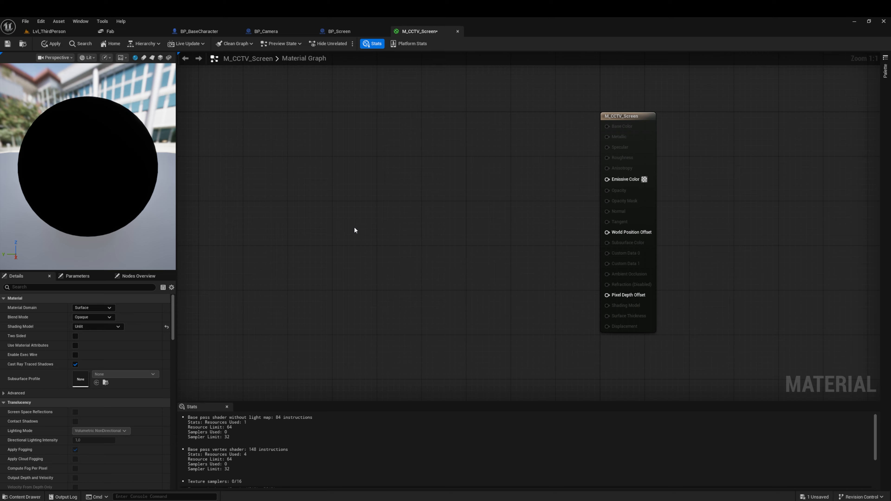
click(51, 44)
click(7, 44)
Step: Add a TextureSampleParameter2D node named CameraTex and place it level with the material's Emissive Color input
right_click(337, 227)
text(texture)
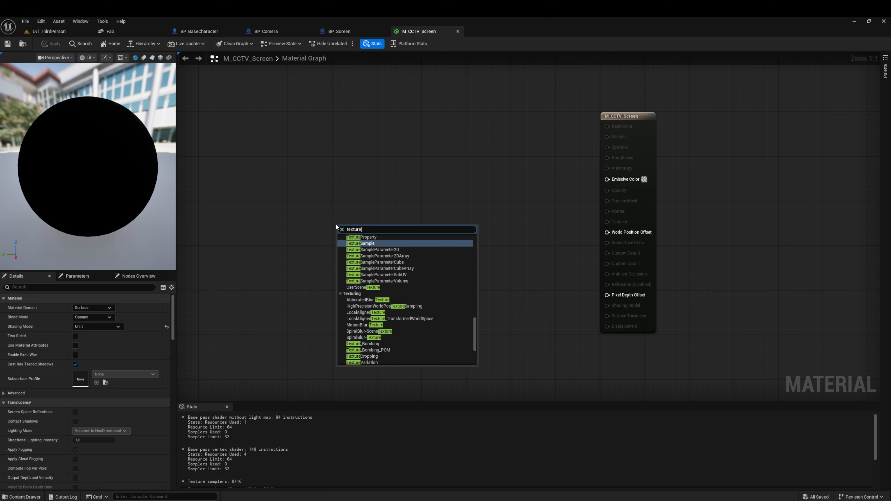
click(390, 249)
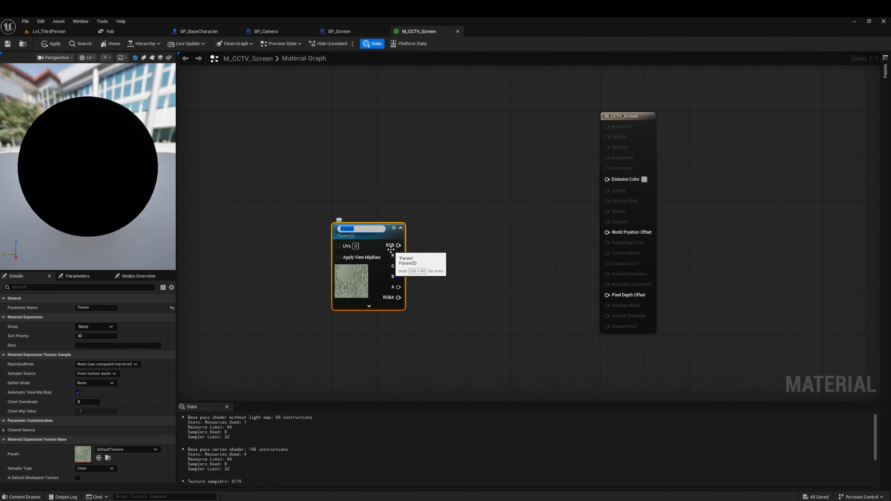
text(CameraTex)
key(Return)
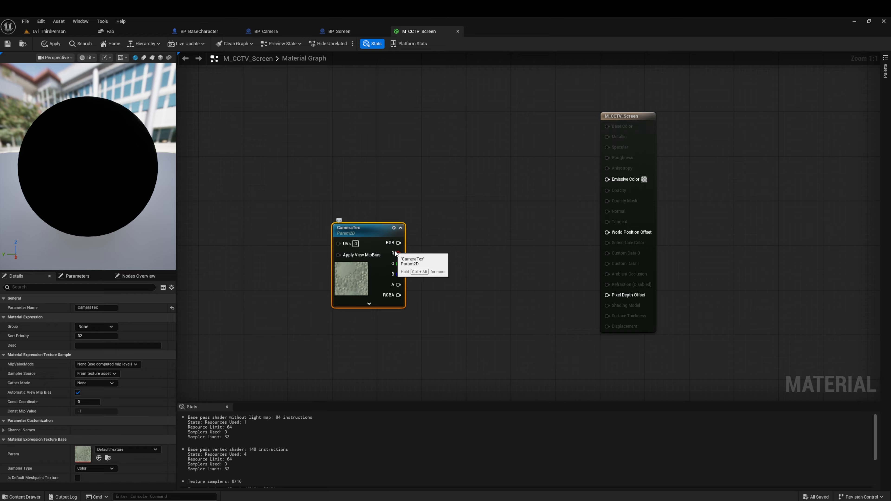
drag(372, 235, 373, 168)
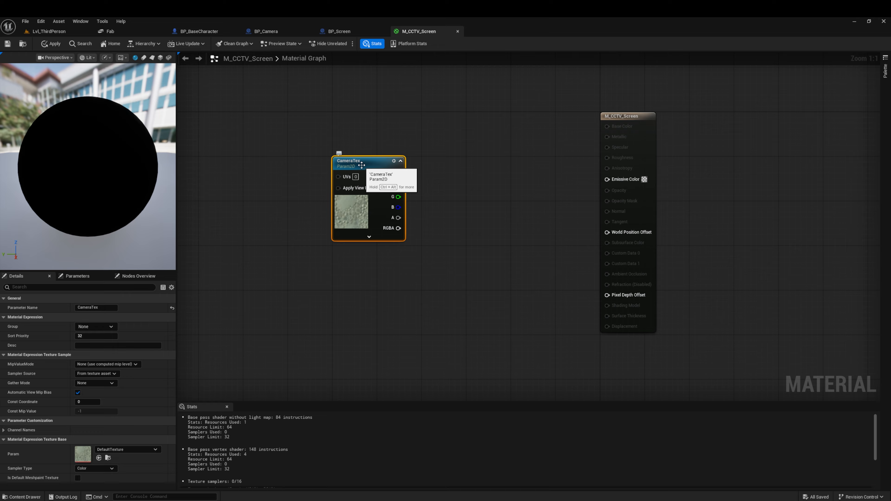
click(363, 266)
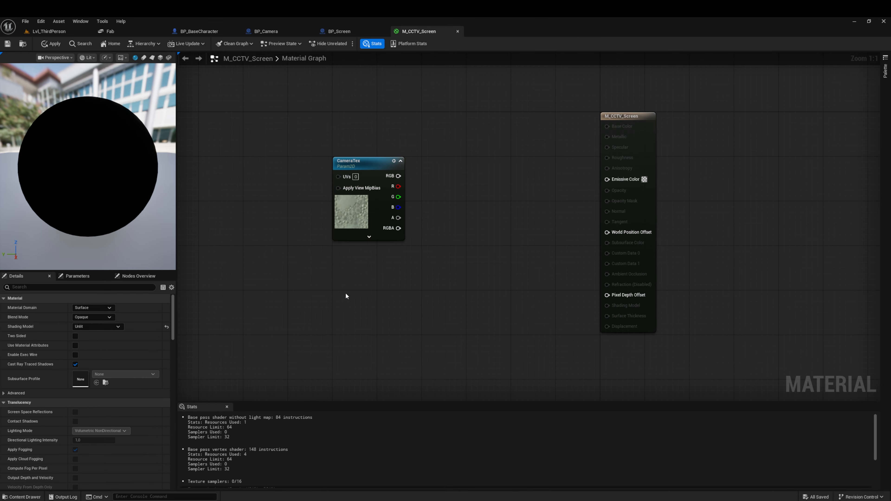
Step: Add a scalar parameter named Brightness and place it directly beneath the CameraTex node
click(361, 288)
text(s)
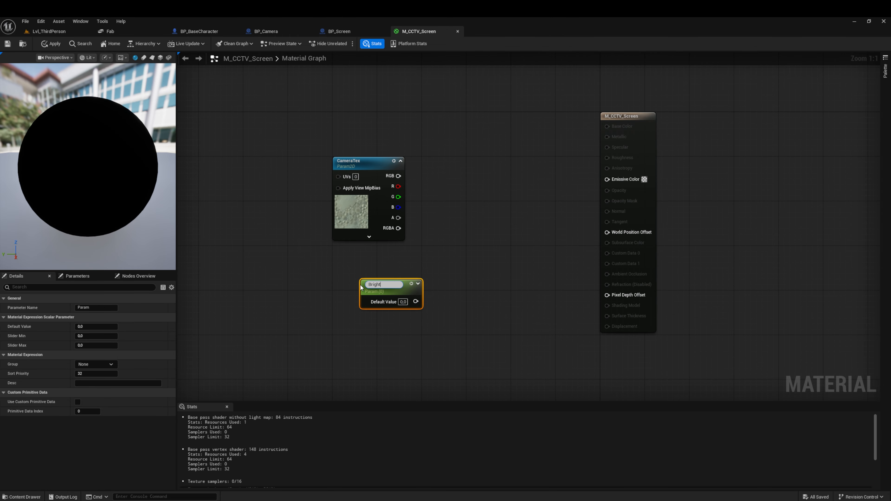
text(Brightness)
key(Return)
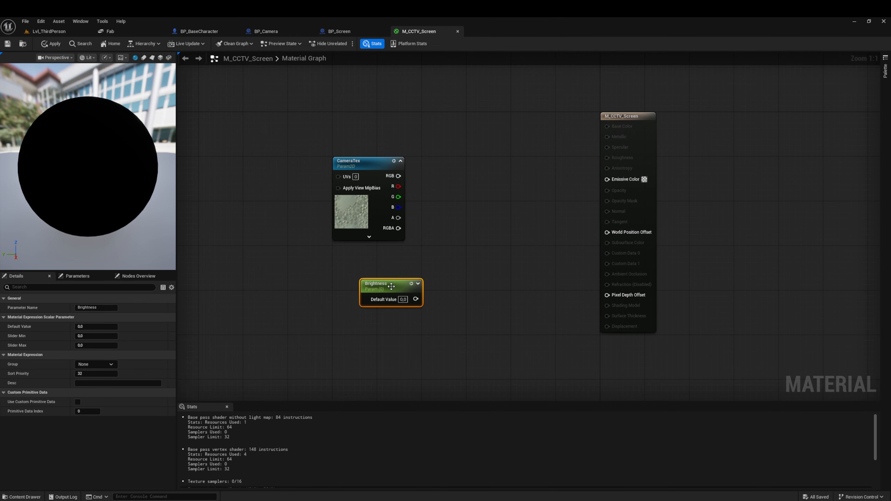
drag(390, 288, 363, 259)
right_drag(452, 244, 337, 254)
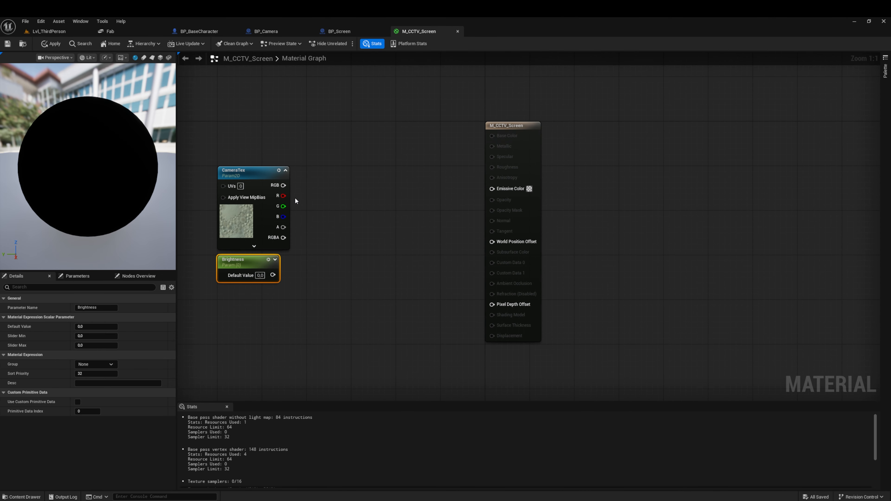
Step: Multiply CameraTex's RGB output by Brightness with a Multiply node, and straighten the link between CameraTex and Multiply
drag(284, 185, 308, 186)
text(multiply)
key(Return)
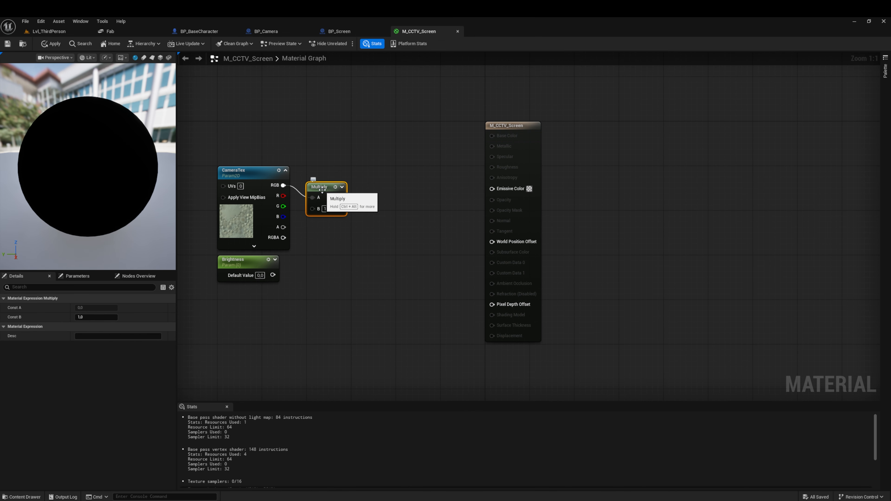
drag(272, 275, 312, 196)
click(260, 204)
key(q)
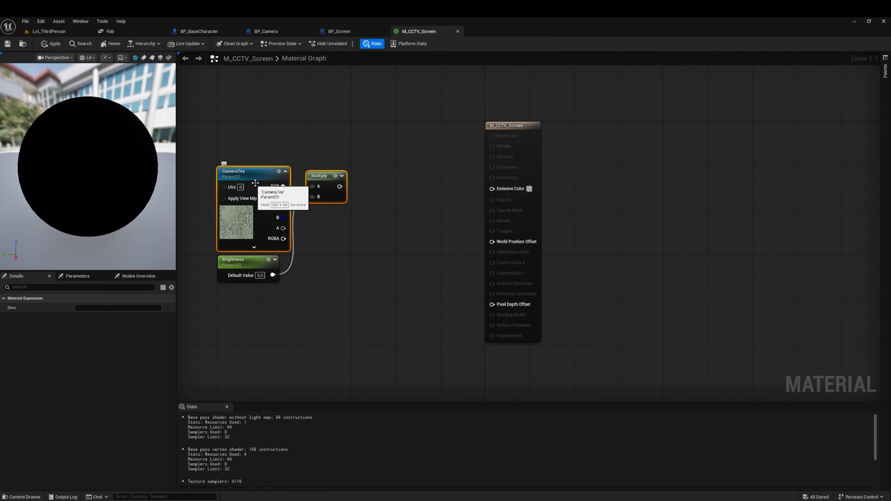
Step: Set the Brightness parameter's default value to 1
drag(258, 275, 270, 277)
text(1)
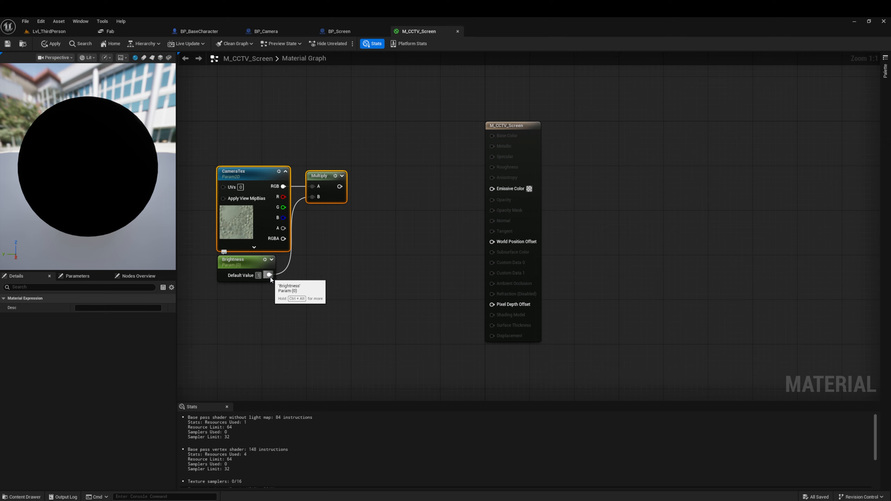
click(352, 274)
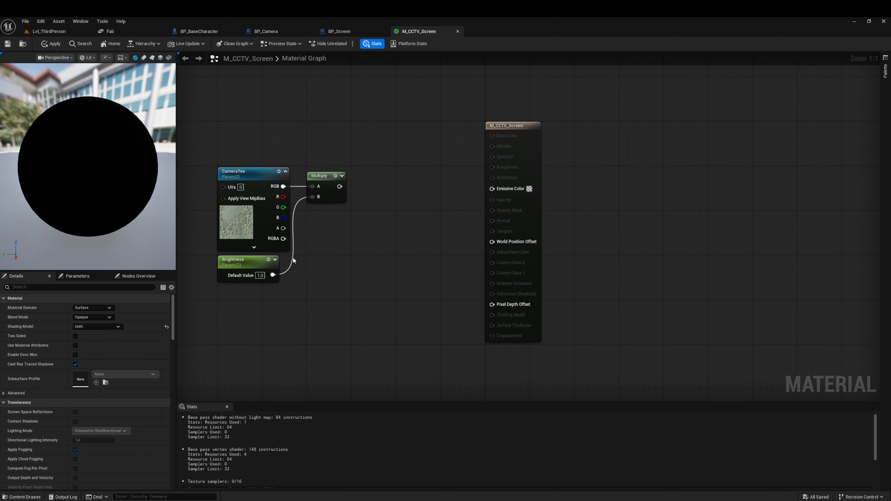
Step: Connect the Multiply result to the material's Emissive Color and line up the connected nodes
drag(340, 186, 492, 189)
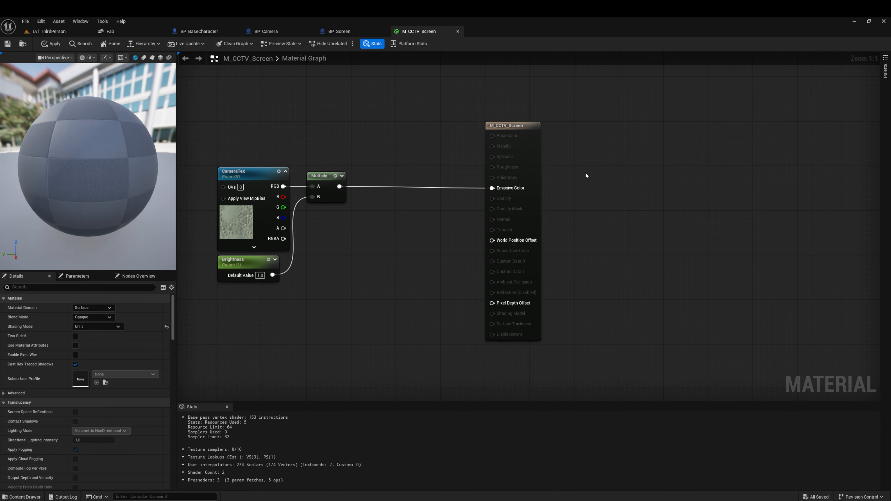
drag(643, 155, 244, 227)
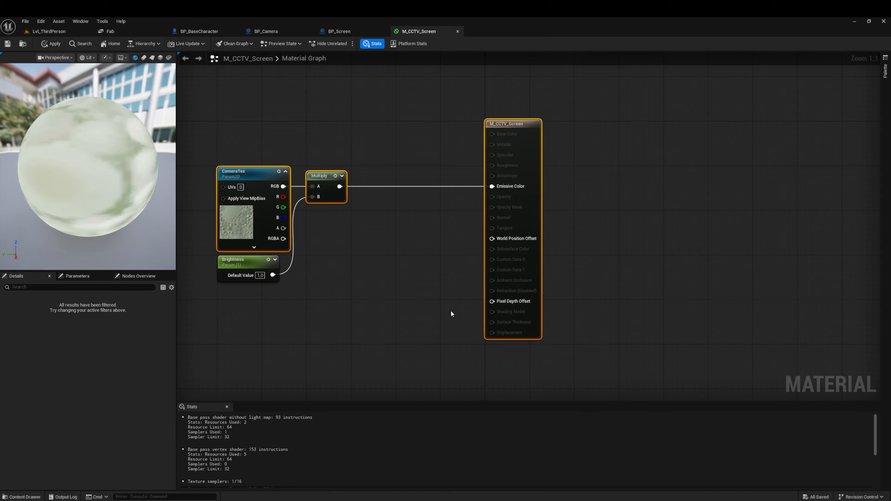
drag(518, 149, 519, 151)
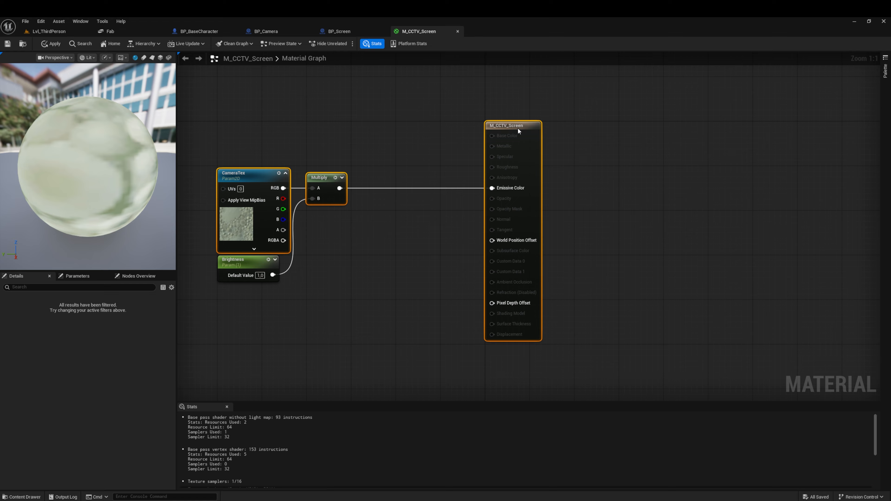
click(471, 174)
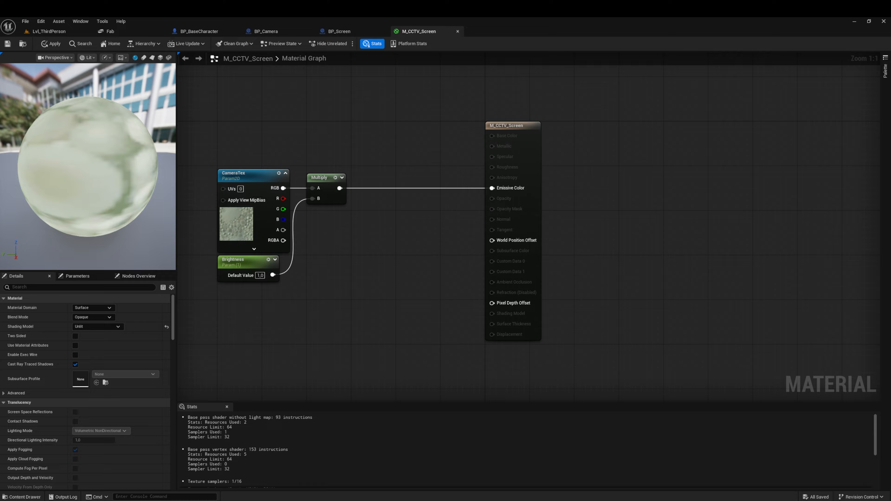
Step: Make M_CCTV_Screen Two Sided, then apply and save the material
click(76, 336)
click(51, 44)
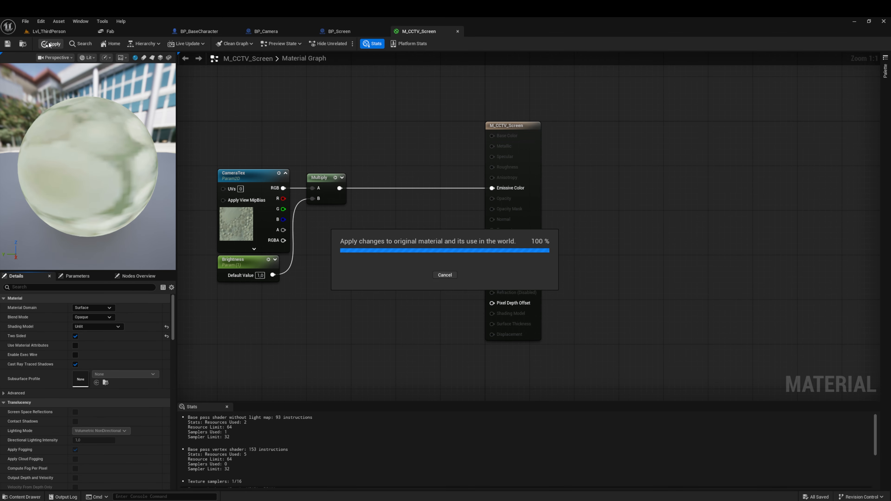
click(7, 44)
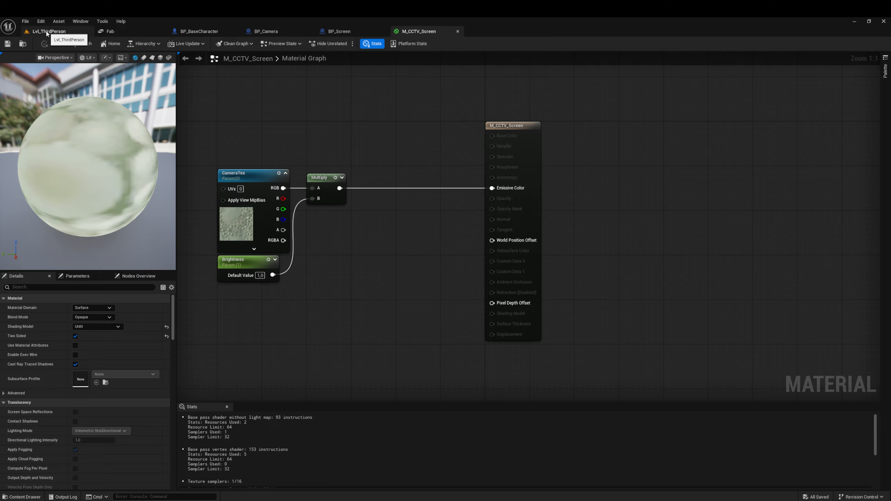
Step: In BP_Screen, assign M_CCTV_Screen from Core/Interaction/CCTV_System/Materials as ScreenPicture's Element 0 material
click(337, 34)
click(31, 497)
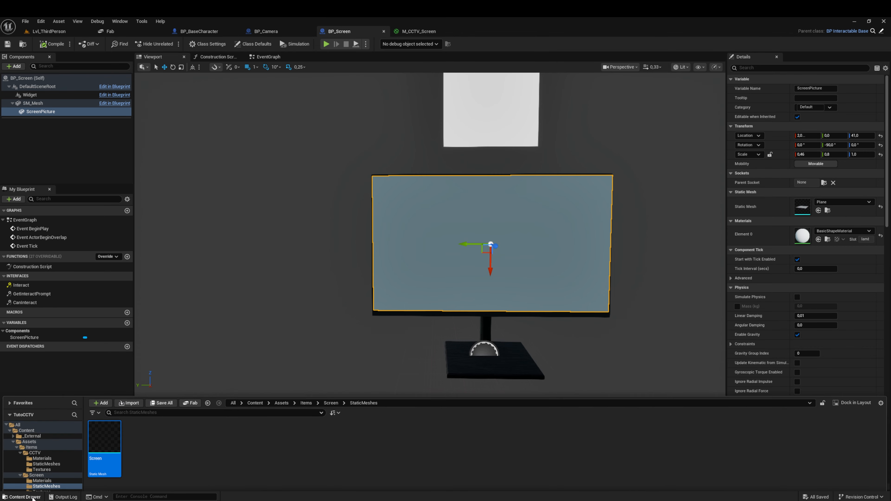
click(306, 336)
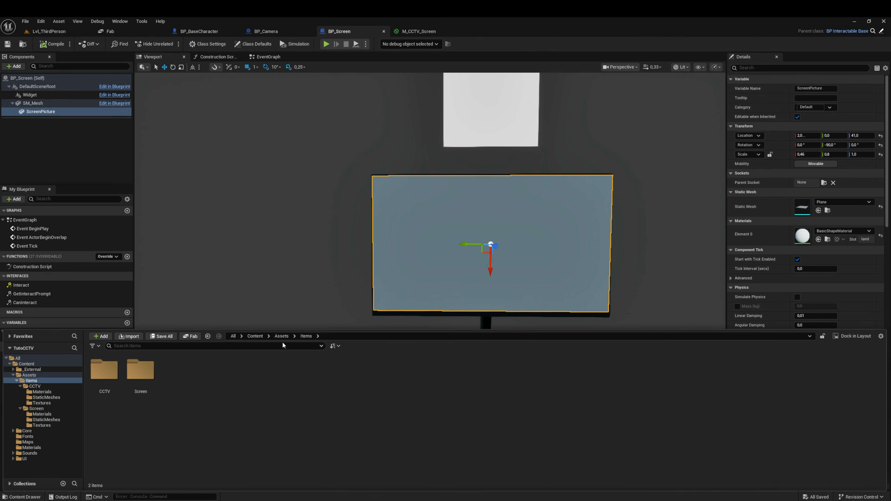
click(255, 336)
click(177, 372)
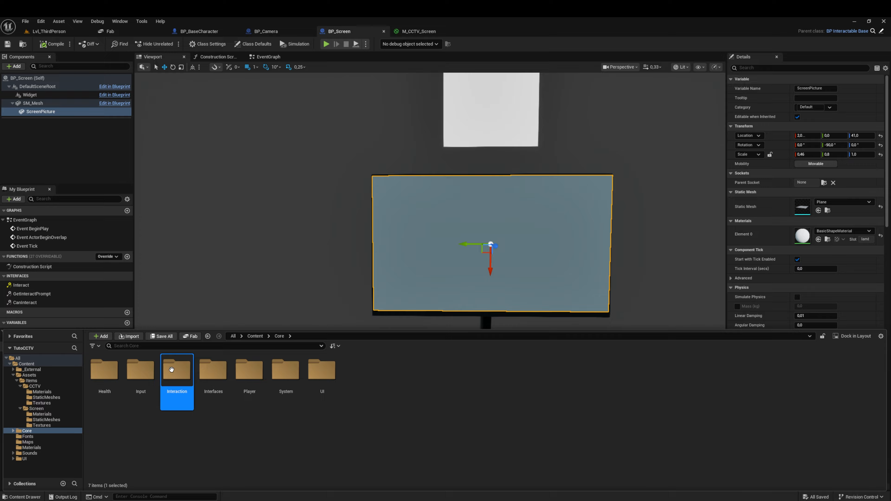
double_click(177, 371)
double_click(104, 370)
double_click(164, 377)
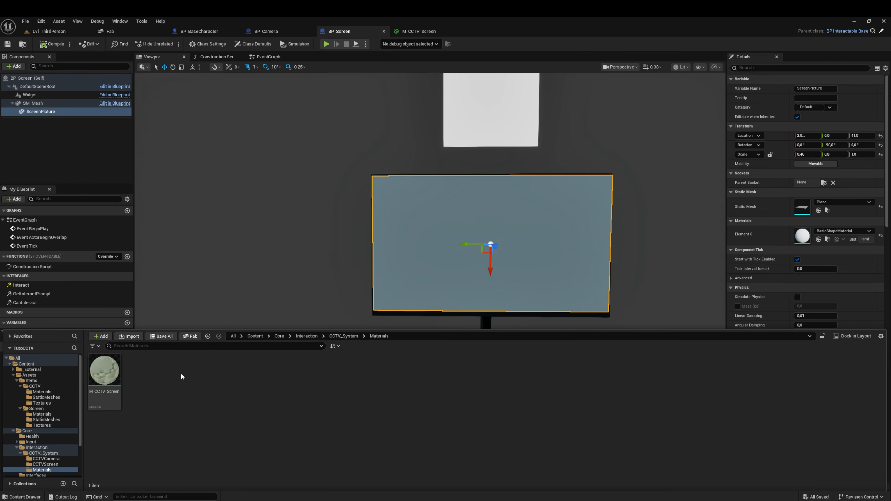
click(109, 375)
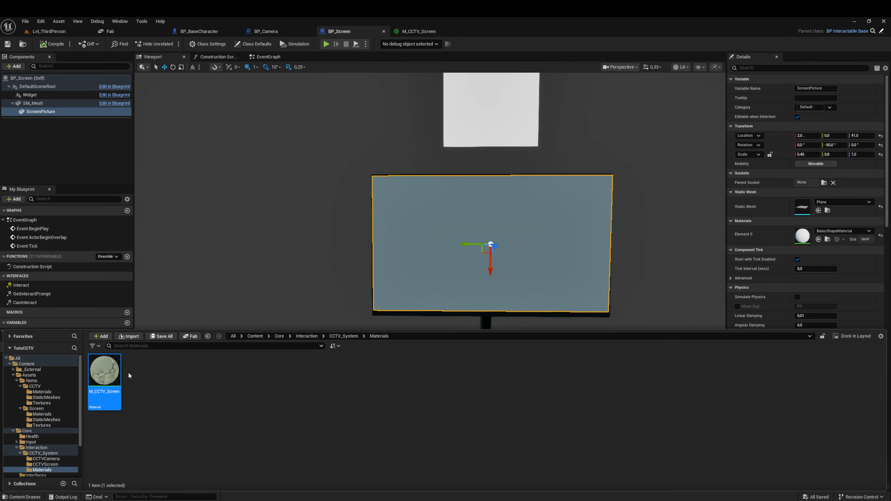
click(819, 239)
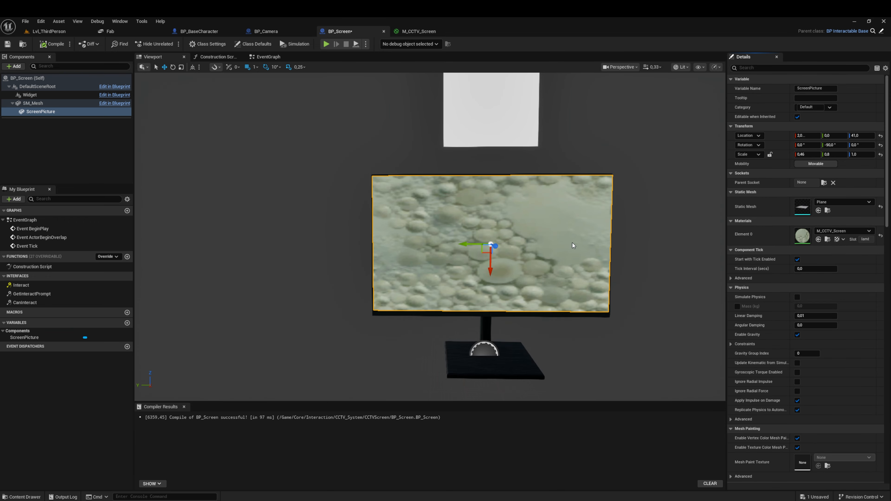
Step: Check the material on the monitor, compile and save BP_Screen, and open its EventGraph
right_drag(573, 246, 574, 246)
key(d)
key(a)
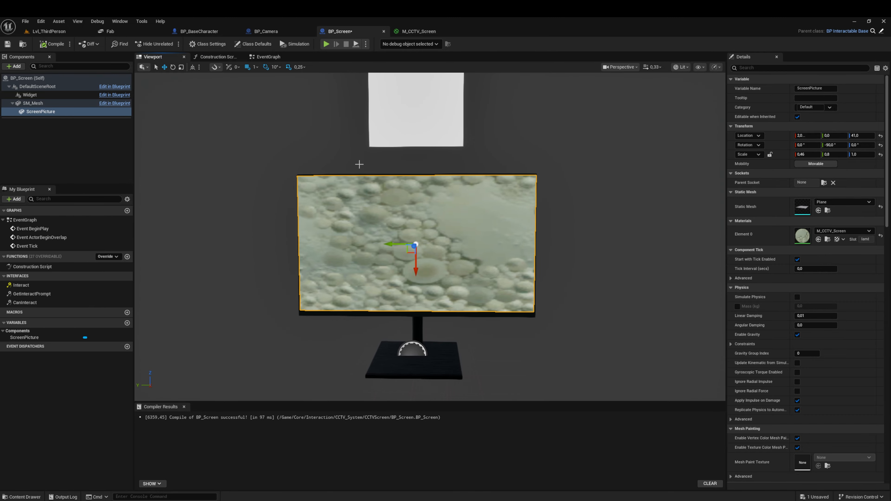
click(41, 46)
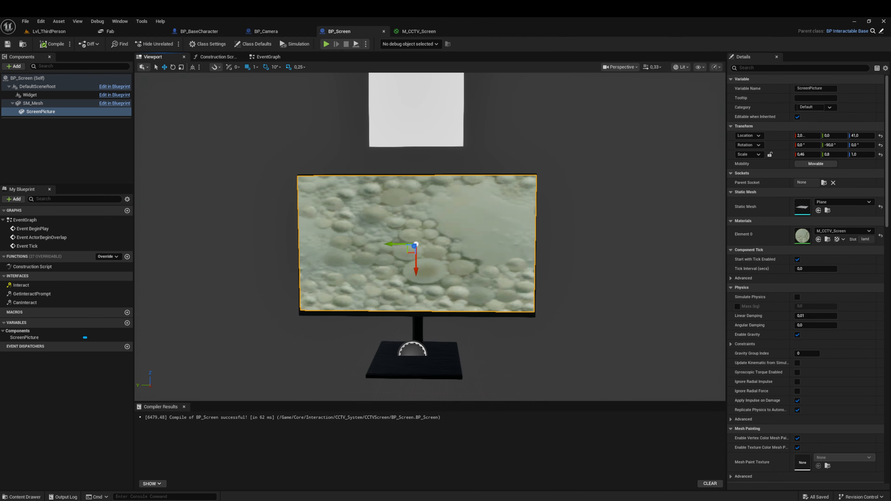
click(268, 57)
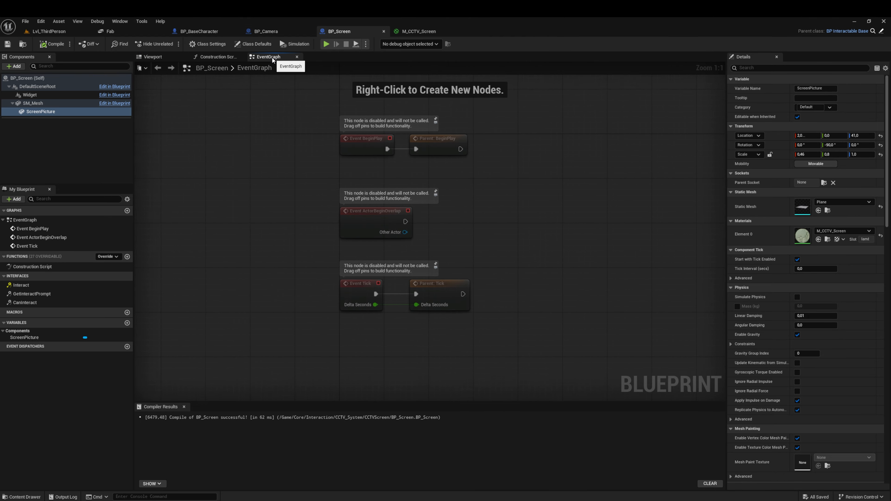
Step: Move the Event BeginPlay node and its parent call up, away from the other event nodes in the graph
right_drag(489, 239, 452, 206)
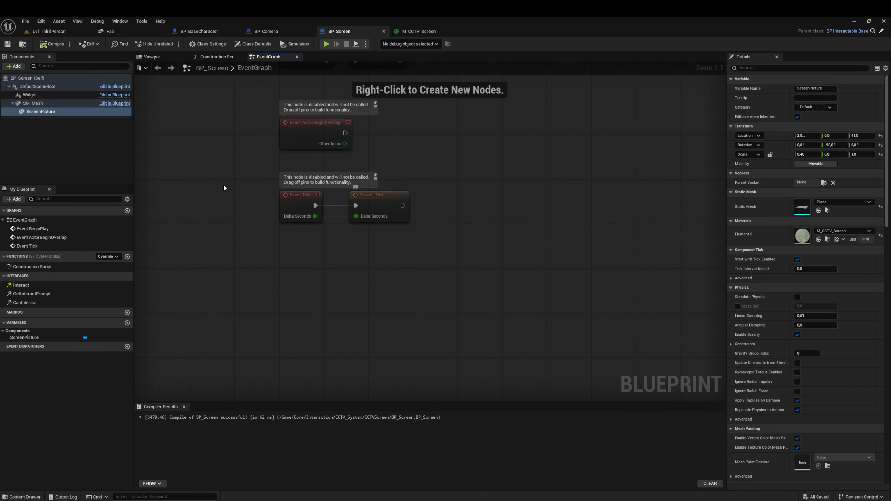
right_drag(405, 132, 324, 265)
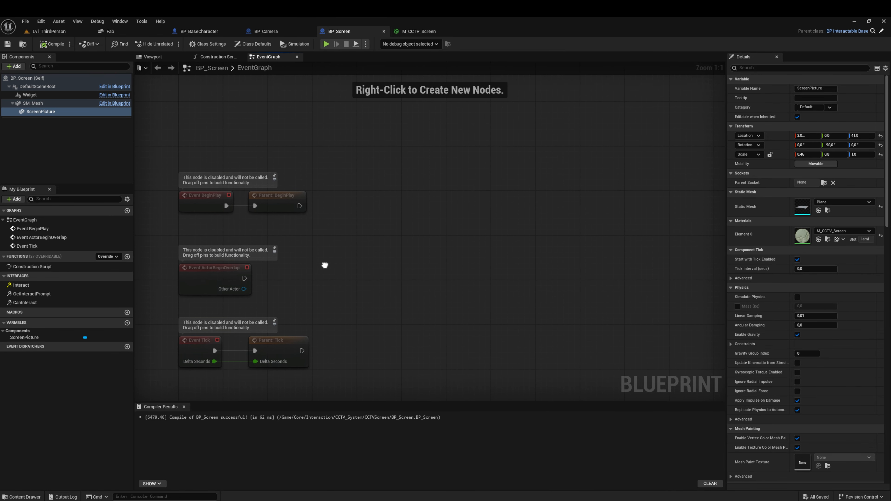
drag(354, 186, 190, 108)
right_drag(390, 153, 370, 224)
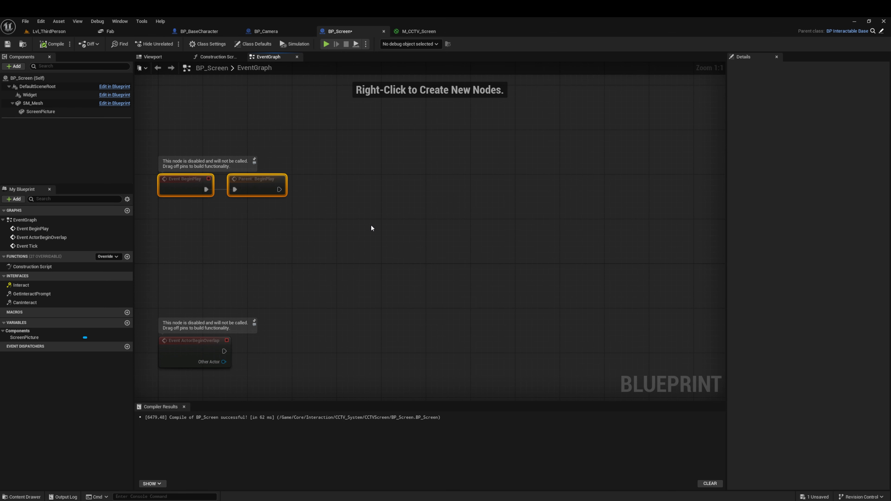
click(370, 225)
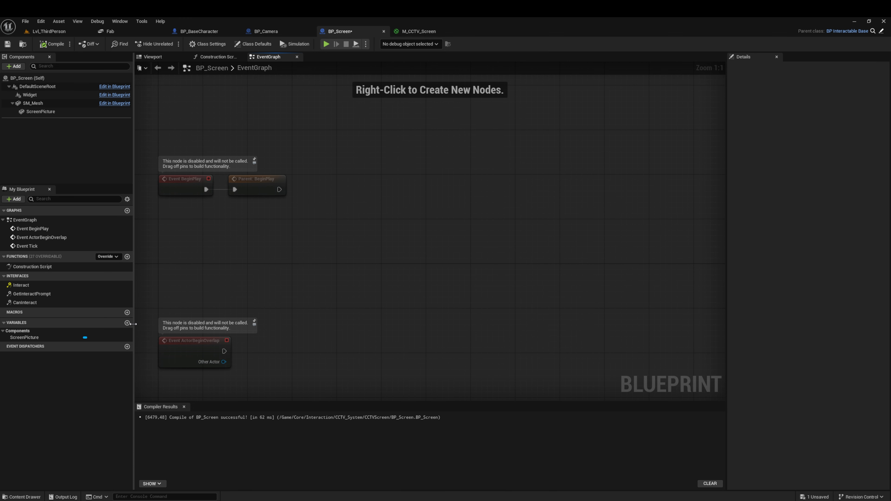
Step: Add new variables to BP_Screen and delete the surplus fourth one, keeping three
click(126, 324)
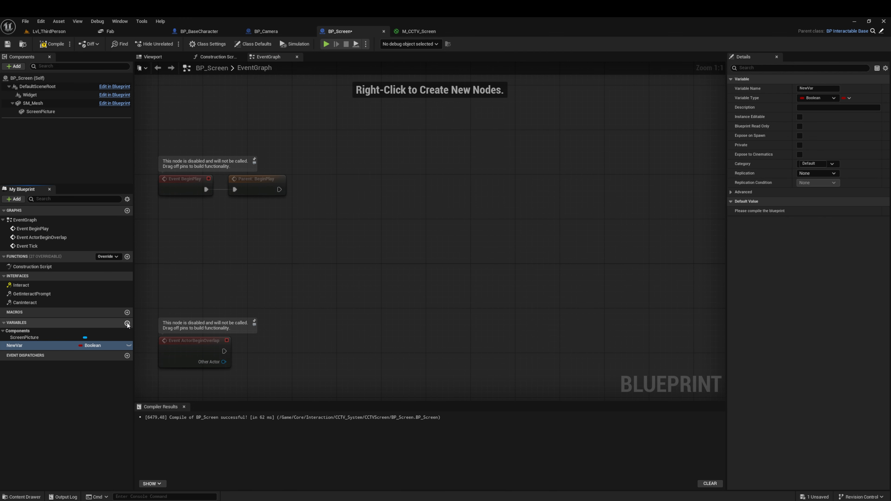
click(127, 323)
click(127, 323)
click(127, 323)
click(45, 405)
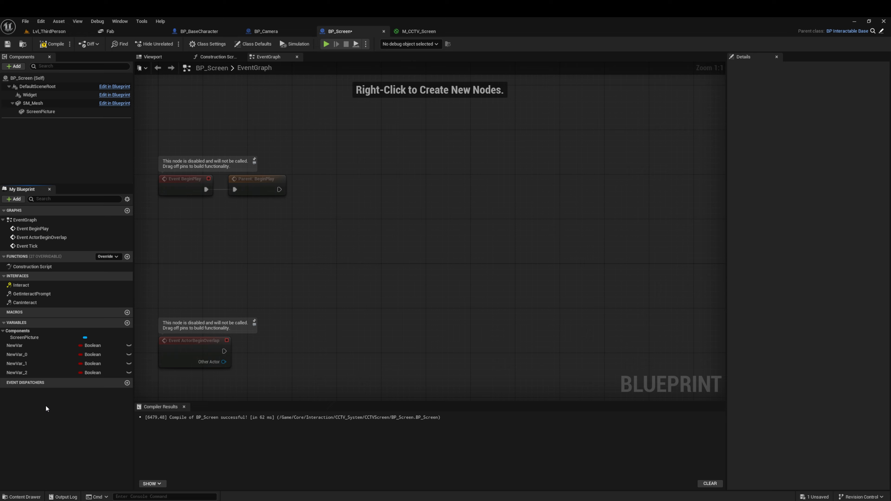
right_click(43, 373)
click(47, 443)
Step: Rename the first new variable as Cameras
click(31, 345)
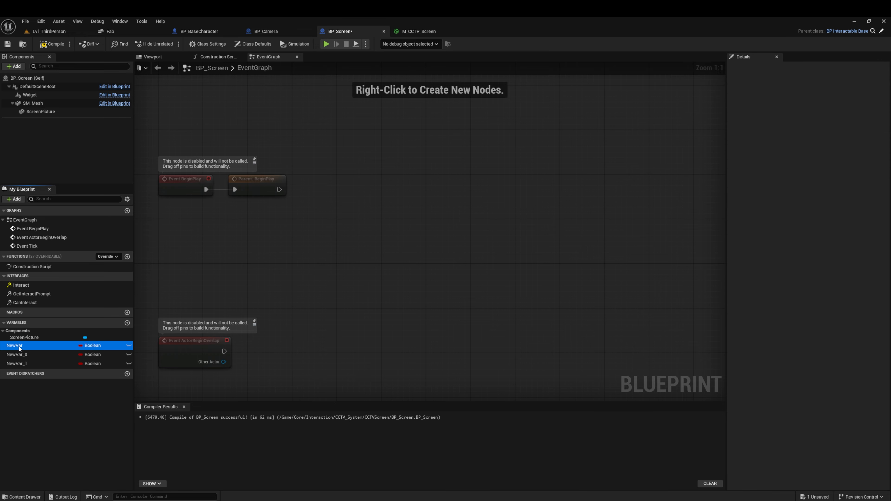
key(F2)
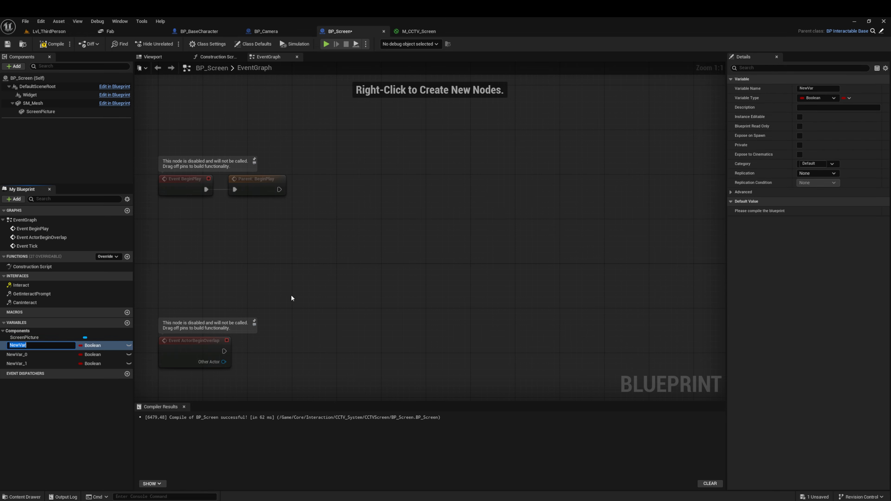
text(Cameras)
key(Return)
Step: Make Cameras an array of BP Camera object references and enable Instance Editable for it
click(91, 345)
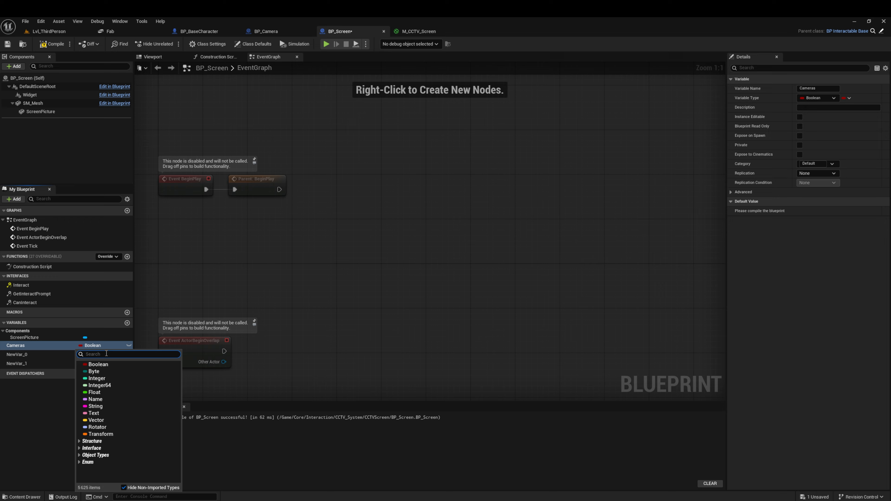
text(BP_)
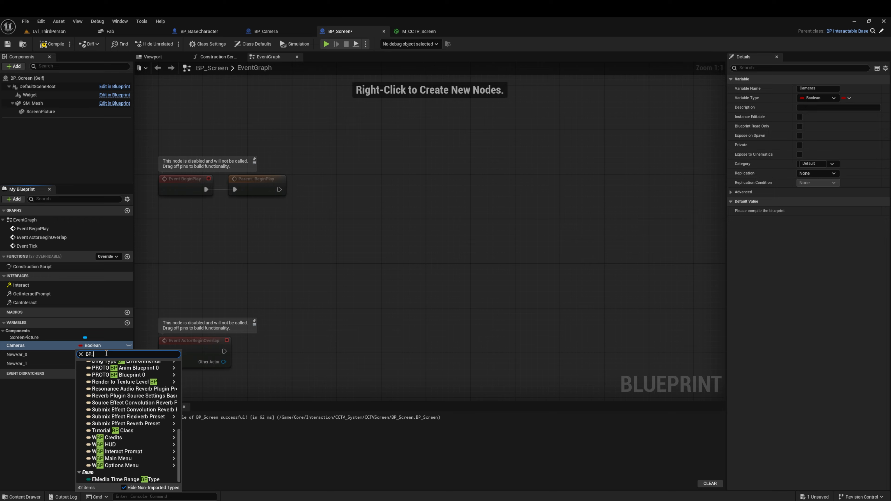
text(Camera)
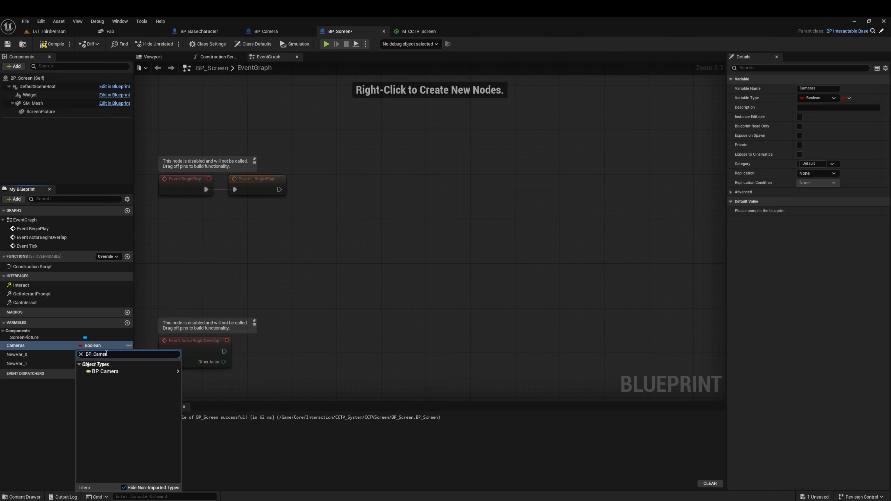
mouse_move(112, 373)
click(211, 371)
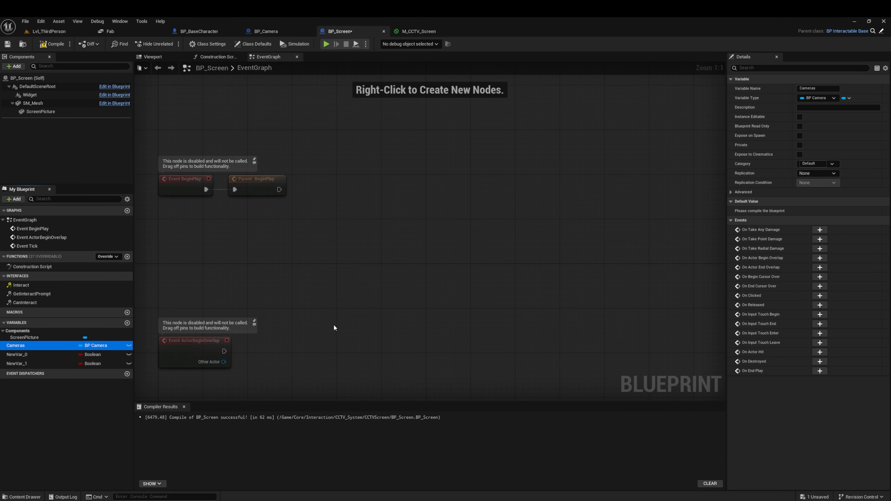
click(847, 98)
click(837, 119)
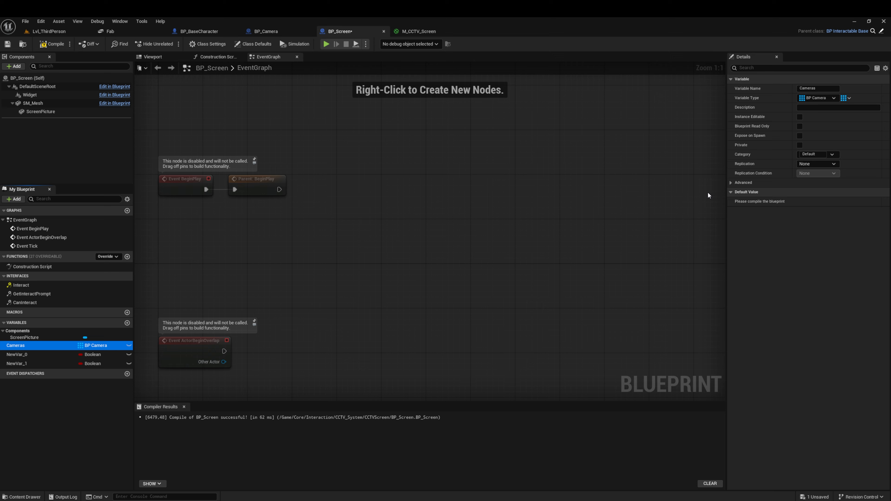
click(800, 116)
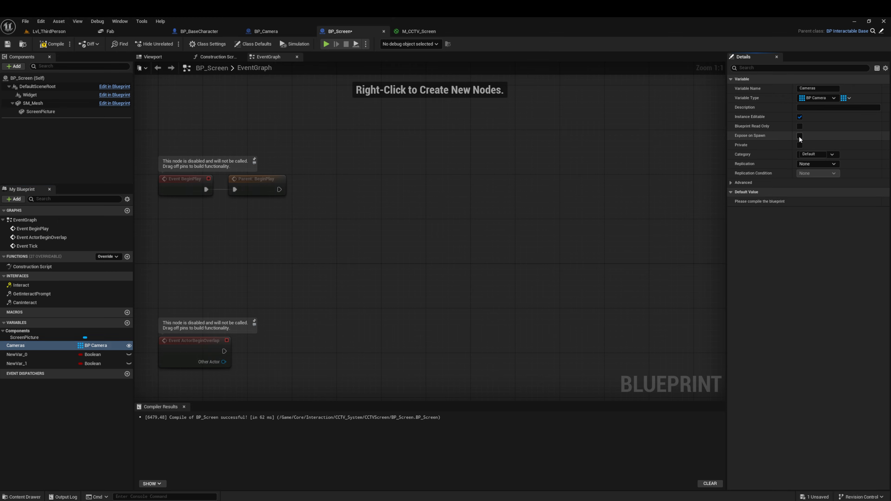
Step: Open the name of the second new variable, NewVar_0, for editing
click(26, 355)
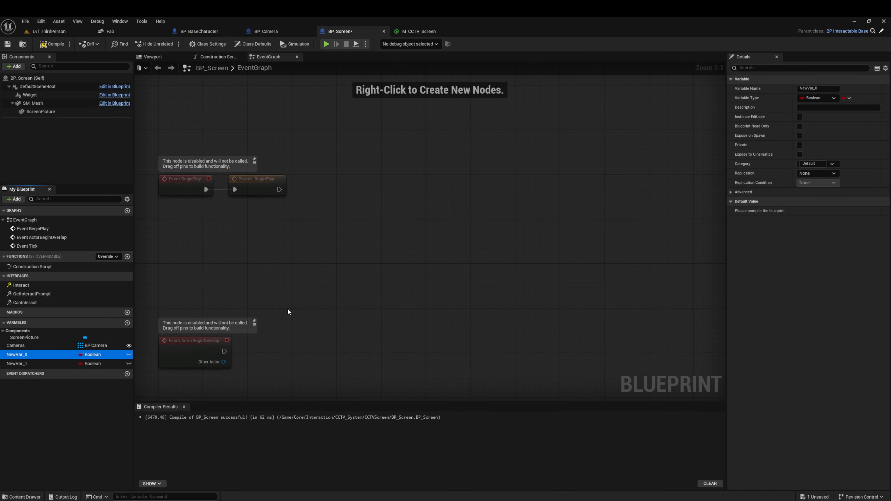
key(F2)
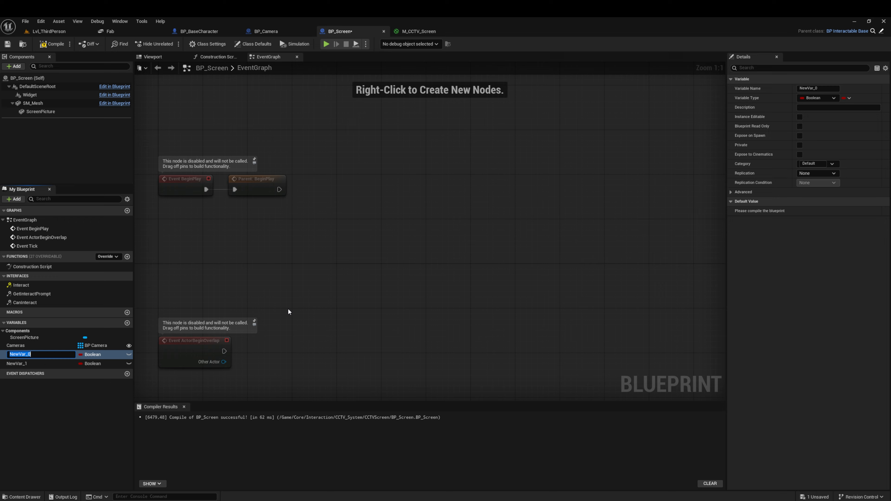
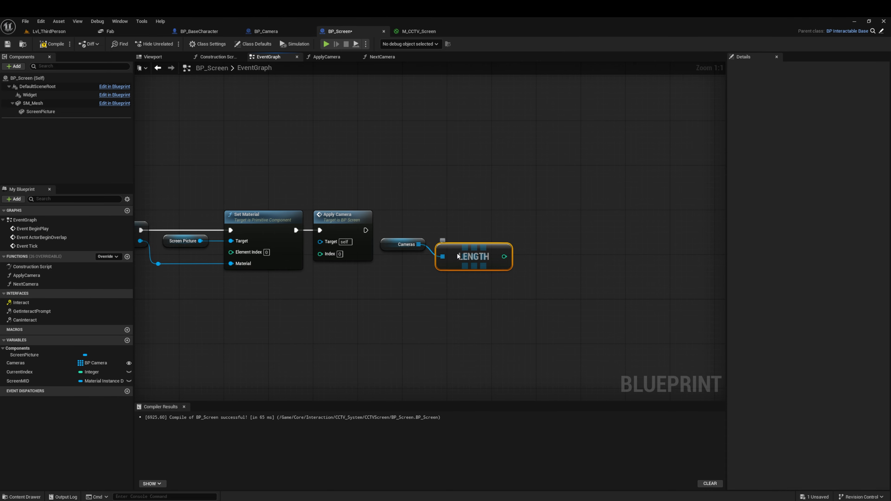
Step: Align the Cameras getter and its Length node in a straight row beside the Apply Camera node
drag(457, 257, 452, 245)
drag(562, 232, 404, 264)
key(q)
right_drag(530, 257, 461, 253)
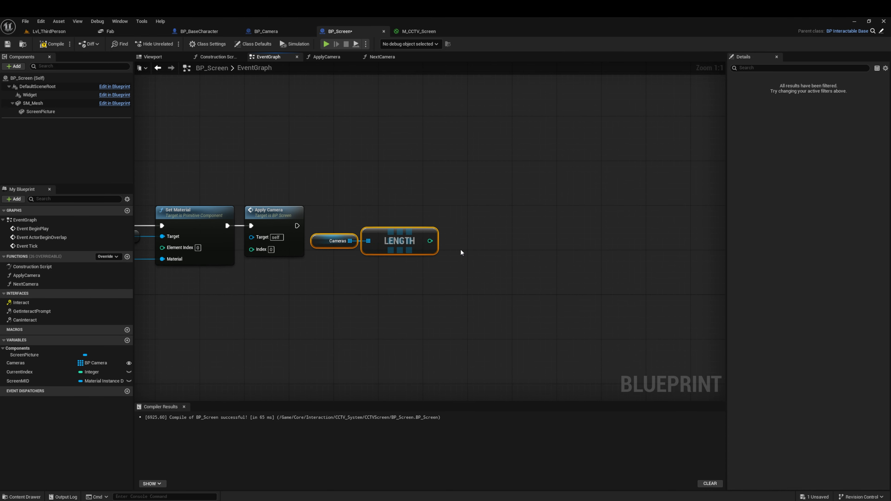
Step: Add a Greater (>) comparison checking the Cameras array length against 0 and align it with the Length node
drag(434, 245, 453, 243)
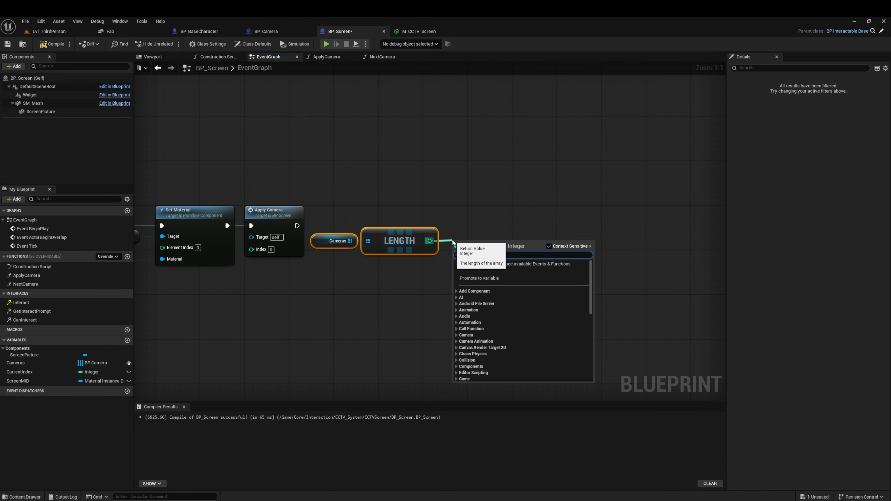
text(>)
key(Return)
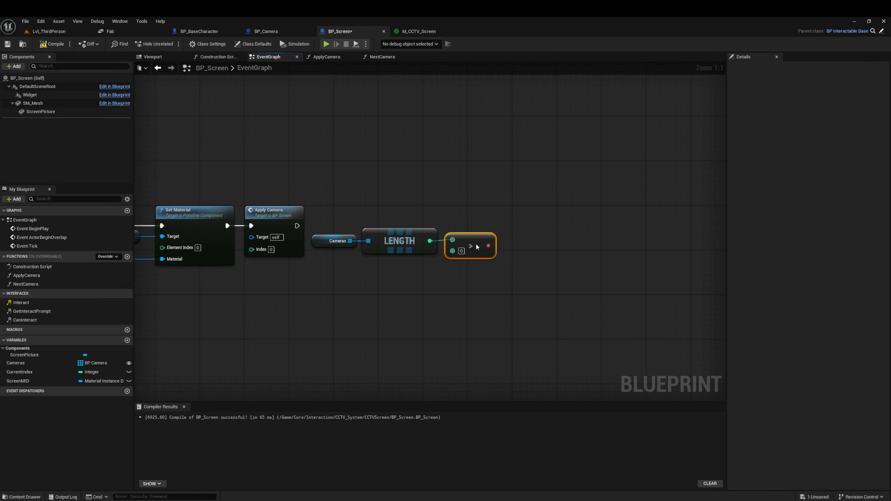
drag(420, 264, 345, 268)
key(q)
click(466, 282)
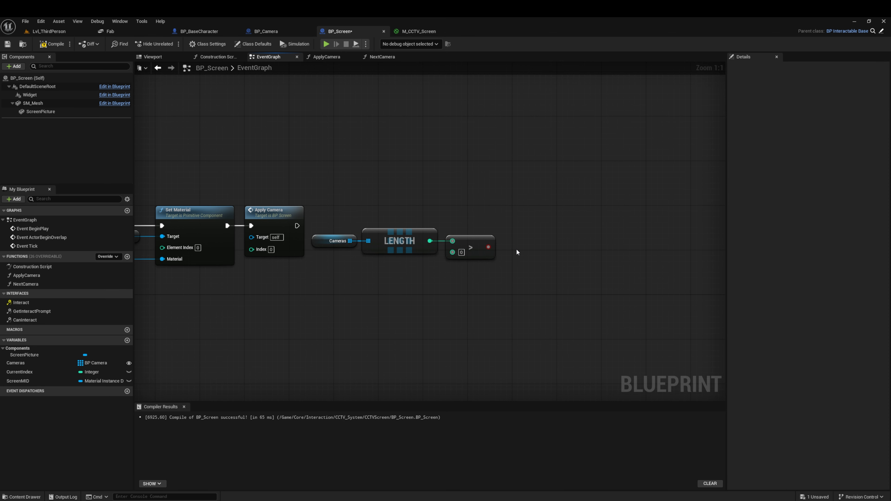
Step: Add a Branch executed after Apply Camera and use the greater-than result as its condition
key(b)
click(519, 235)
drag(546, 246, 540, 219)
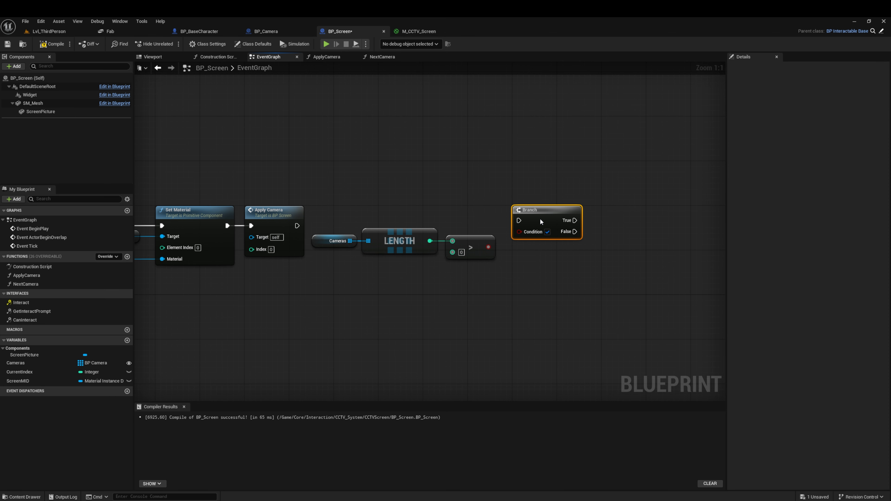
drag(298, 227, 538, 226)
drag(489, 247, 519, 238)
right_drag(635, 245, 508, 244)
Step: Duplicate the Apply Camera call with index 0, connect it to the Branch's True output and align the row
click(166, 217)
key(ctrl+c)
key(ctrl+v)
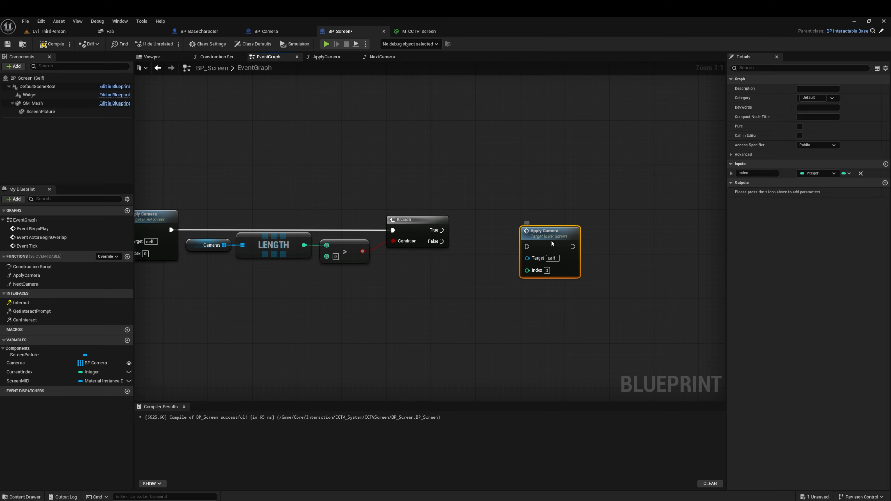
drag(556, 241, 507, 226)
drag(442, 229, 496, 234)
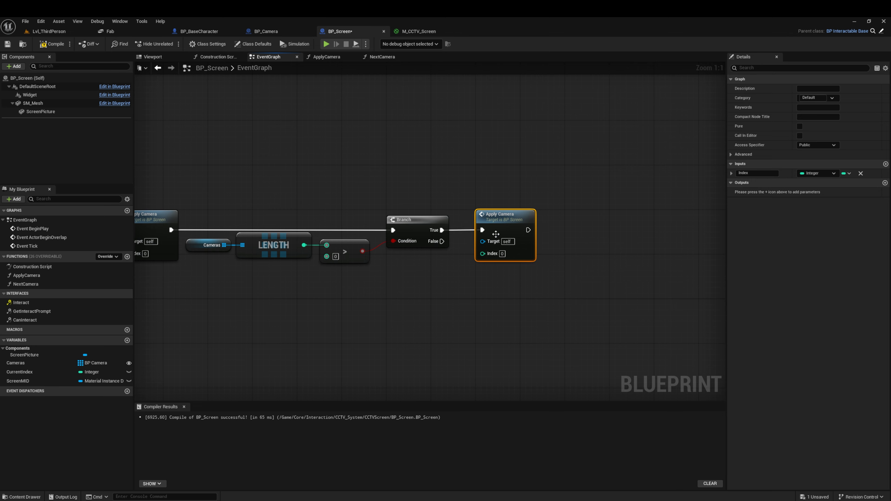
drag(588, 224, 169, 229)
key(q)
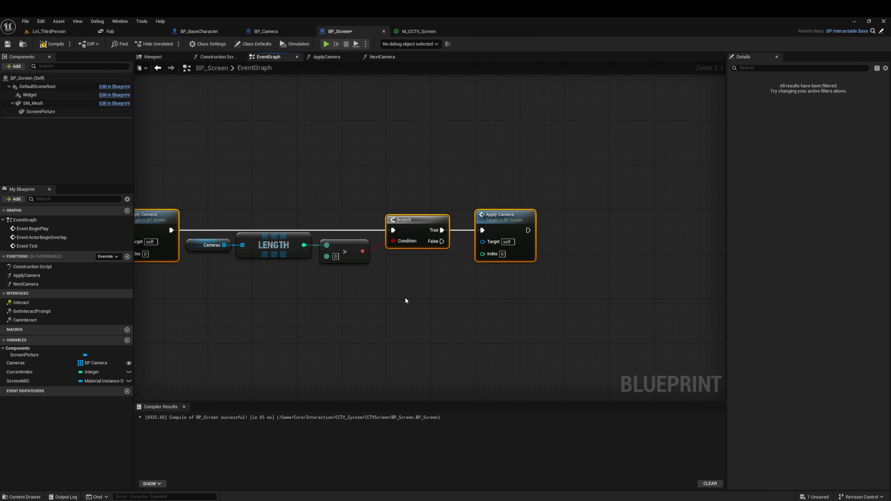
click(405, 299)
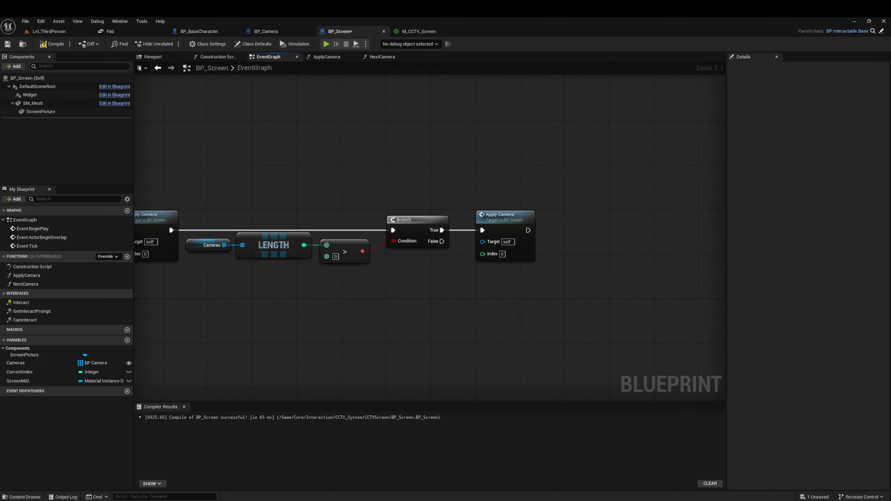
Step: Move the disabled ActorBeginOverlap and Tick event nodes lower to free space beneath Event BeginPlay
right_drag(303, 299, 549, 277)
right_drag(264, 284, 521, 269)
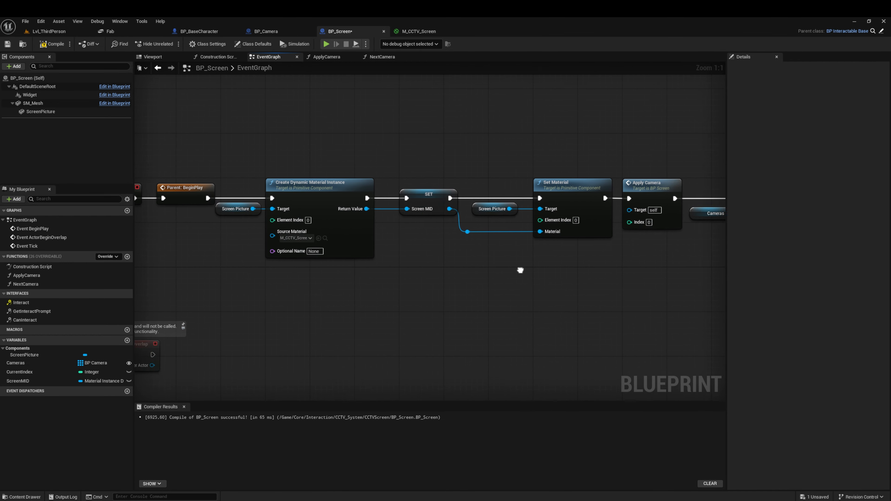
right_drag(286, 307, 413, 285)
right_drag(337, 300, 339, 162)
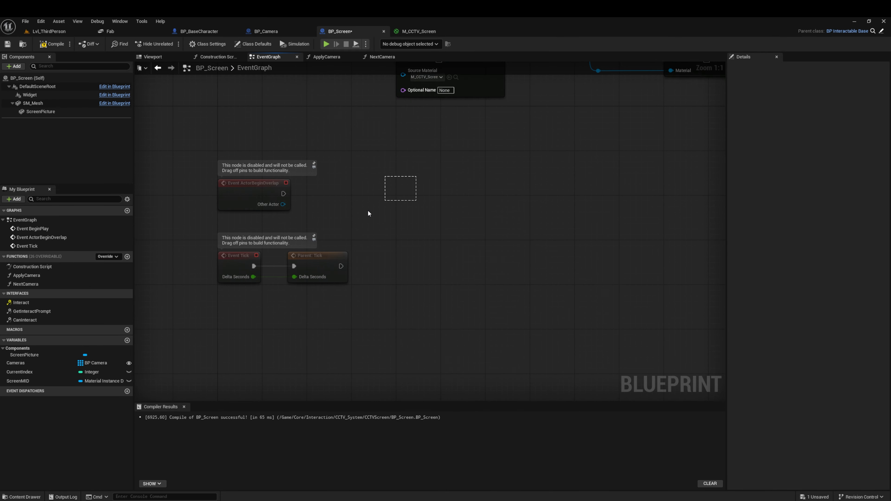
drag(369, 211, 233, 325)
drag(252, 182, 253, 245)
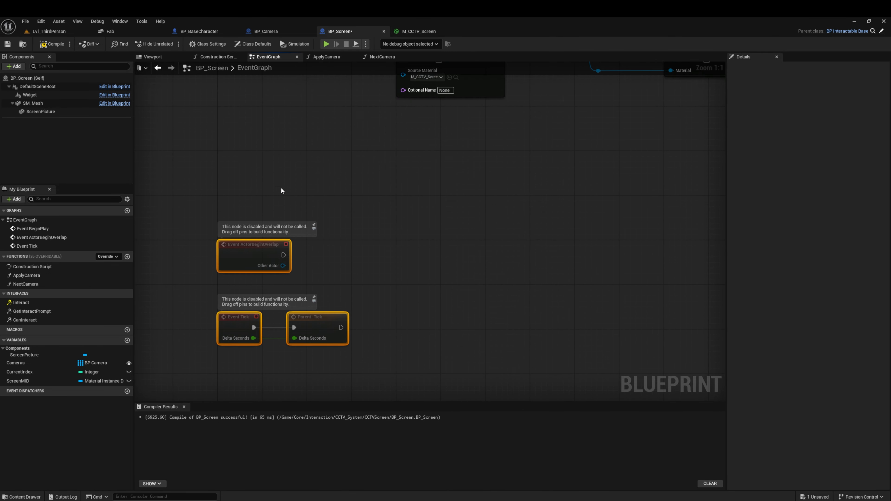
right_drag(281, 190, 305, 328)
click(338, 285)
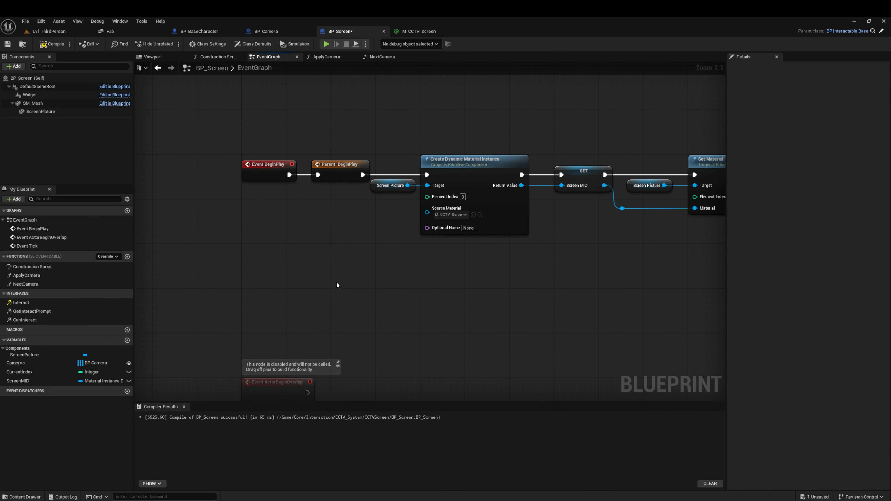
Step: Implement the Interact interface event and place its node directly beneath Event BeginPlay
double_click(19, 302)
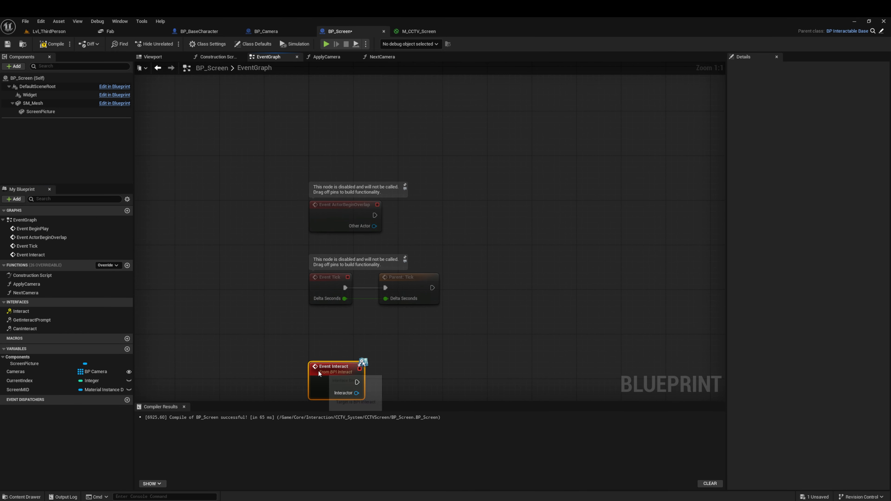
drag(318, 372, 330, 137)
right_drag(478, 127, 498, 316)
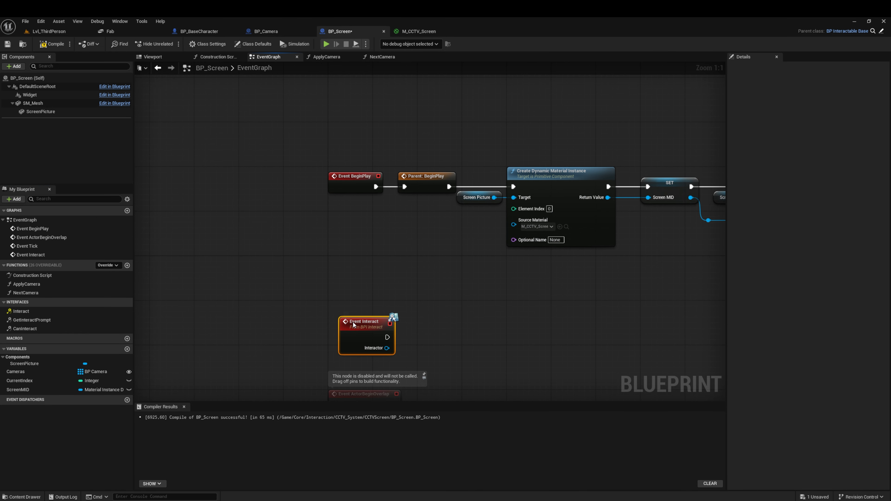
drag(354, 325, 344, 268)
right_drag(453, 285, 323, 261)
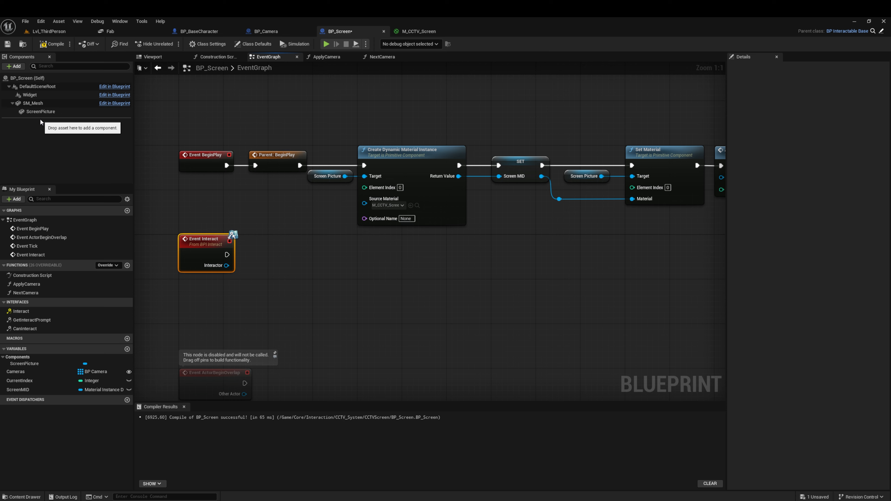
Step: Call the NextCamera function from Event Interact, then compile and save BP_Screen
drag(25, 292, 294, 250)
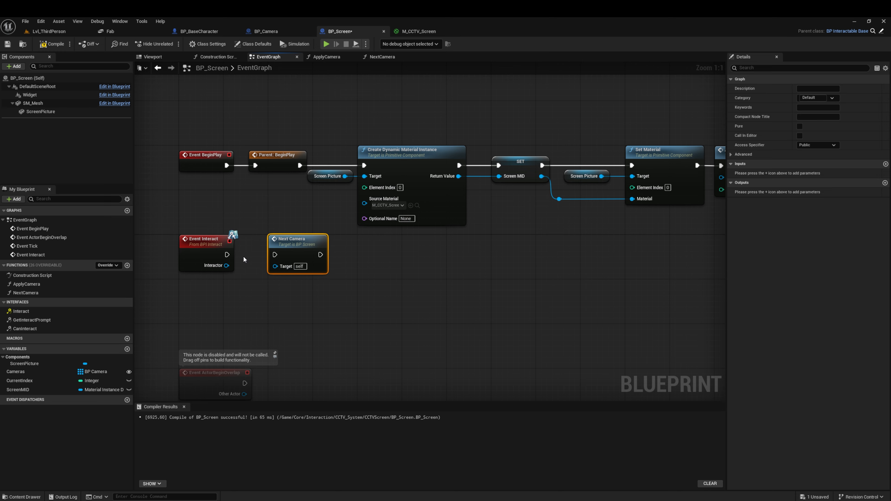
drag(227, 255, 275, 255)
drag(380, 245, 196, 283)
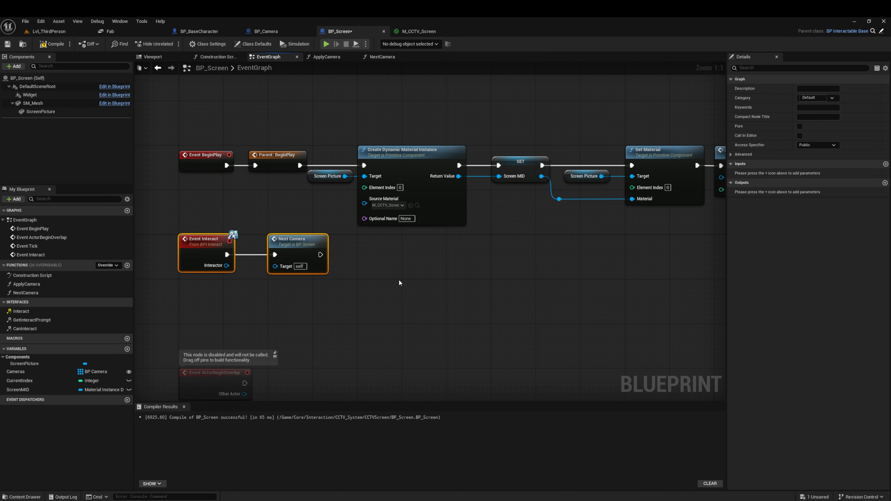
click(52, 43)
click(8, 45)
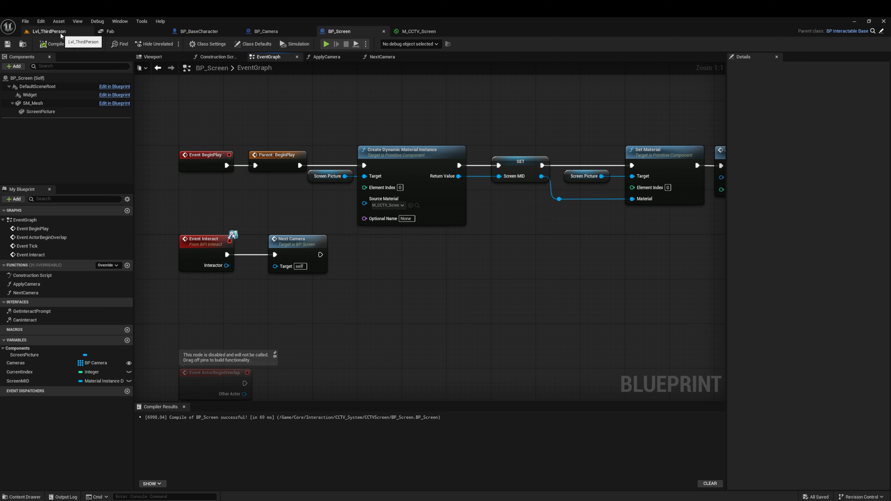
Step: Place a BP_Screen from the CCTVScreen folder on the middle of the desk in Lvl_ThirdPerson
click(49, 32)
right_drag(326, 182, 343, 197)
key(w)
key(d)
key(w)
key(a)
key(d)
key(w)
click(341, 355)
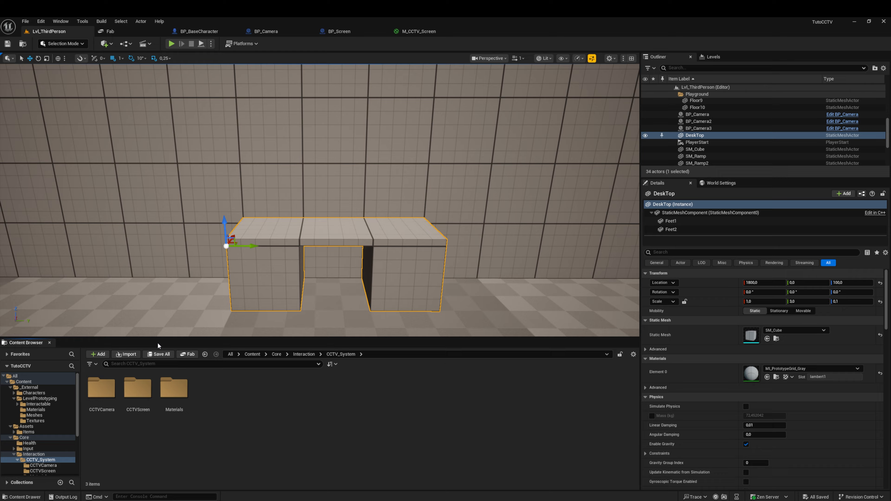
double_click(136, 397)
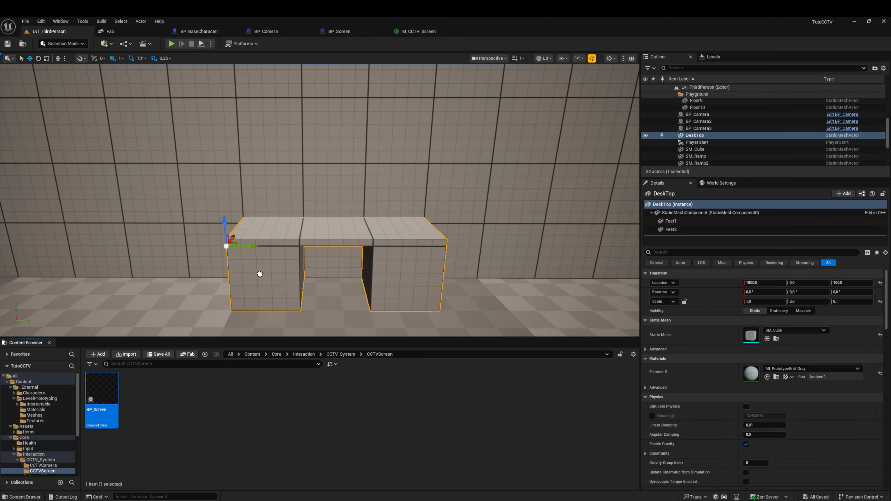
drag(259, 273, 344, 222)
scroll(343, 222, up, 5)
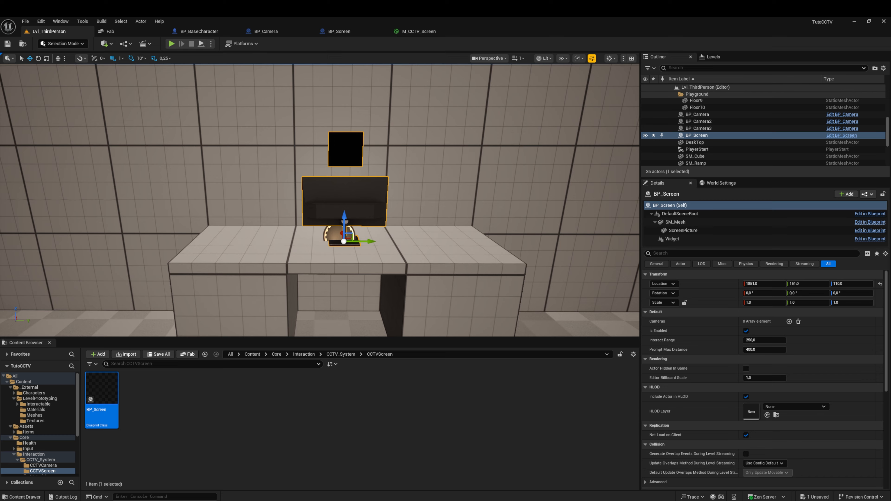
Step: Turn the placed BP_Screen 180° about its vertical axis and move it to about X 1872, Y 150 on the desk
click(39, 59)
drag(313, 250, 347, 259)
key(a)
right_drag(259, 174, 364, 174)
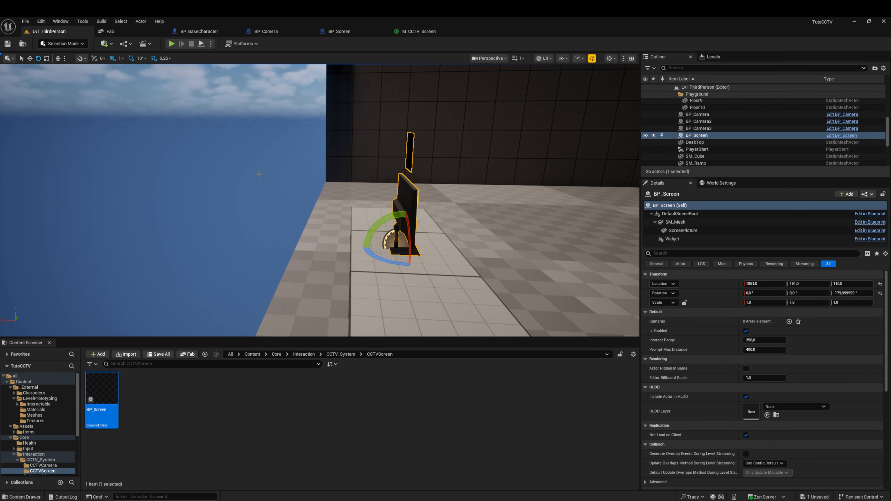
click(30, 59)
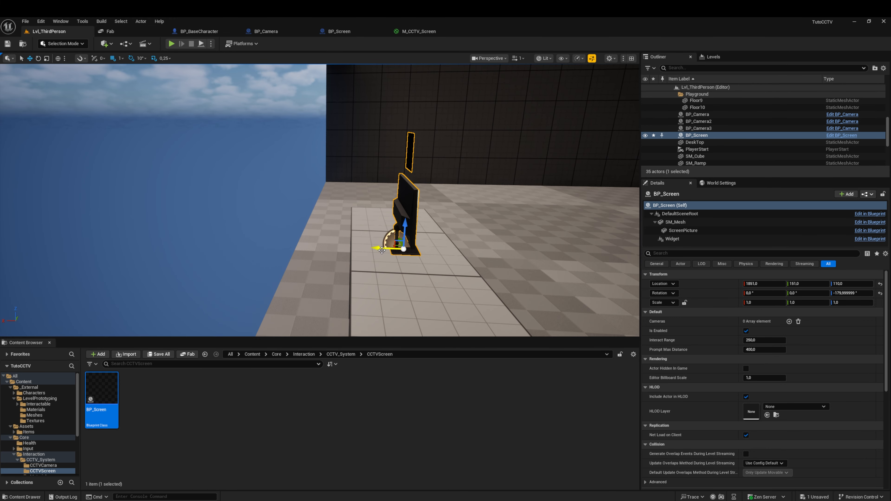
drag(382, 250, 356, 247)
right_drag(425, 235, 424, 235)
key(d)
drag(354, 214, 351, 214)
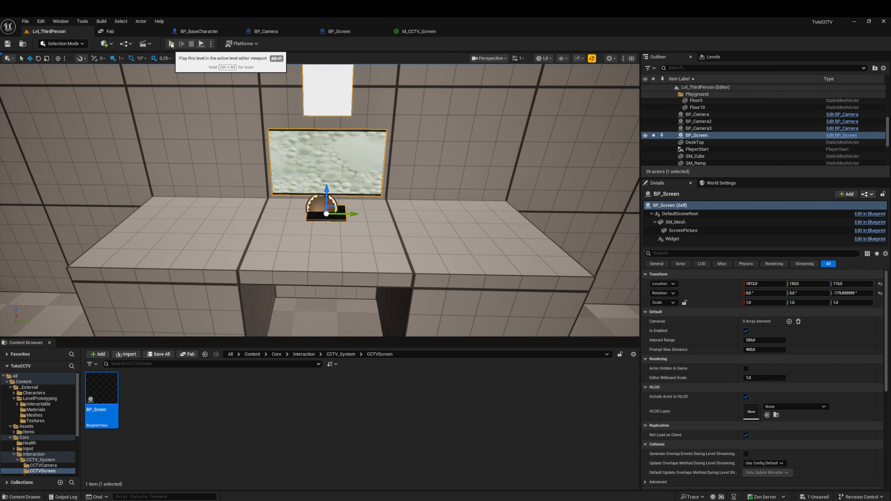
Step: Play the level, walk up to the monitor on the desk to check its picture and interaction prompt, and stop playing
click(172, 44)
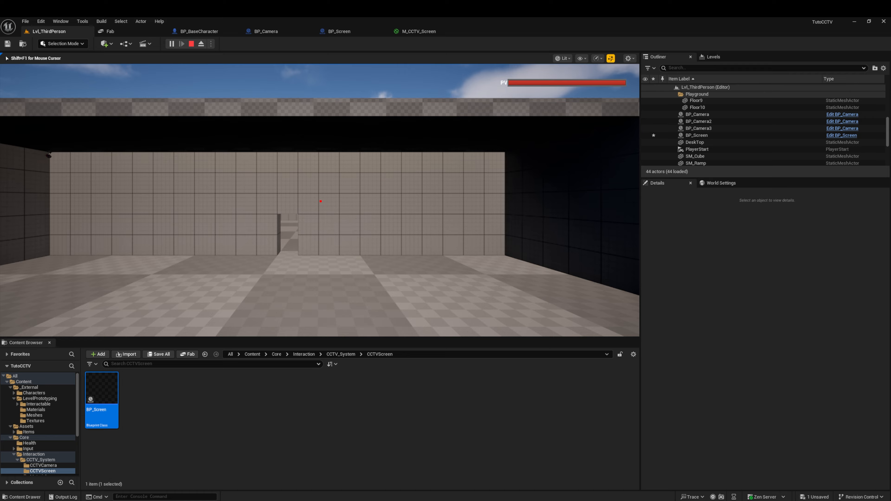
key(w)
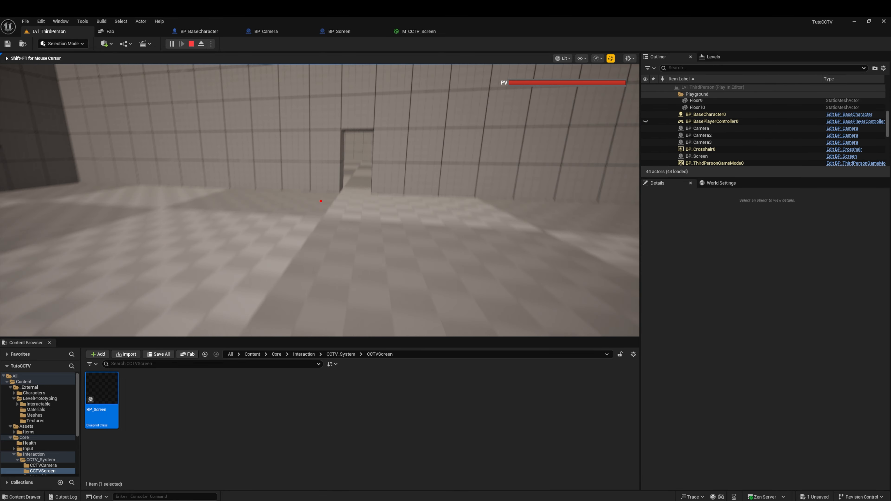
key(w)
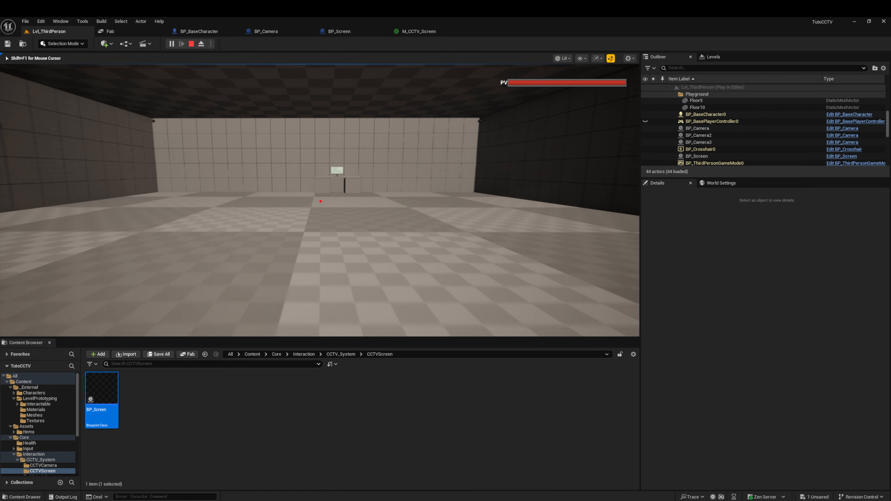
key(w)
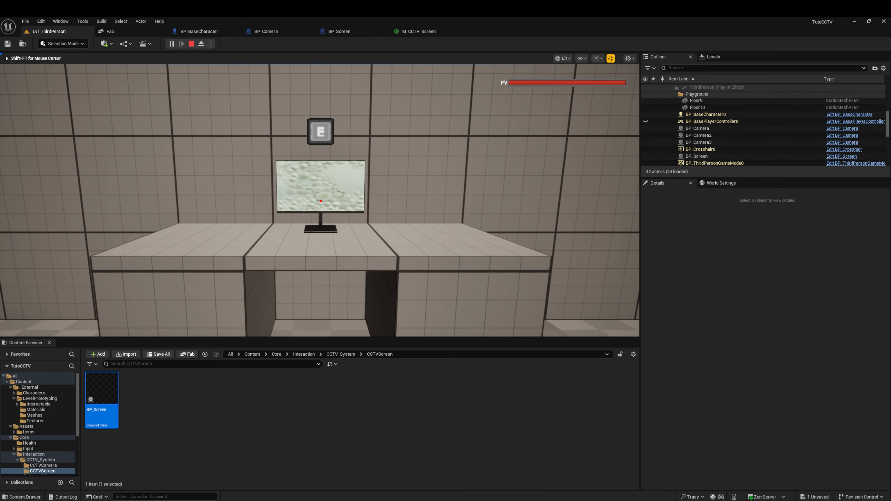
key(Escape)
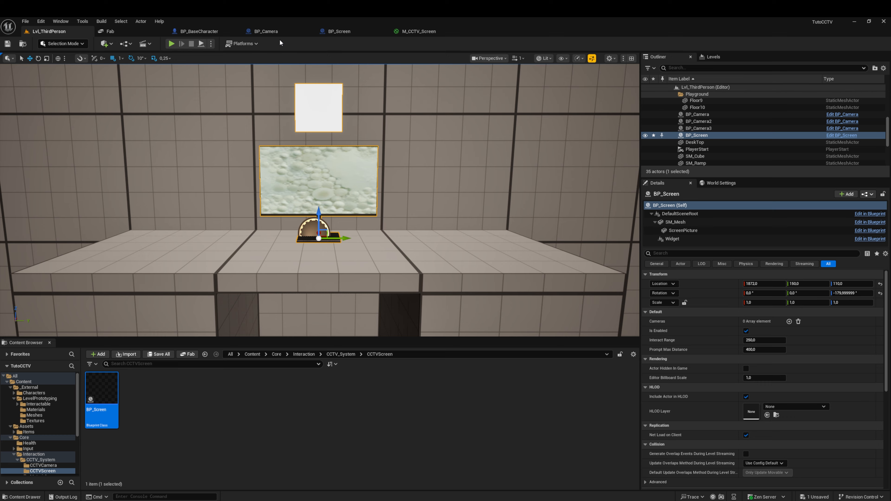
click(338, 32)
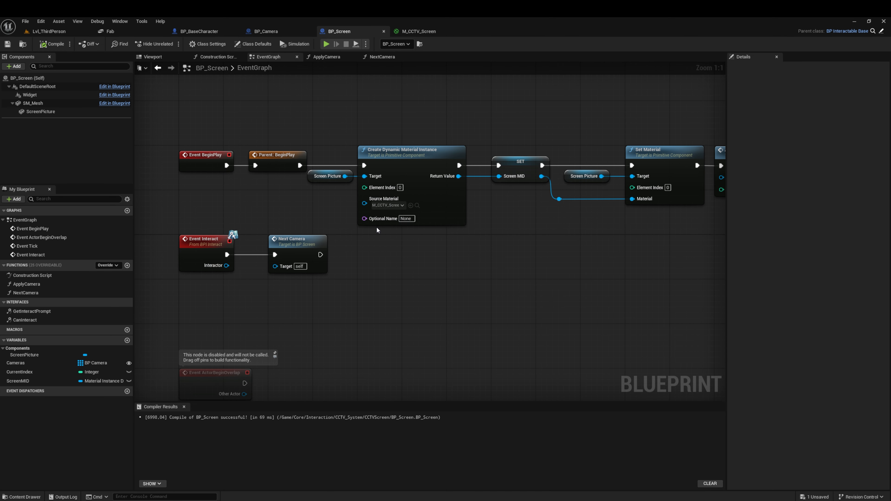
right_drag(534, 245, 491, 241)
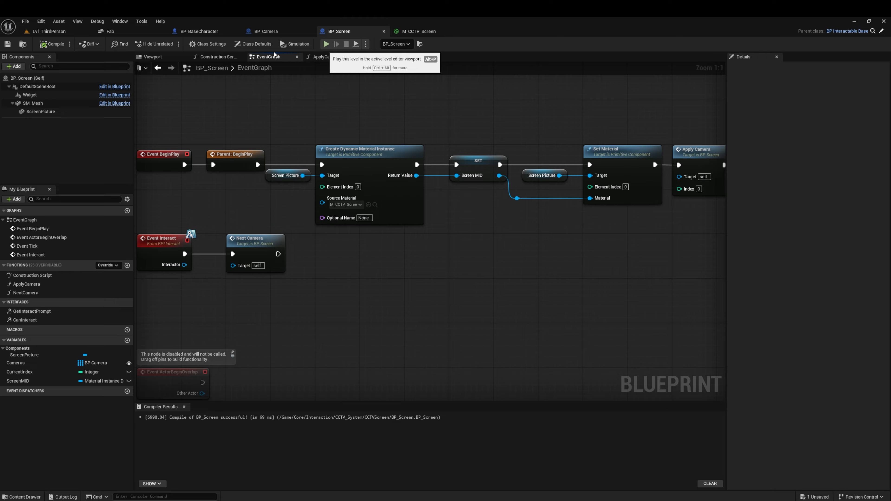
Step: Add two elements to the Cameras array of the BP_Screen placed in Lvl_ThirdPerson
click(48, 31)
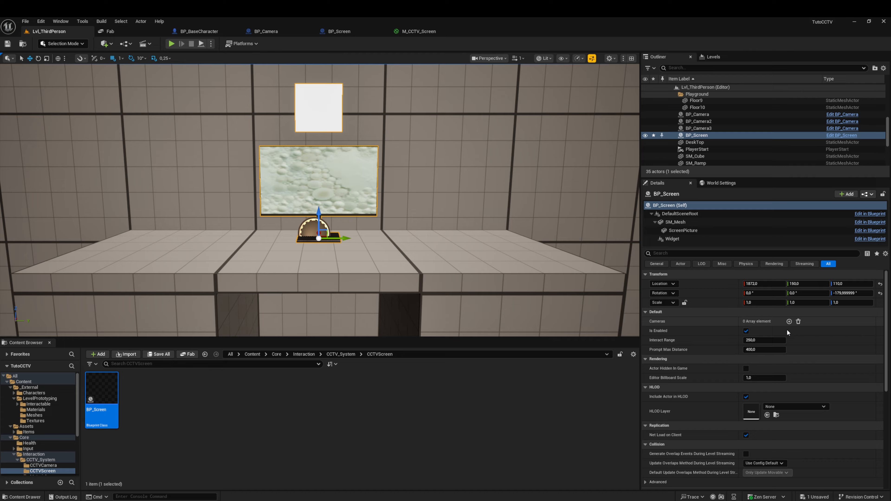
click(789, 321)
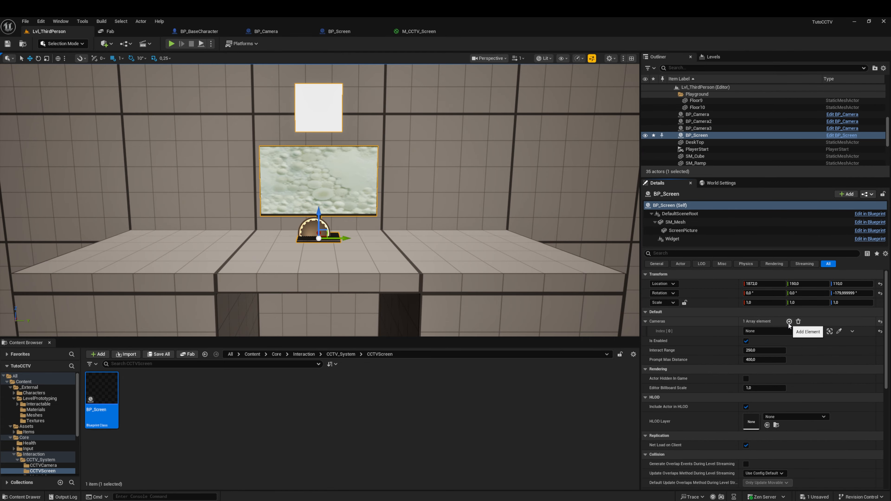
click(789, 321)
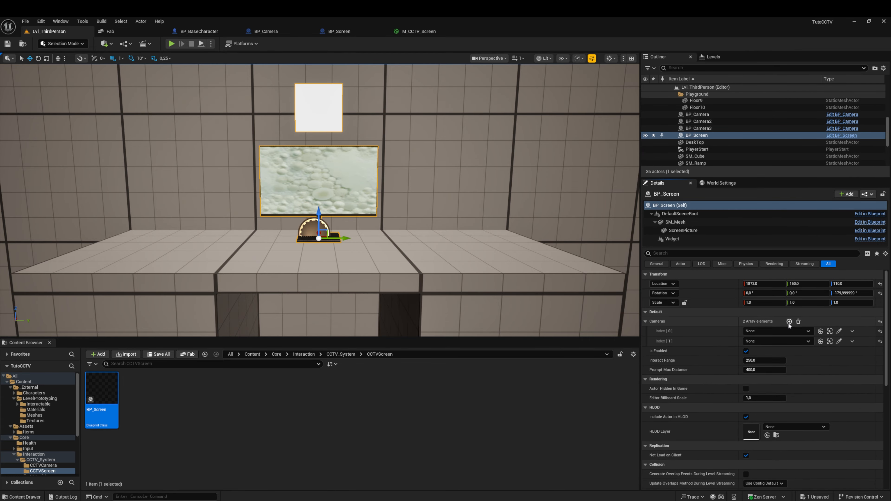
Step: Assign BP_Camera and BP_Camera2 from the scene to the first two elements of the placed BP_Screen's Cameras array
click(839, 331)
right_drag(498, 237, 558, 210)
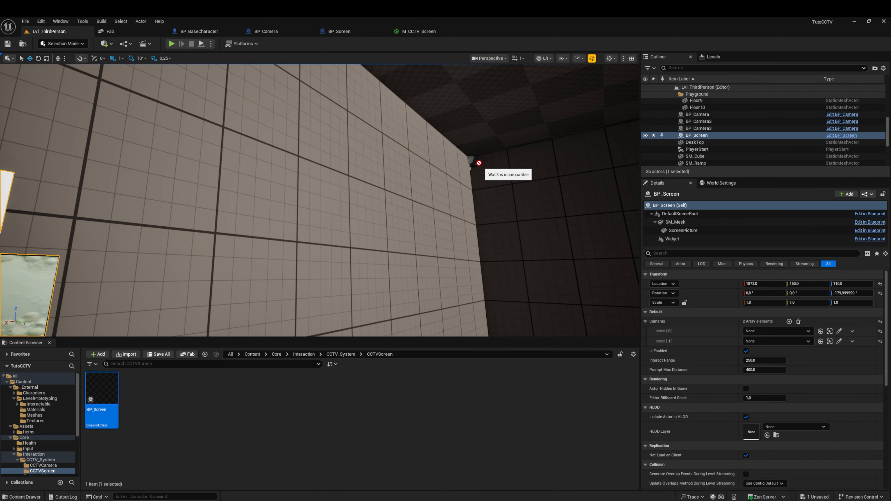
click(839, 341)
right_drag(413, 265, 359, 251)
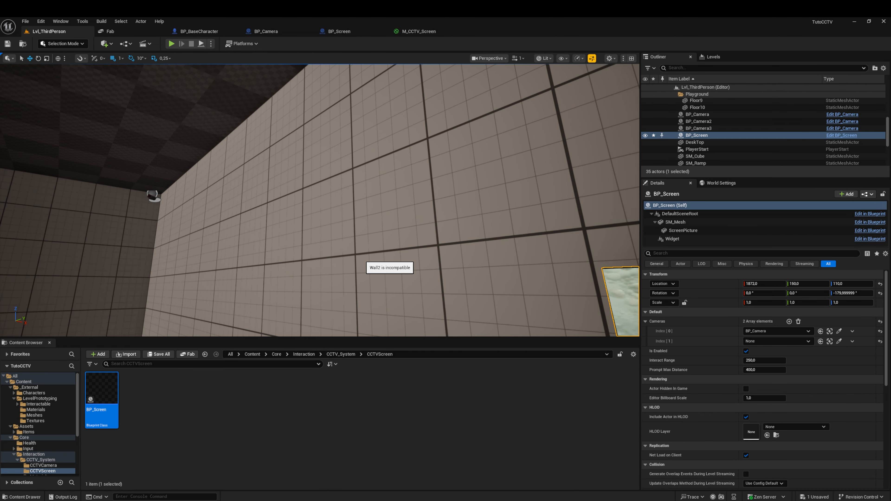
click(154, 196)
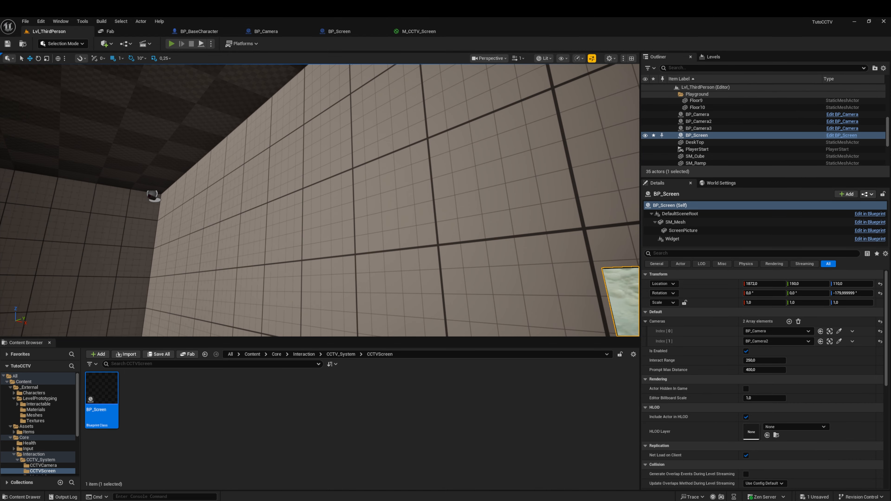
Step: Play the level, walk through the doorway to the desk monitor to check its camera feed, and stop playing
key(alt+p)
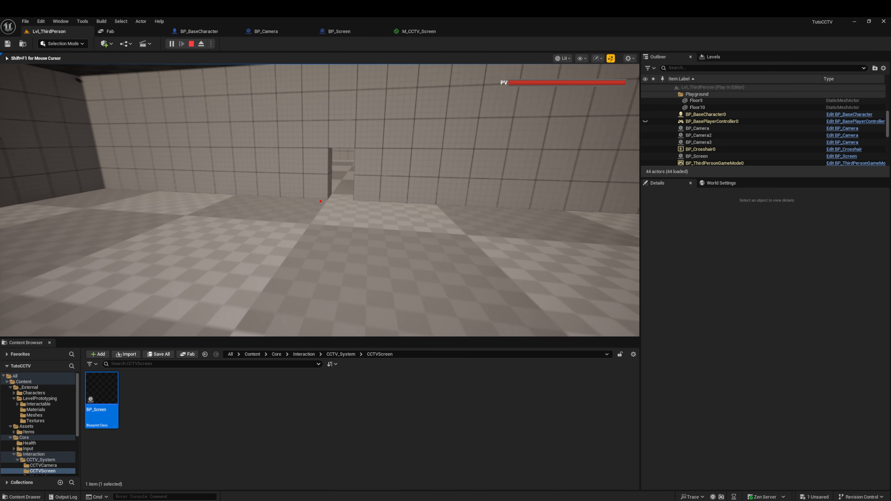
key(w)
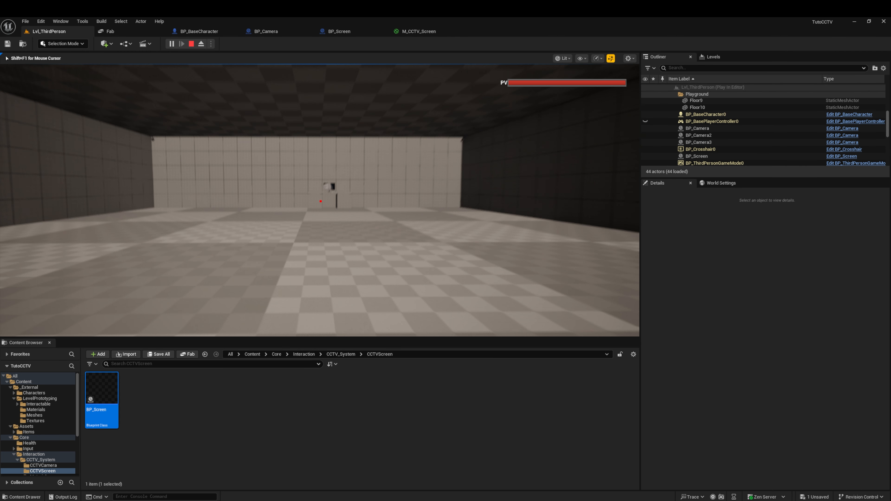
key(w)
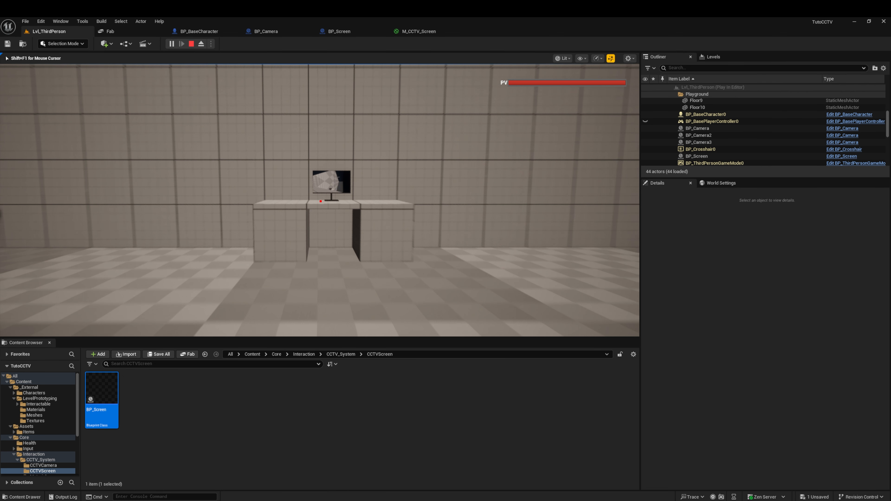
key(w)
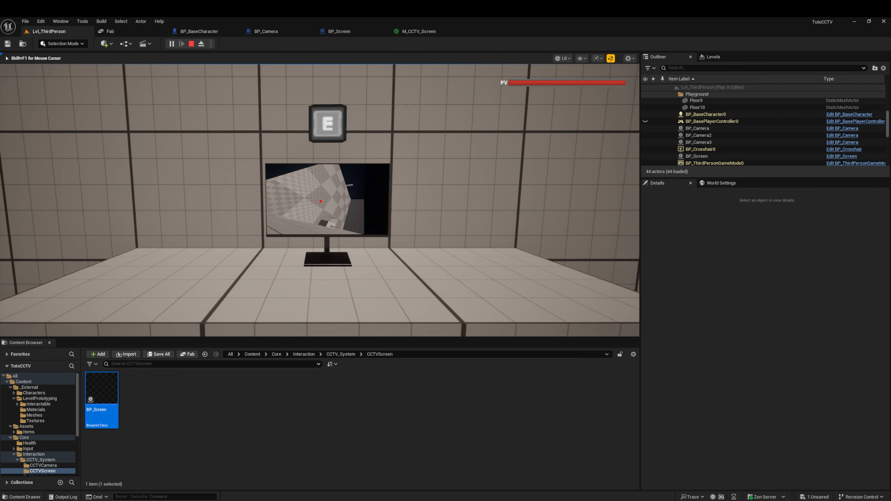
key(Escape)
key(s)
right_drag(353, 173, 353, 173)
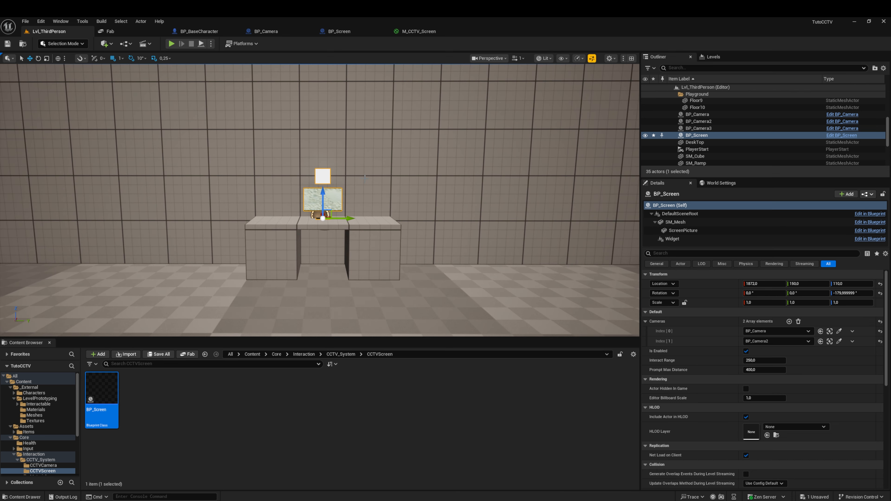
right_drag(353, 173, 353, 173)
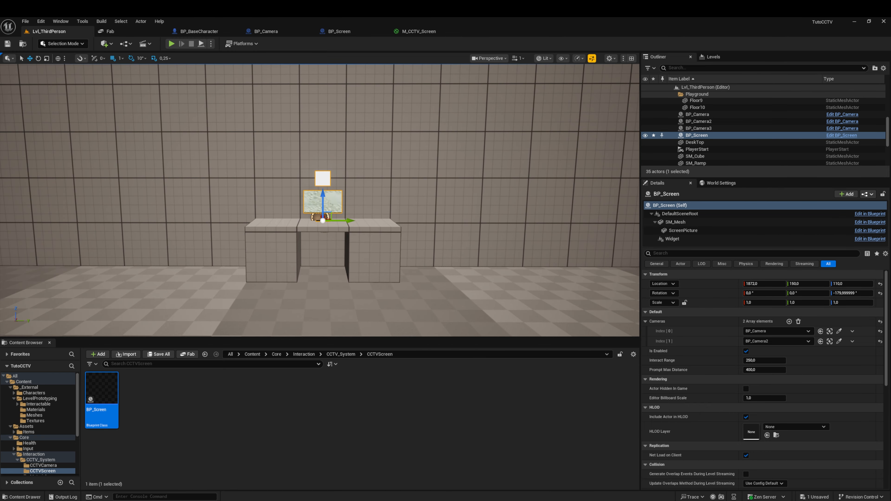
right_click(364, 179)
click(329, 197)
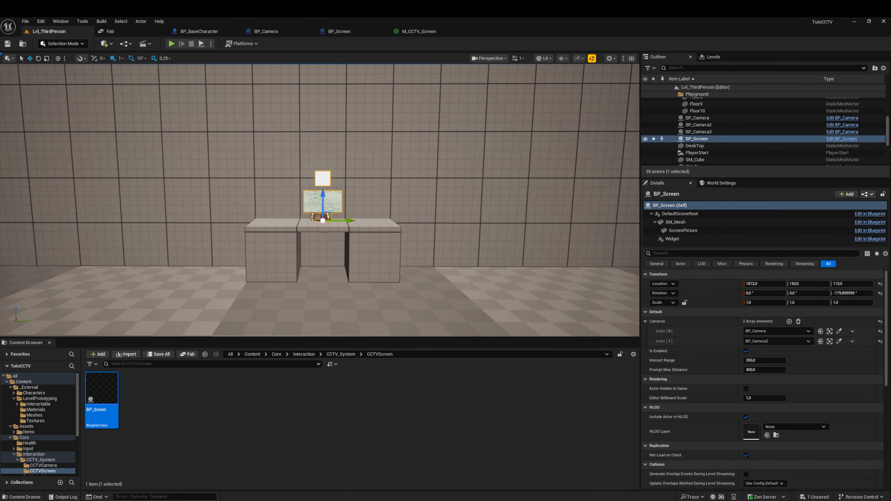
right_drag(395, 227, 395, 226)
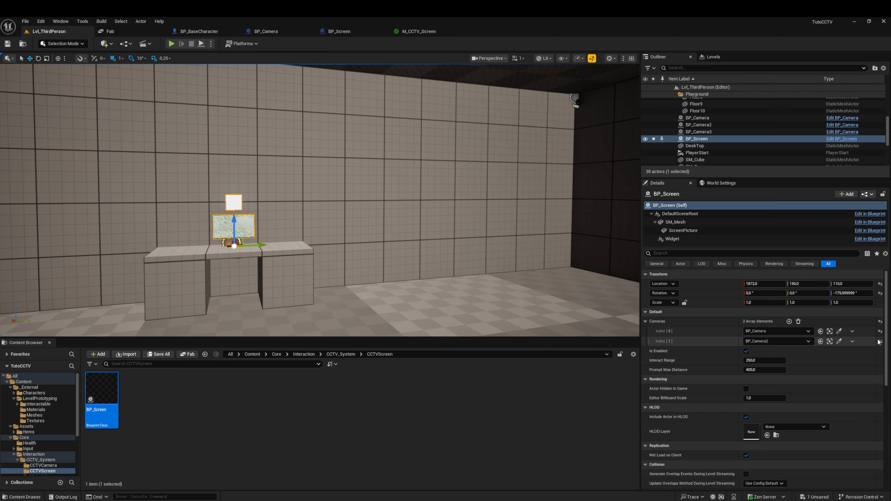
Step: Empty the Cameras array of the placed BP_Screen and add three new elements to it
click(799, 322)
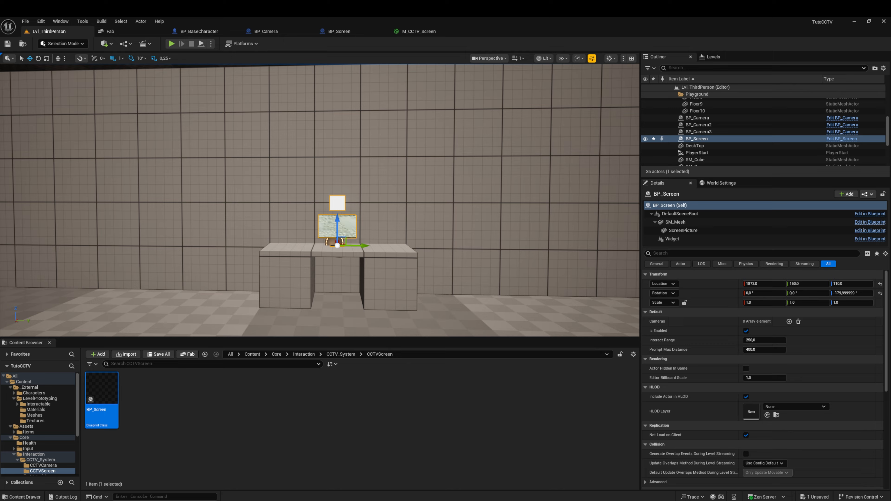
right_drag(267, 225, 267, 224)
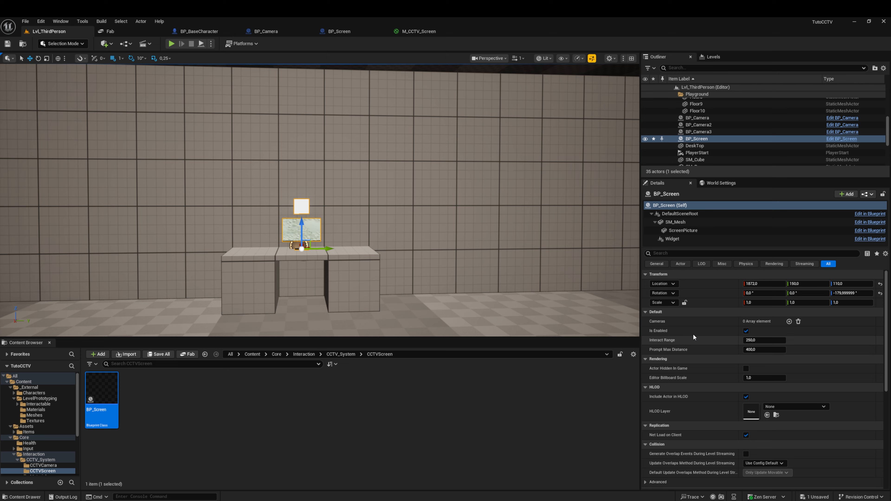
right_drag(358, 250, 362, 252)
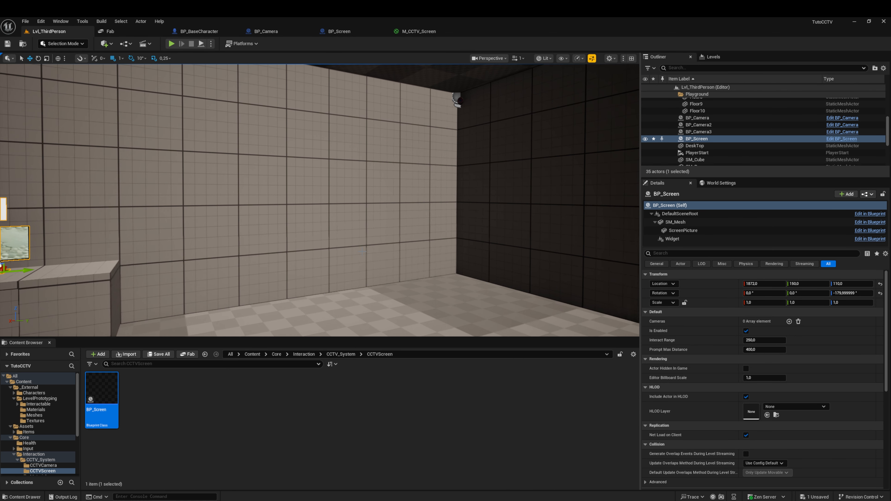
click(789, 322)
click(789, 321)
click(789, 322)
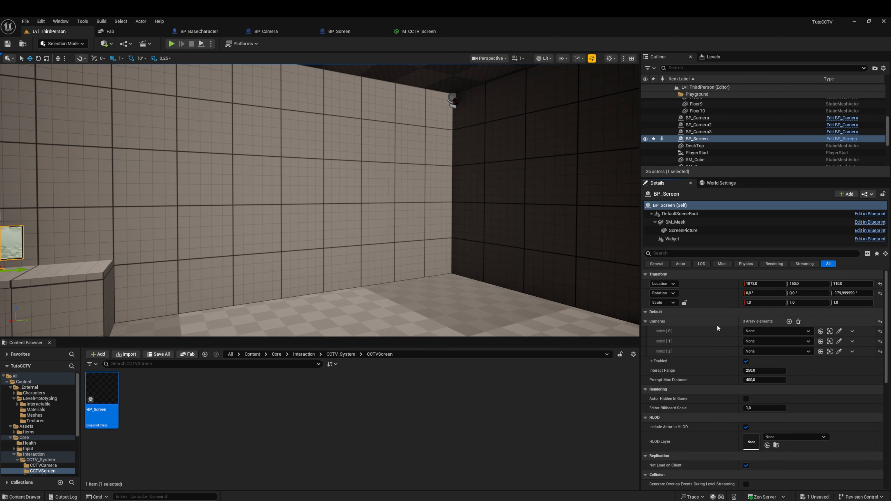
Step: Assign BP_Camera, BP_Camera2 and BP_Camera3 from the scene to the Cameras array elements 0, 1 and 2 in that order
right_drag(358, 250, 344, 250)
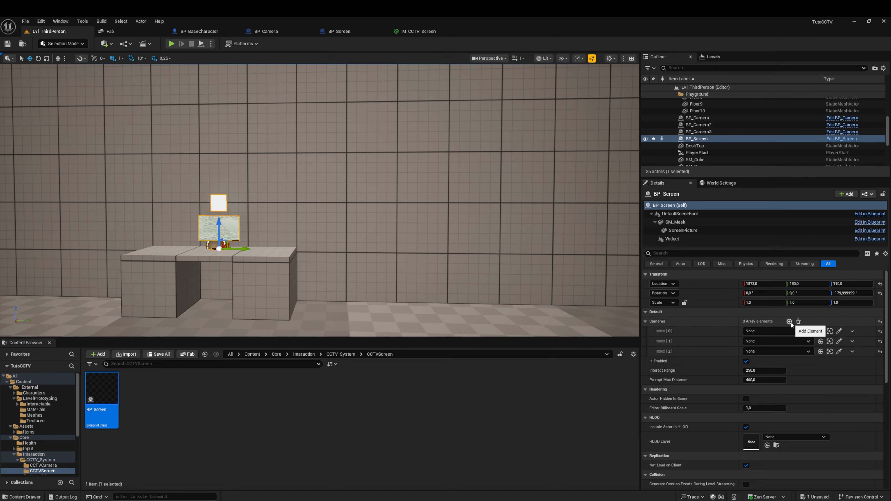
right_drag(438, 246, 509, 247)
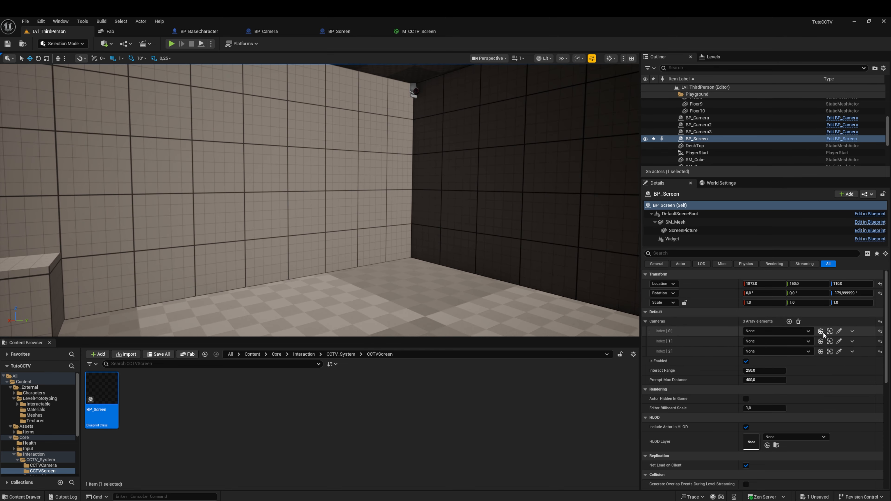
click(839, 332)
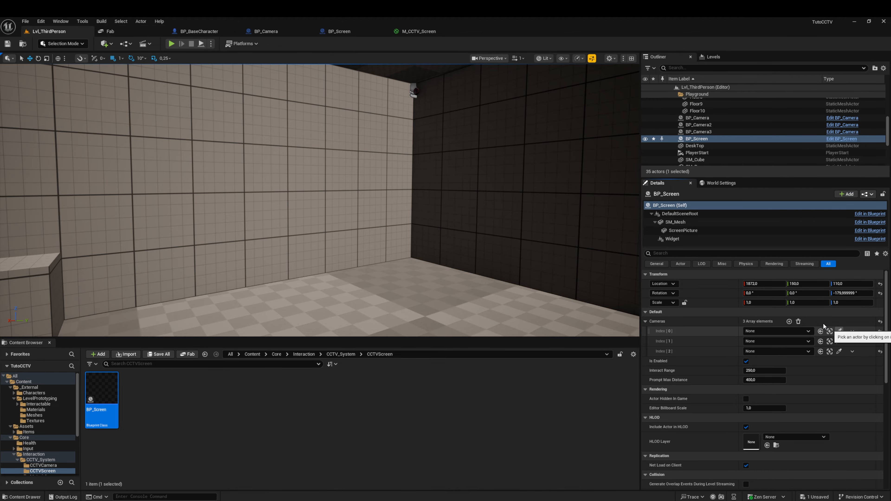
click(417, 90)
click(839, 342)
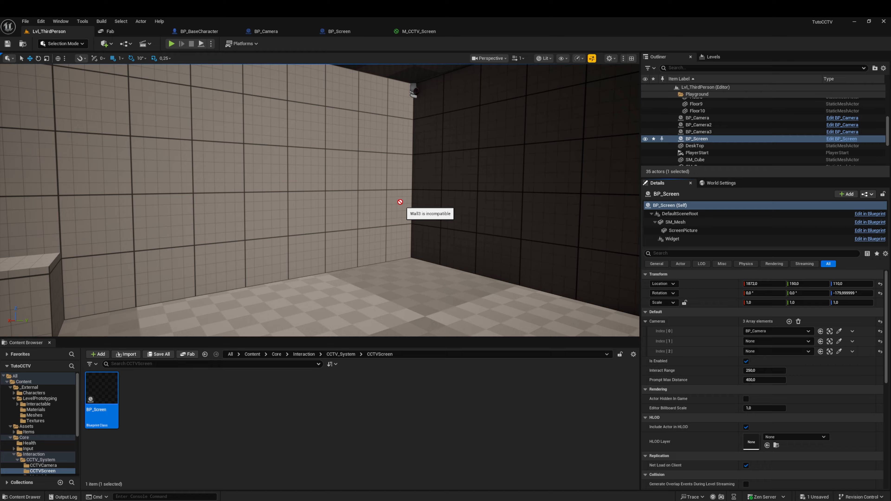
right_drag(400, 202, 584, 227)
key(w)
click(358, 204)
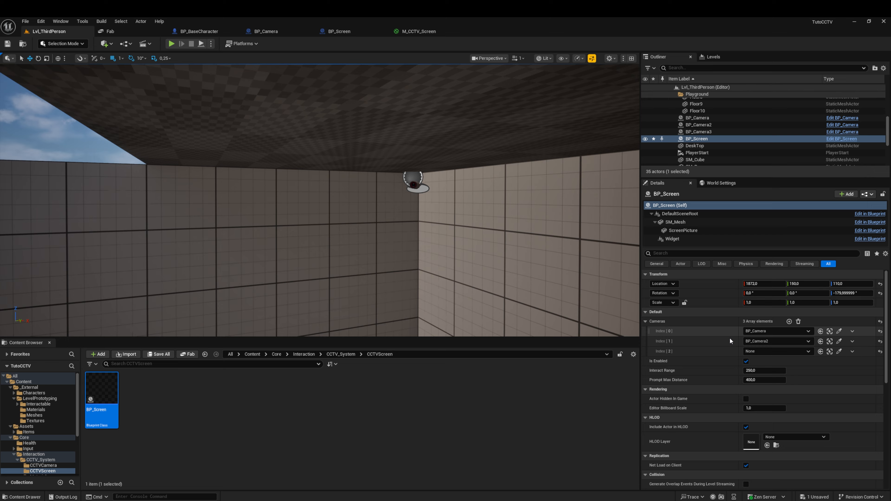
click(839, 351)
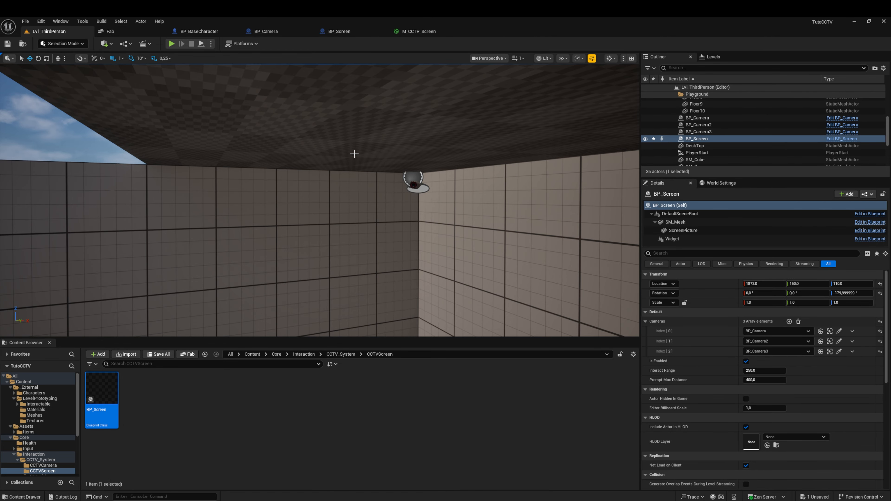
Step: Play the level, walk to the desk monitor, interact twice to cycle through its camera feeds, and stop playing
click(172, 46)
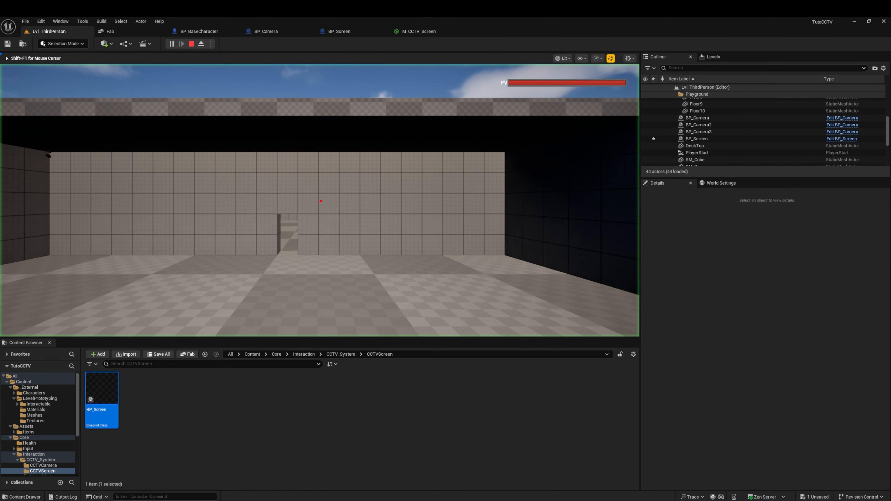
key(w)
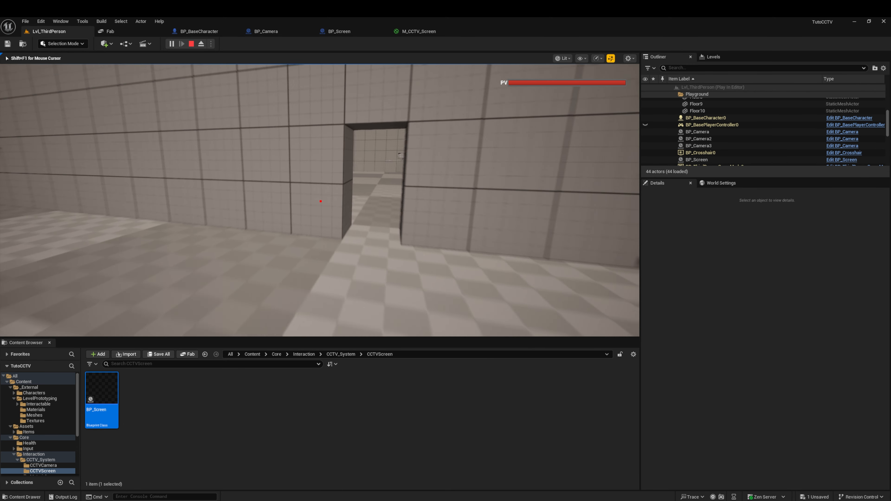
key(w)
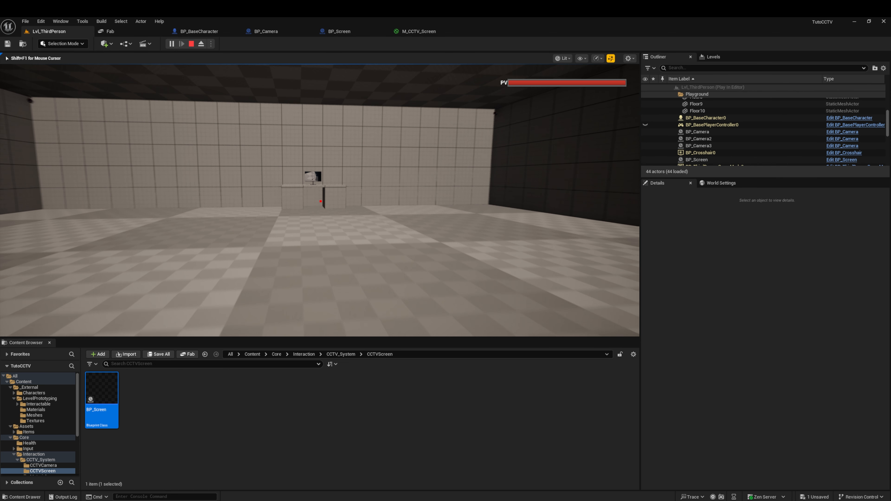
key(w)
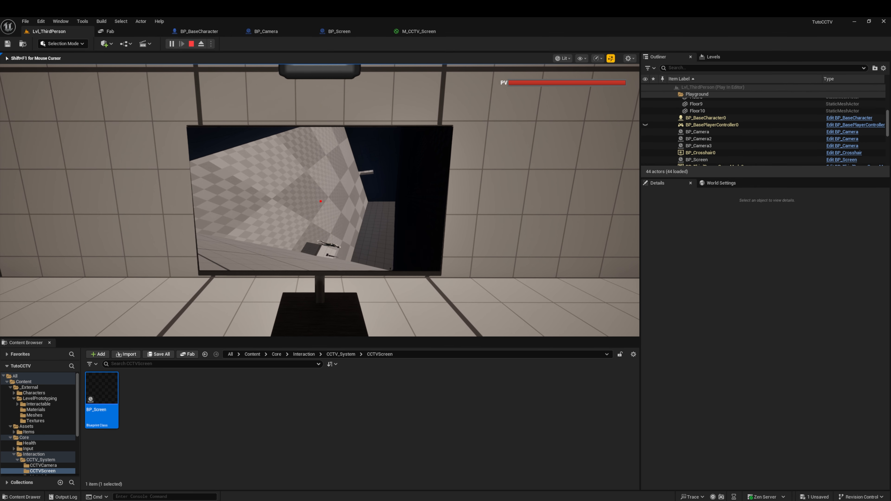
key(e)
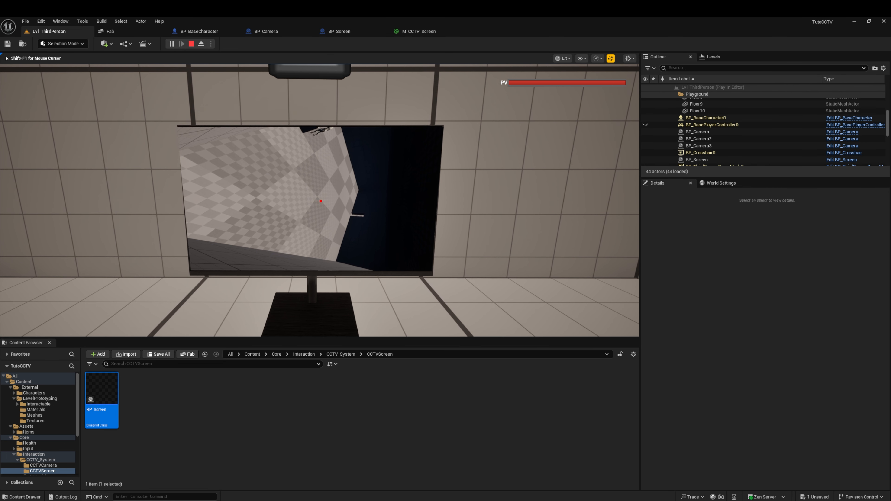
key(e)
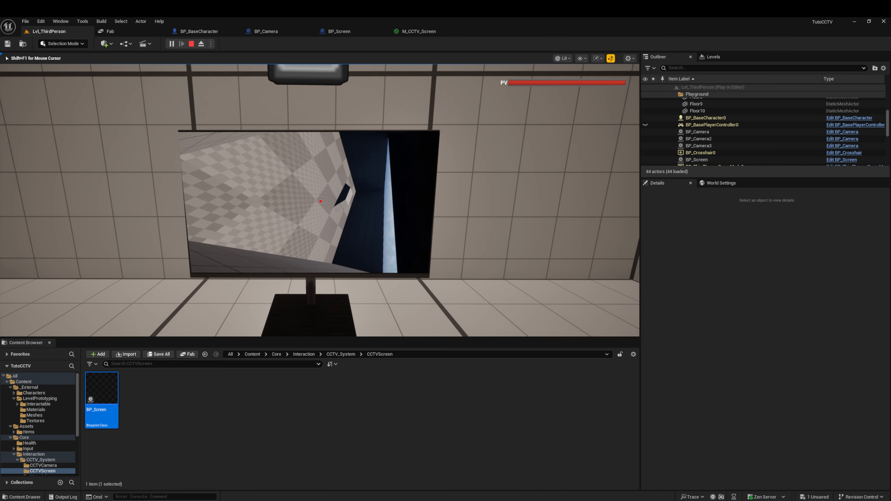
key(Escape)
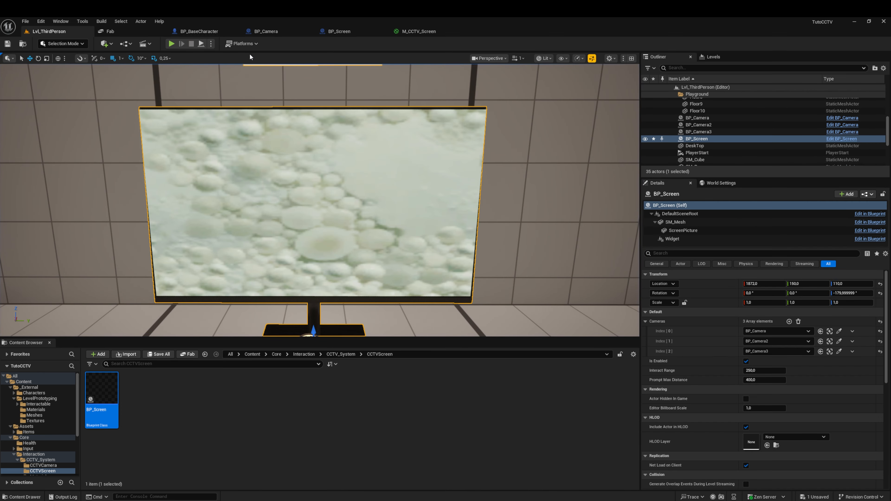
Step: Rotate the ScreenPicture component of BP_Screen 90° within the plane of the monitor and save the blueprint
click(360, 35)
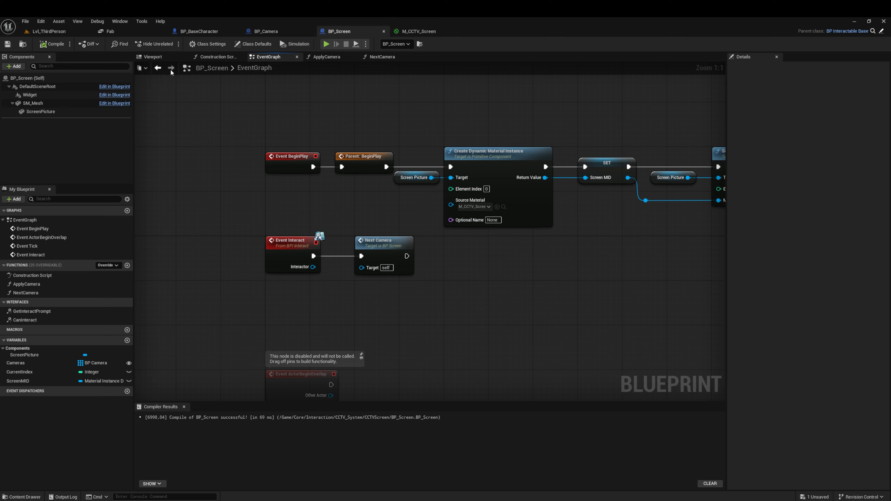
click(153, 57)
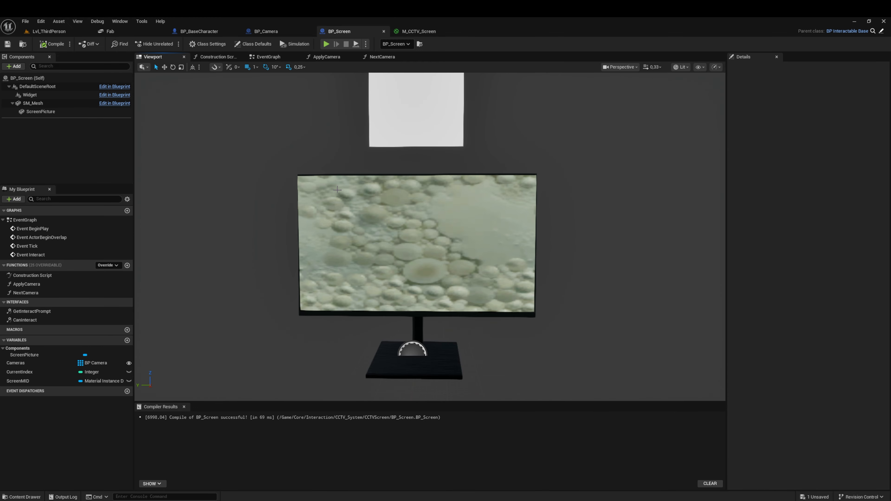
click(39, 111)
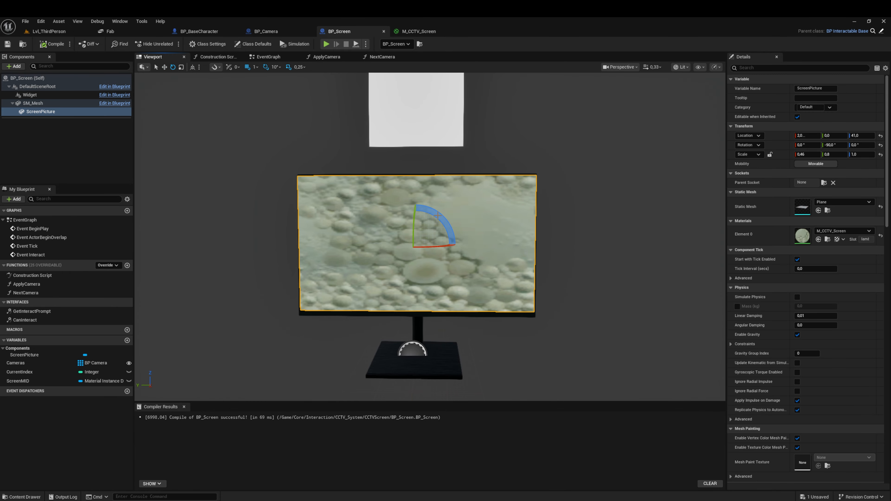
key(w)
mouse_move(430, 237)
right_down()
mouse_move(398, 237)
mouse_move(430, 238)
right_up()
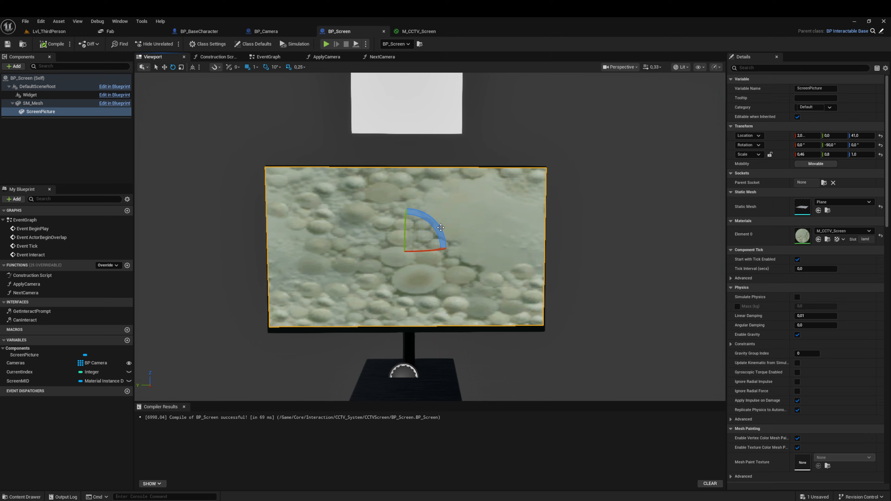
drag(438, 224, 423, 211)
drag(428, 283, 448, 248)
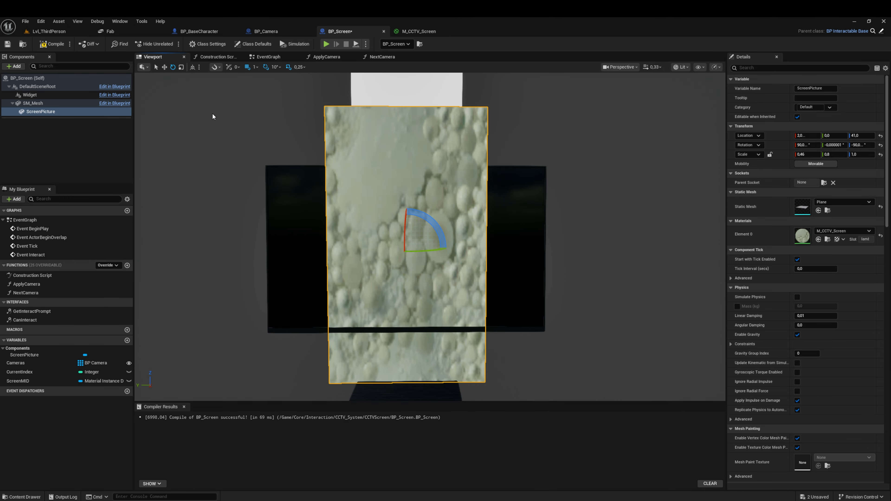
click(7, 46)
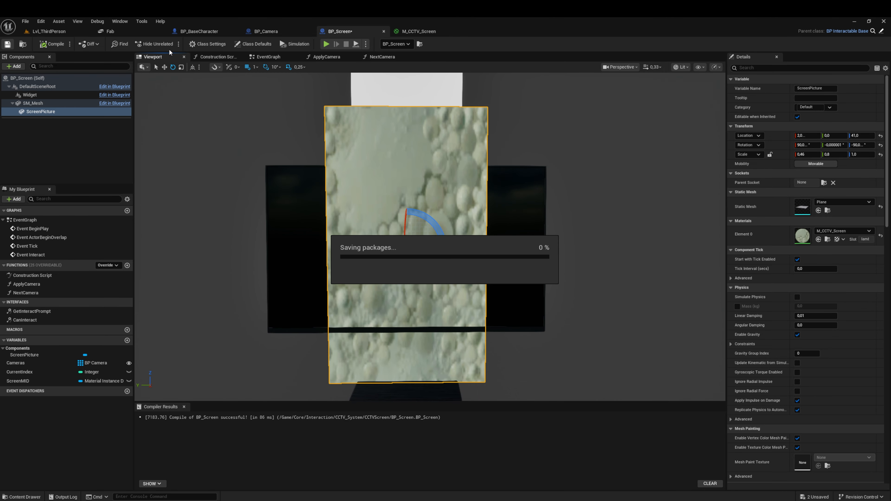
Step: Play the level, walk to the desk monitor to check the rotated picture, and stop playing
click(326, 44)
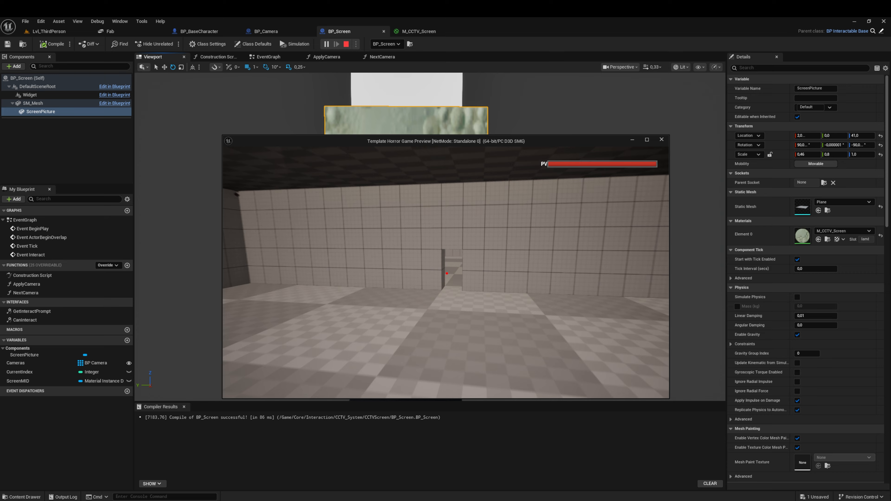
key(w)
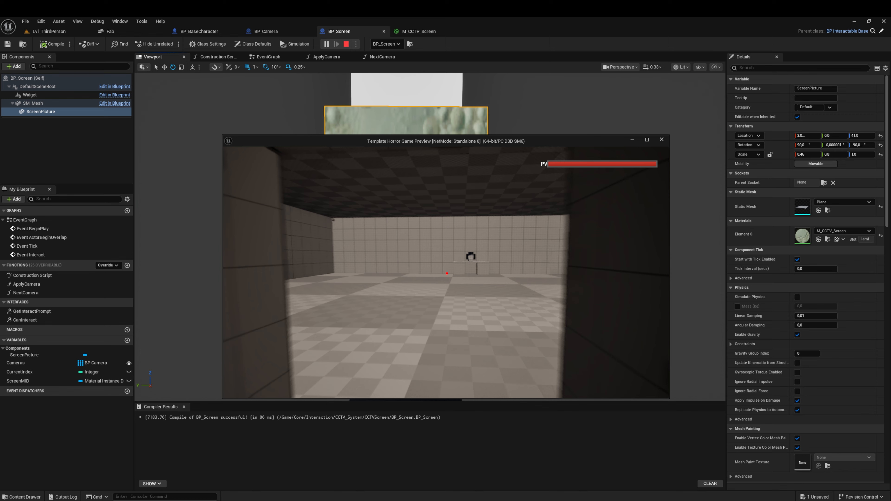
key(w)
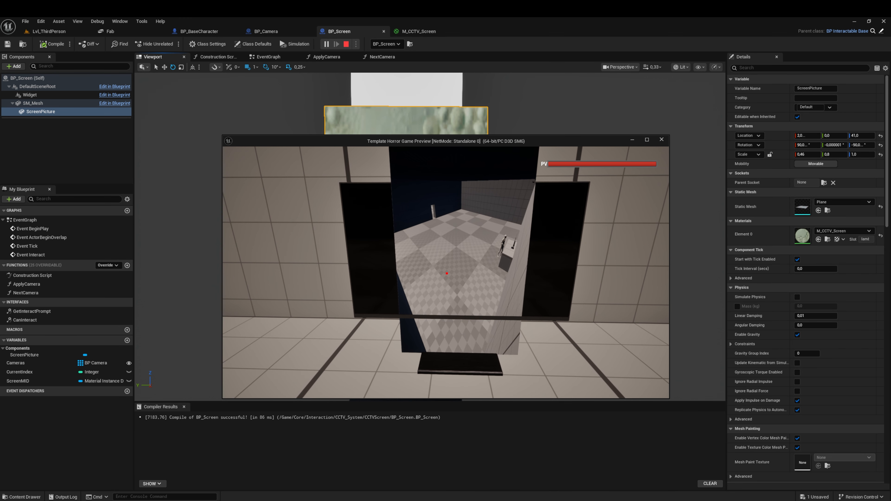
key(Escape)
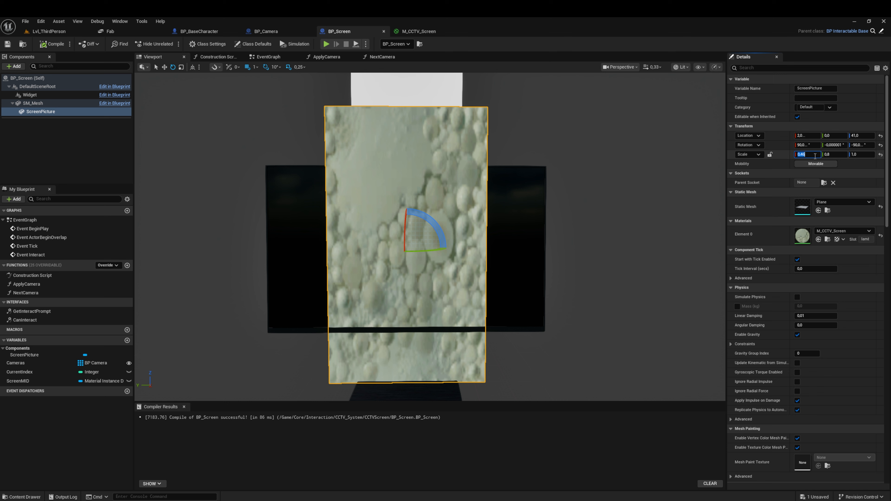
Step: Set the ScreenPicture component's scale to 0,8 in X and 0,46 in Y, and save the blueprint
text(0,8)
key(Tab)
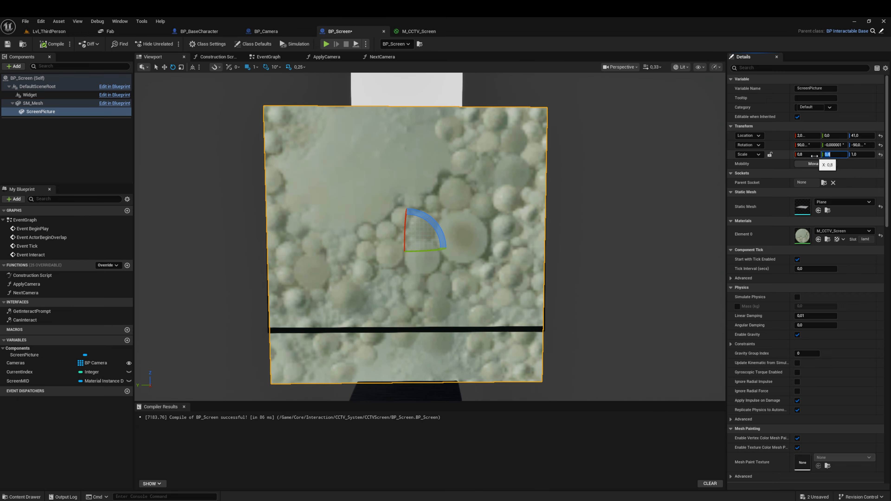
text(,46)
key(Tab)
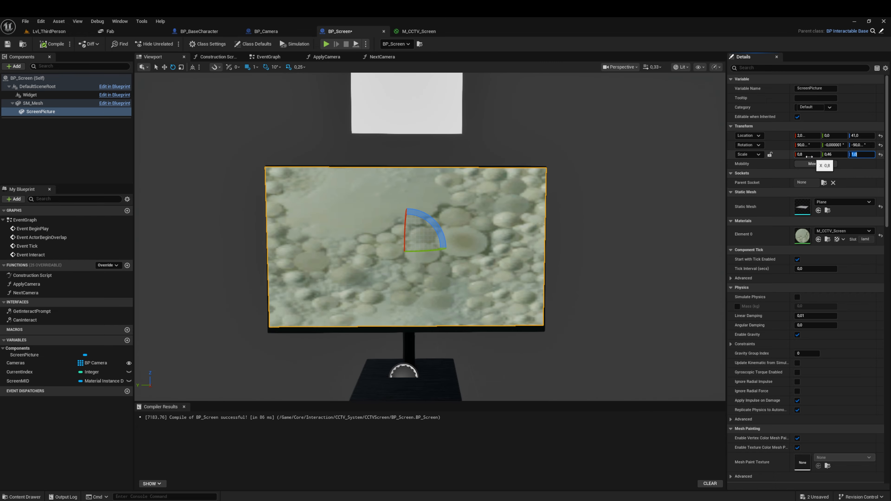
click(10, 45)
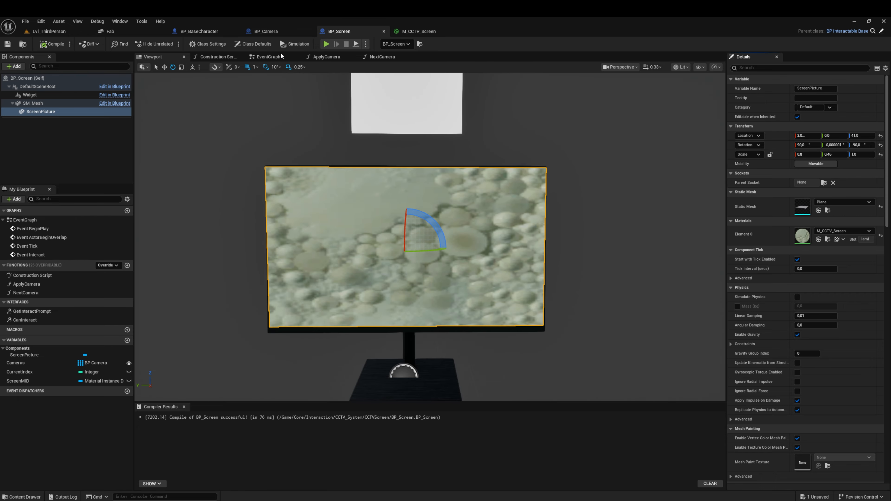
Step: Play the level, maximize the preview window, and walk through the doorway up to the desk monitor to examine its picture
click(326, 44)
key(w)
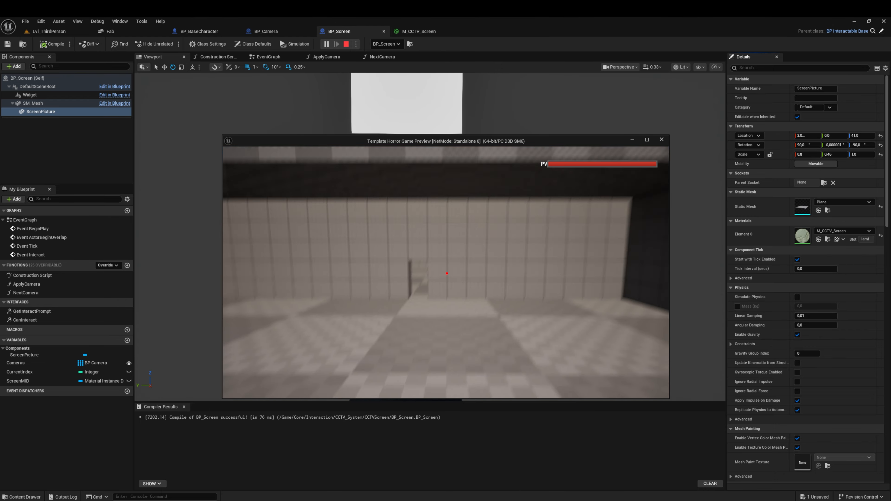
key(super)
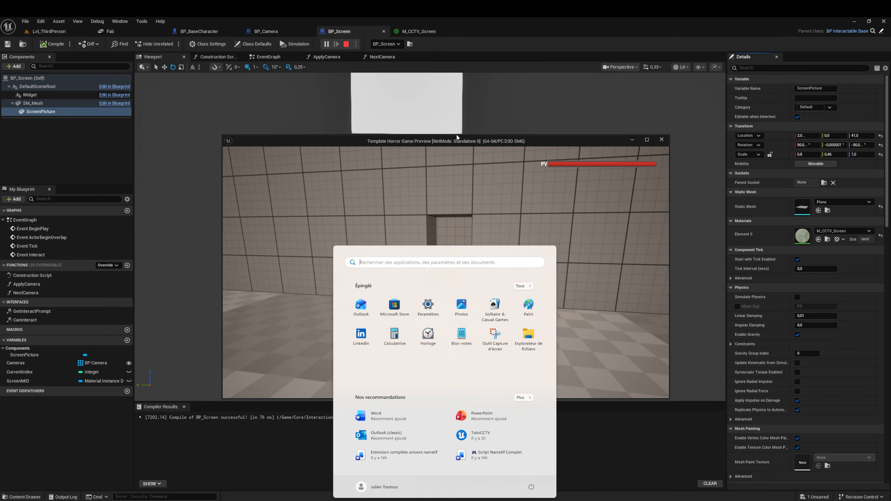
click(648, 140)
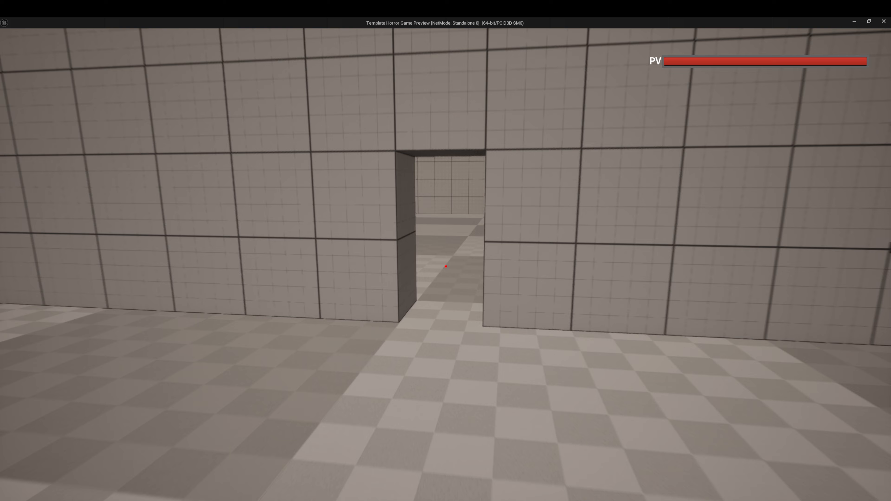
key(w)
key(w)
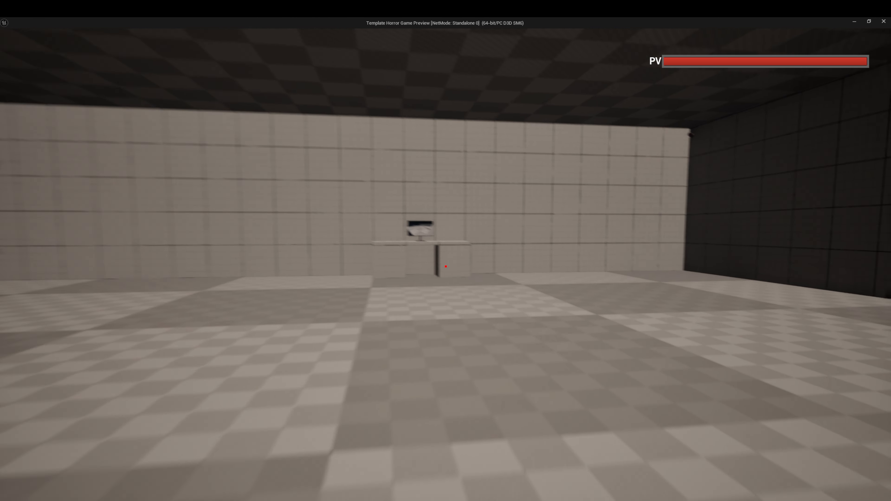
key(w)
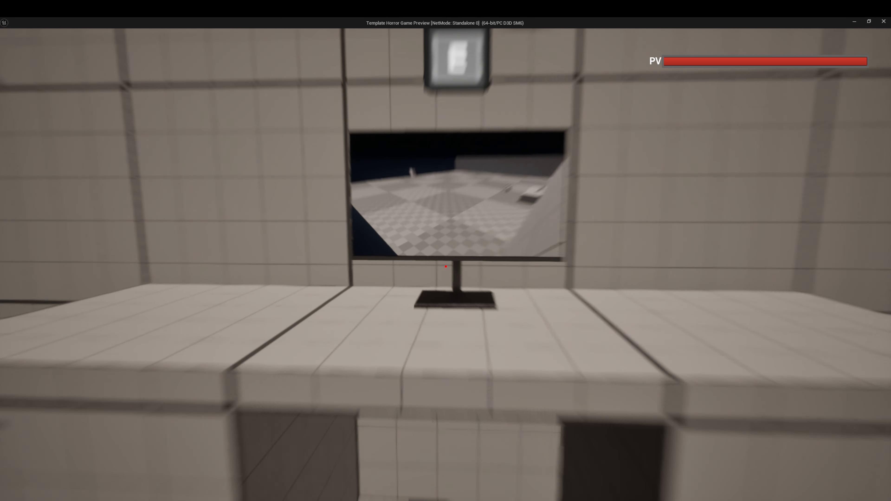
key(s)
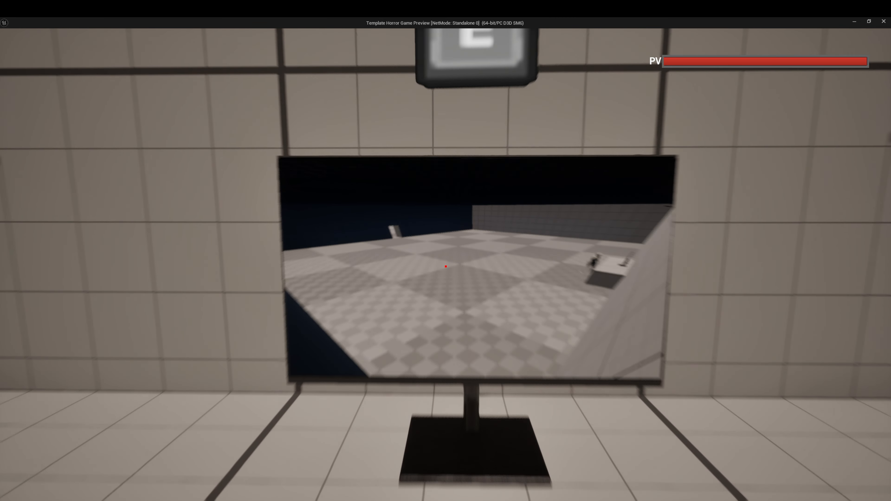
key(w)
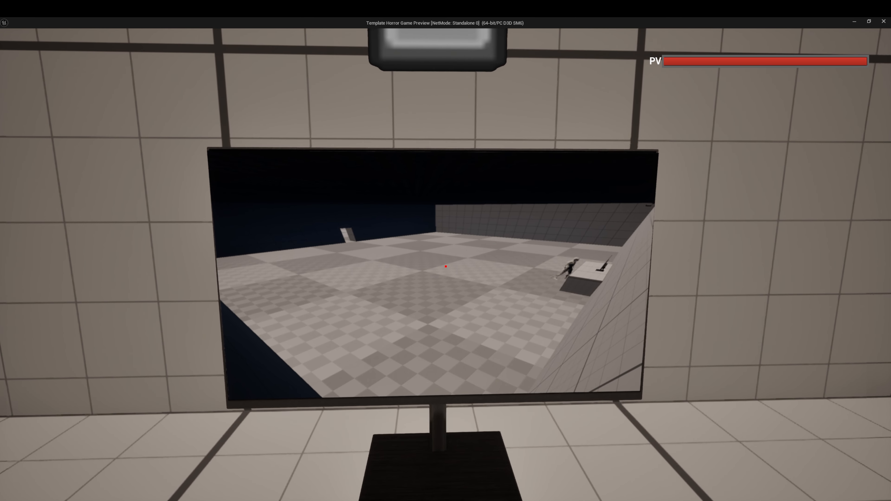
Step: Interact twice with the monitor to cycle its camera feeds, and walk around the room to view the screen from a distance
key(e)
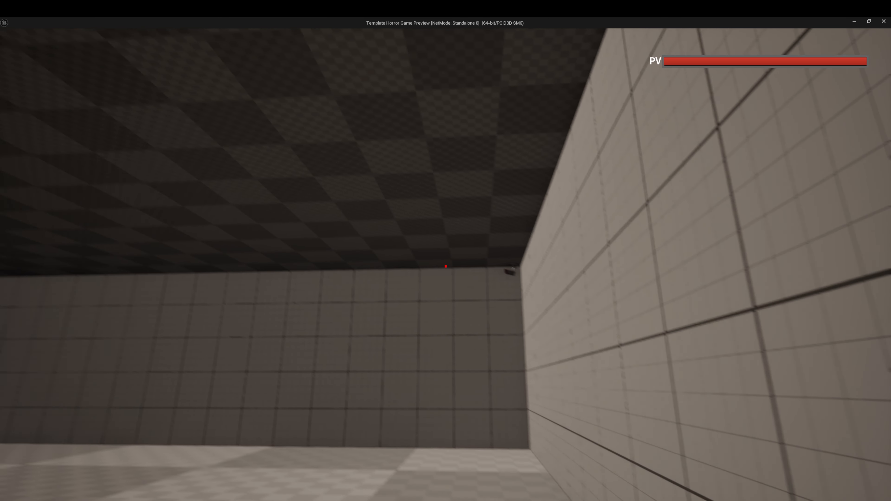
key(e)
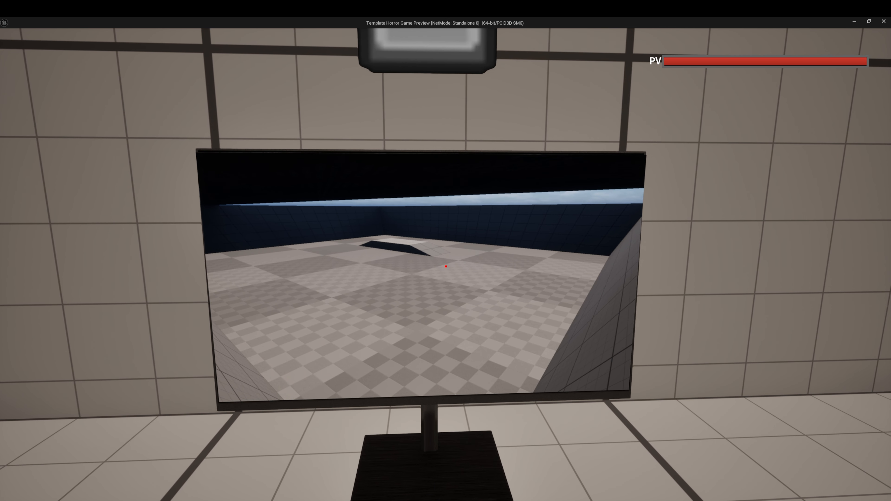
key(s)
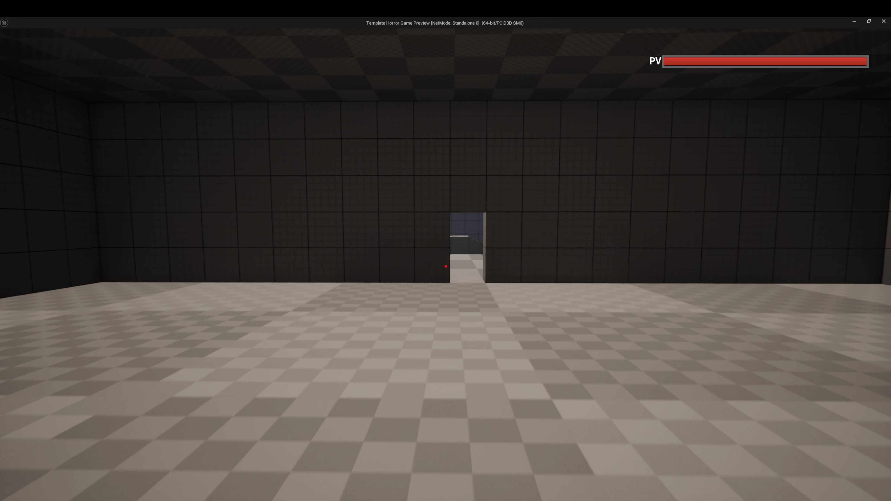
key(w)
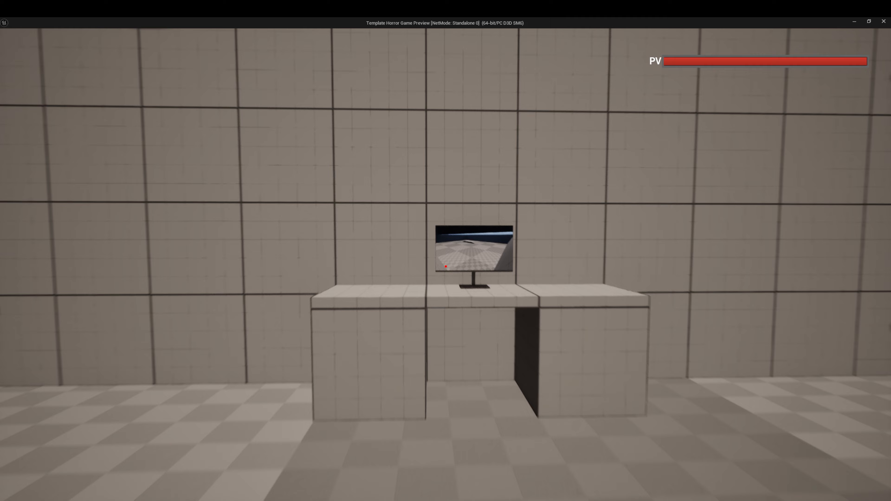
key(w)
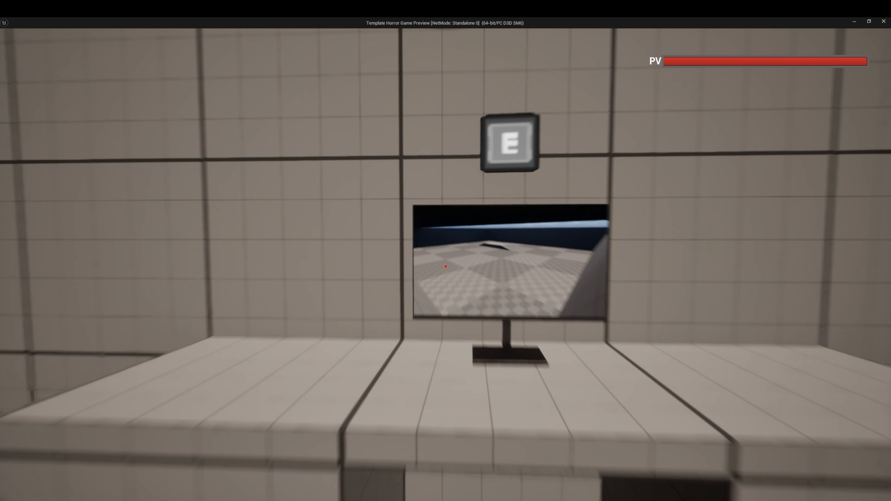
key(s)
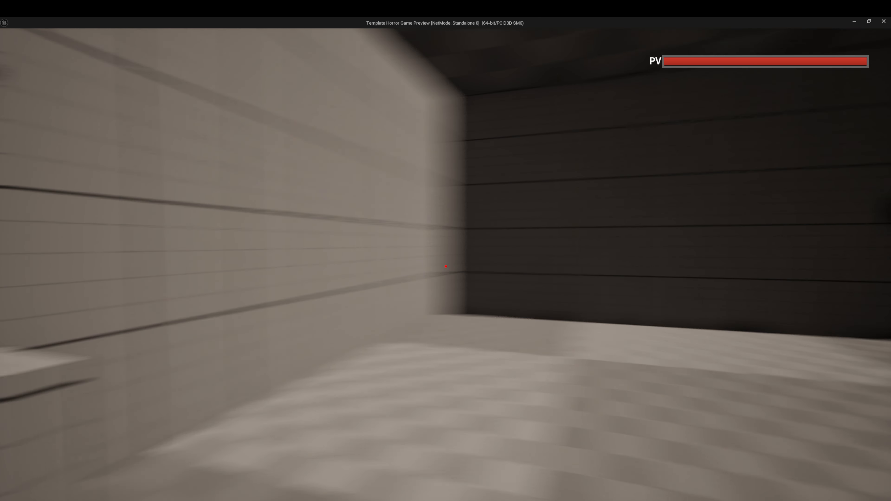
key(w)
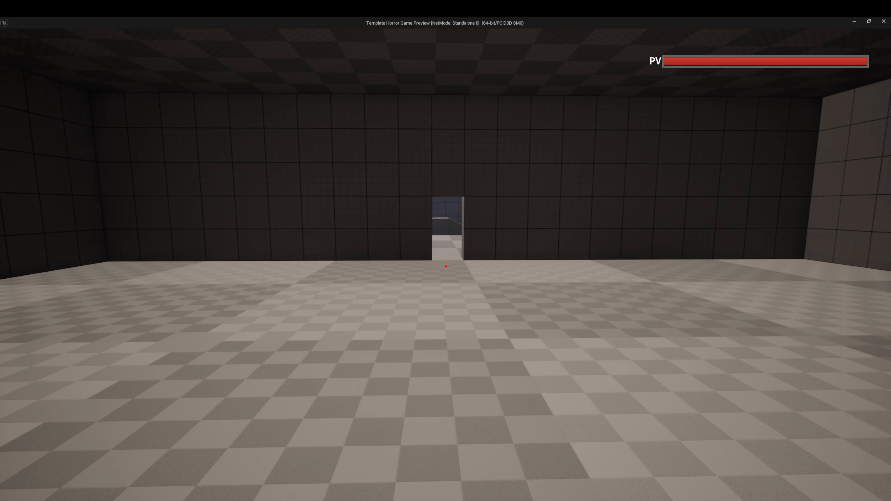